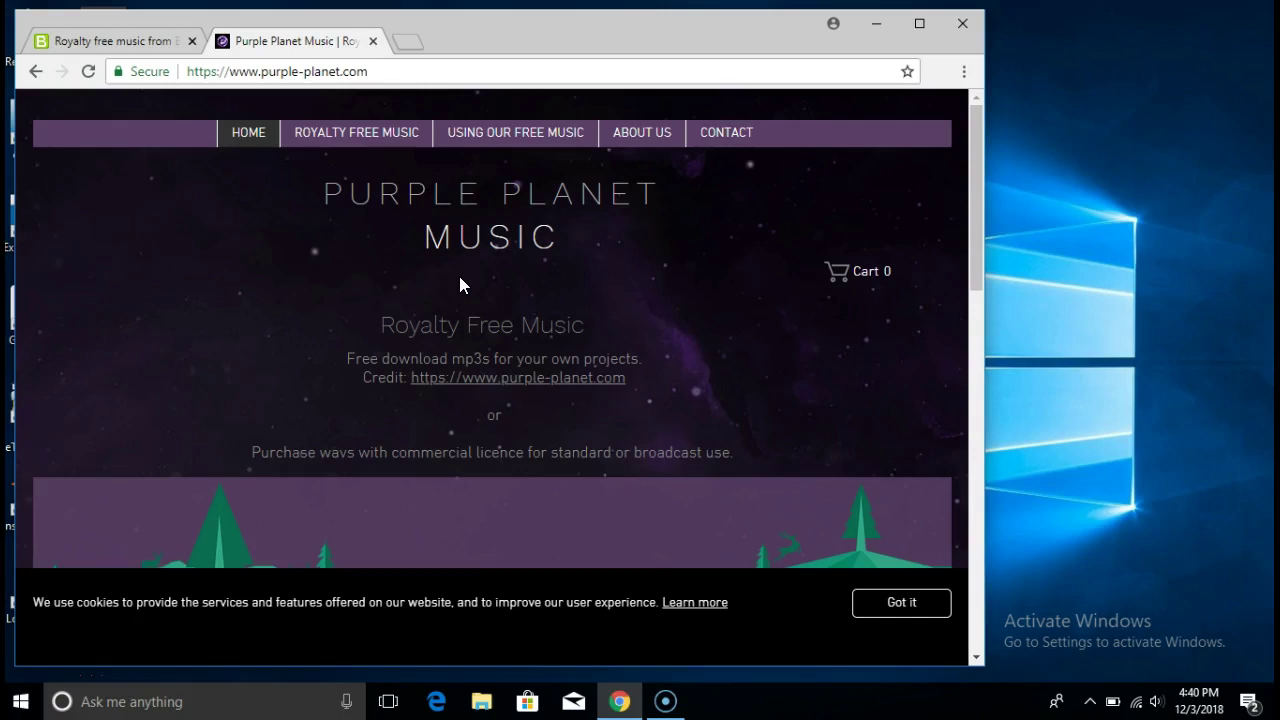
# Step: Switch to the Bensound site and read the Creative Commons License terms on its licensing page
pyautogui.click(117, 40)
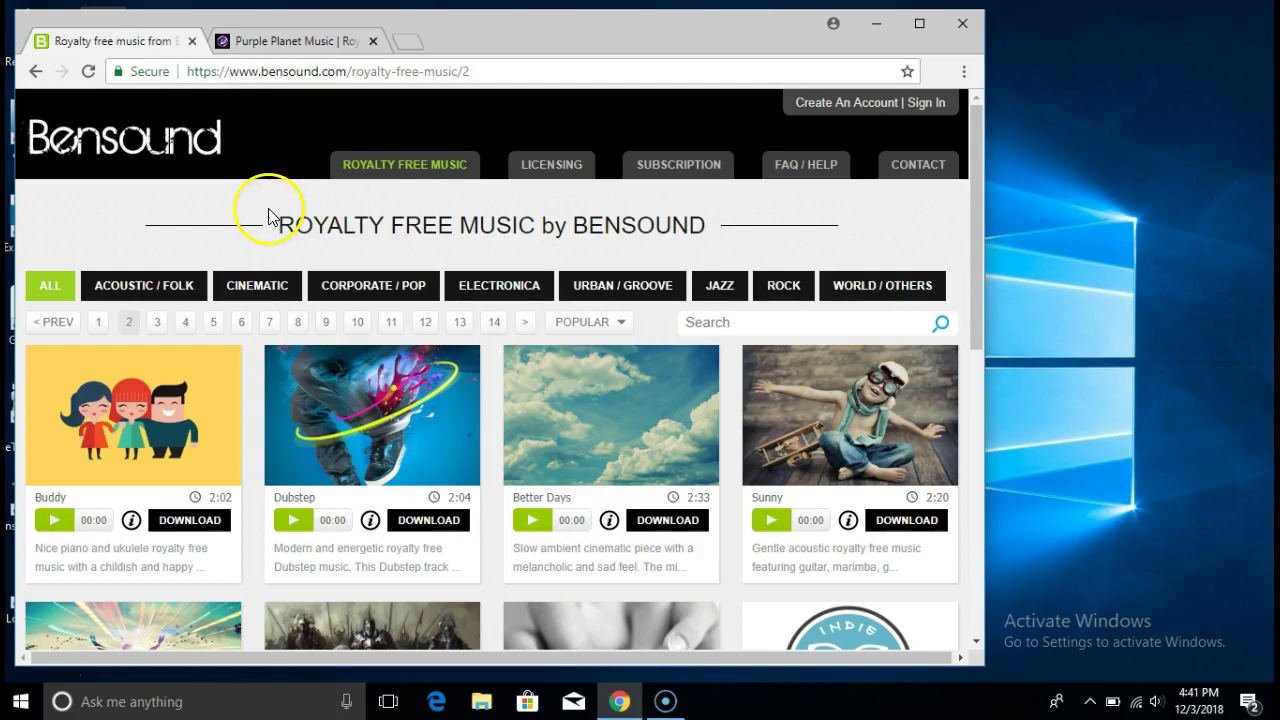
pyautogui.click(553, 166)
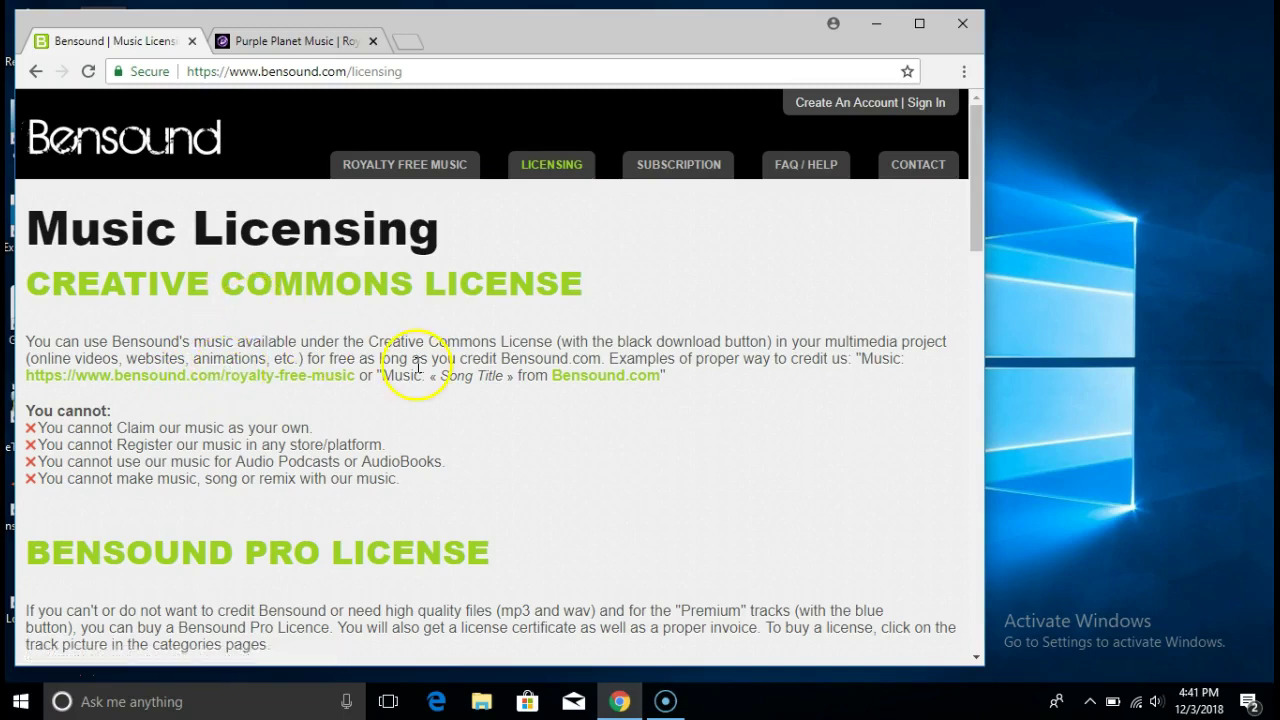
pyautogui.scroll(-1, 530, 418)
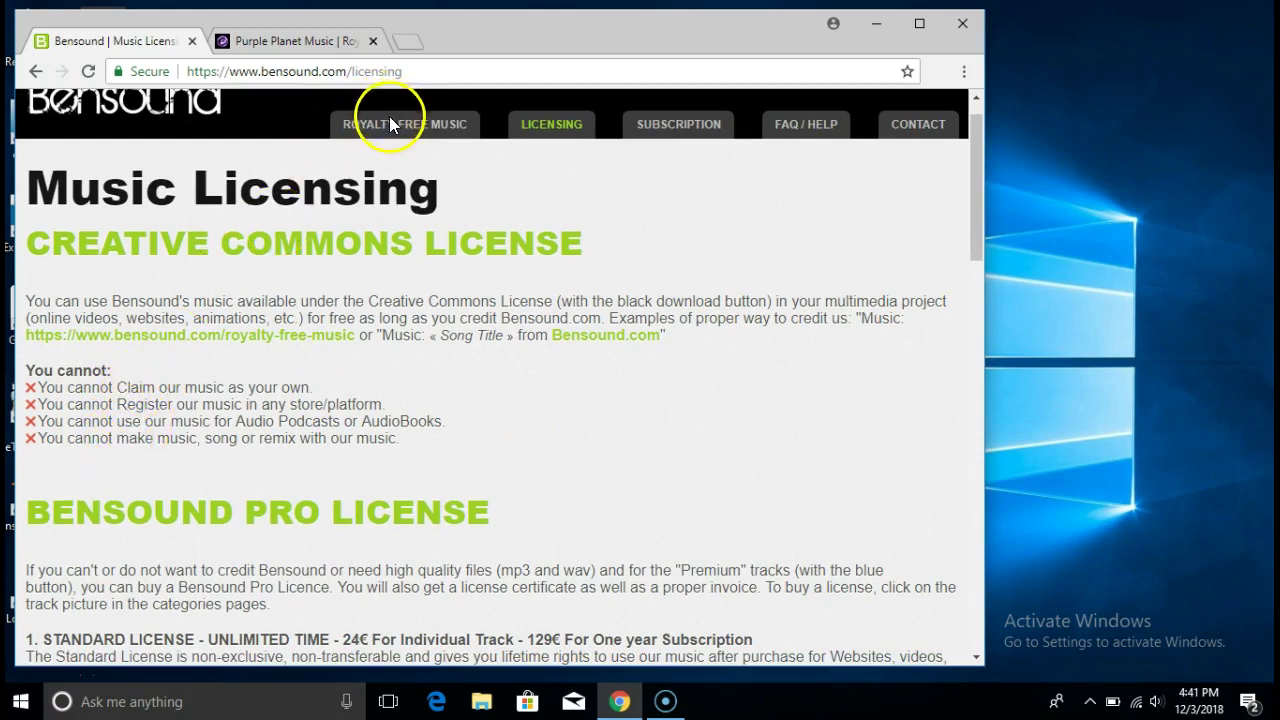
# Step: Return to Bensound's royalty free music list and preview the Summer track for a few seconds
pyautogui.click(390, 124)
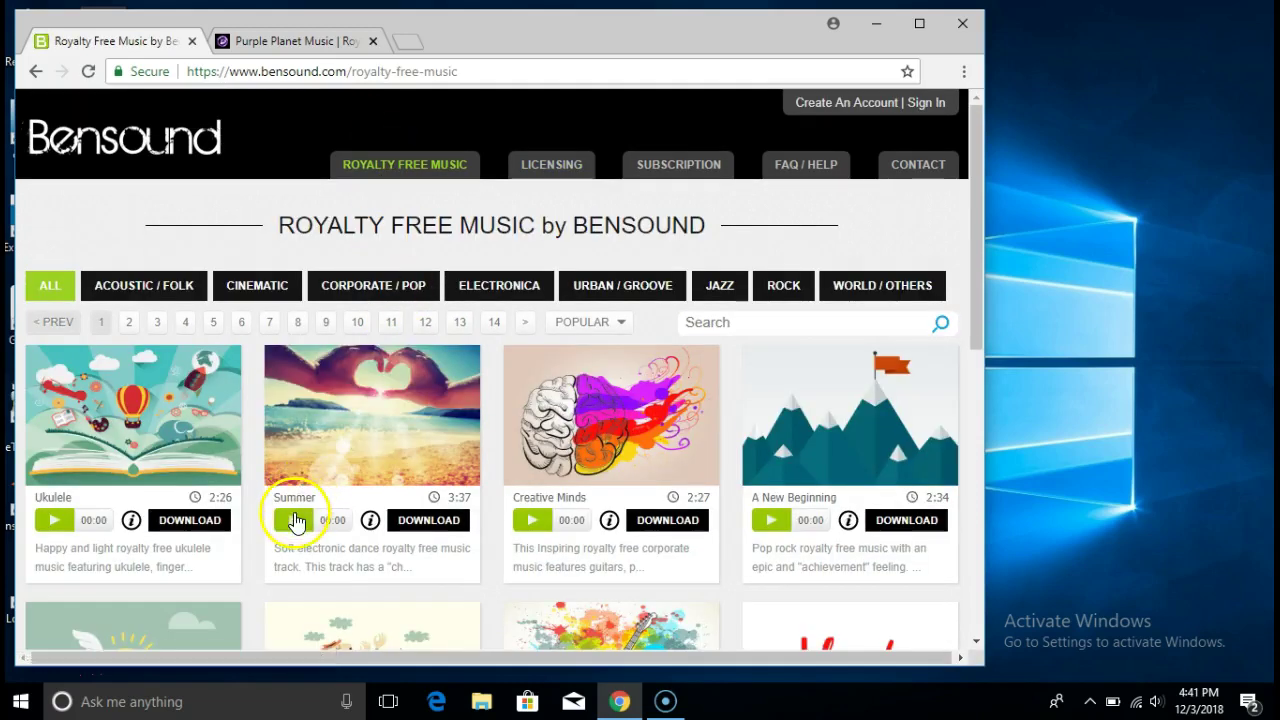
pyautogui.click(293, 522)
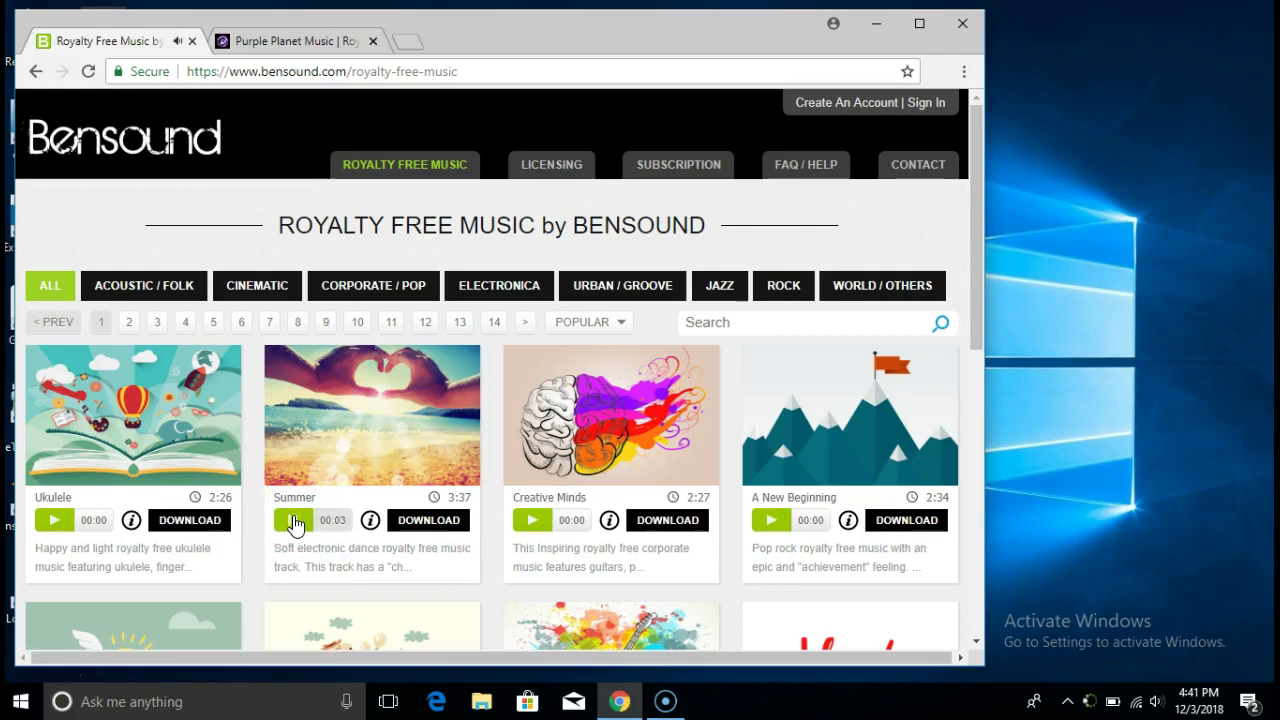
pyautogui.click(293, 522)
# Step: Show Bensound's Cinematic category and preview the Once Again track, turning the system volume down during playback
pyautogui.click(286, 288)
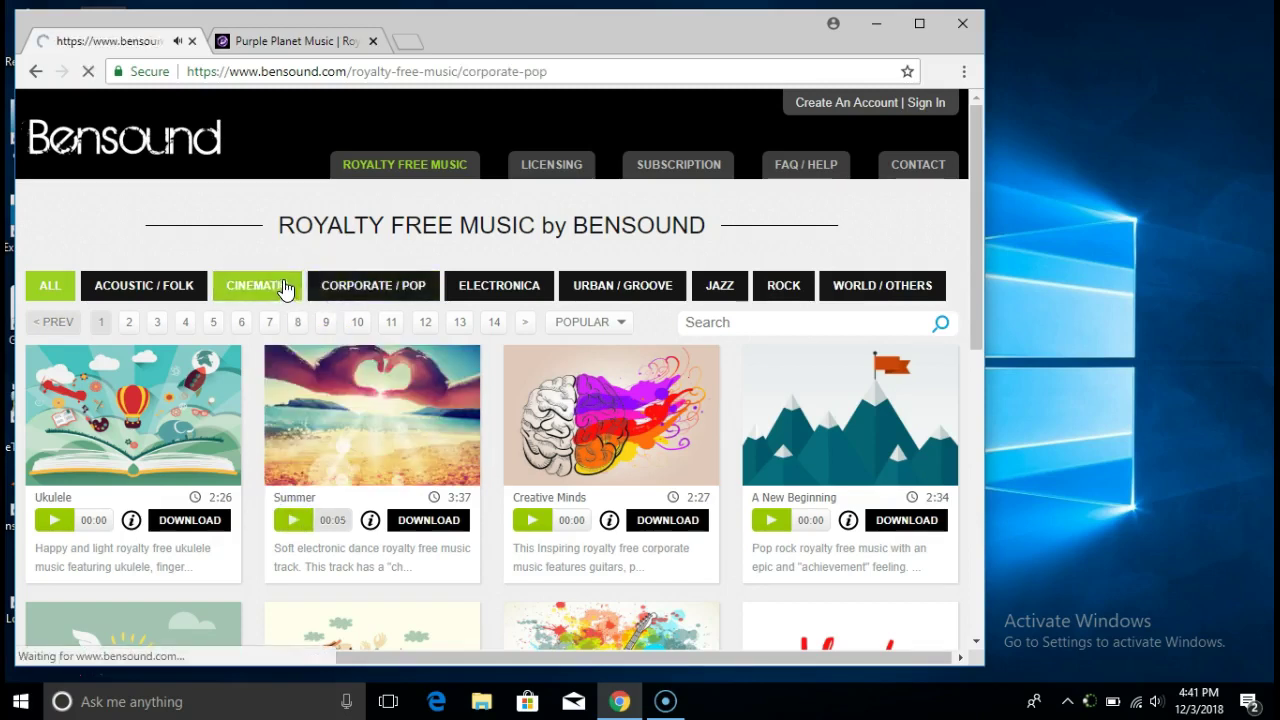
pyautogui.click(274, 287)
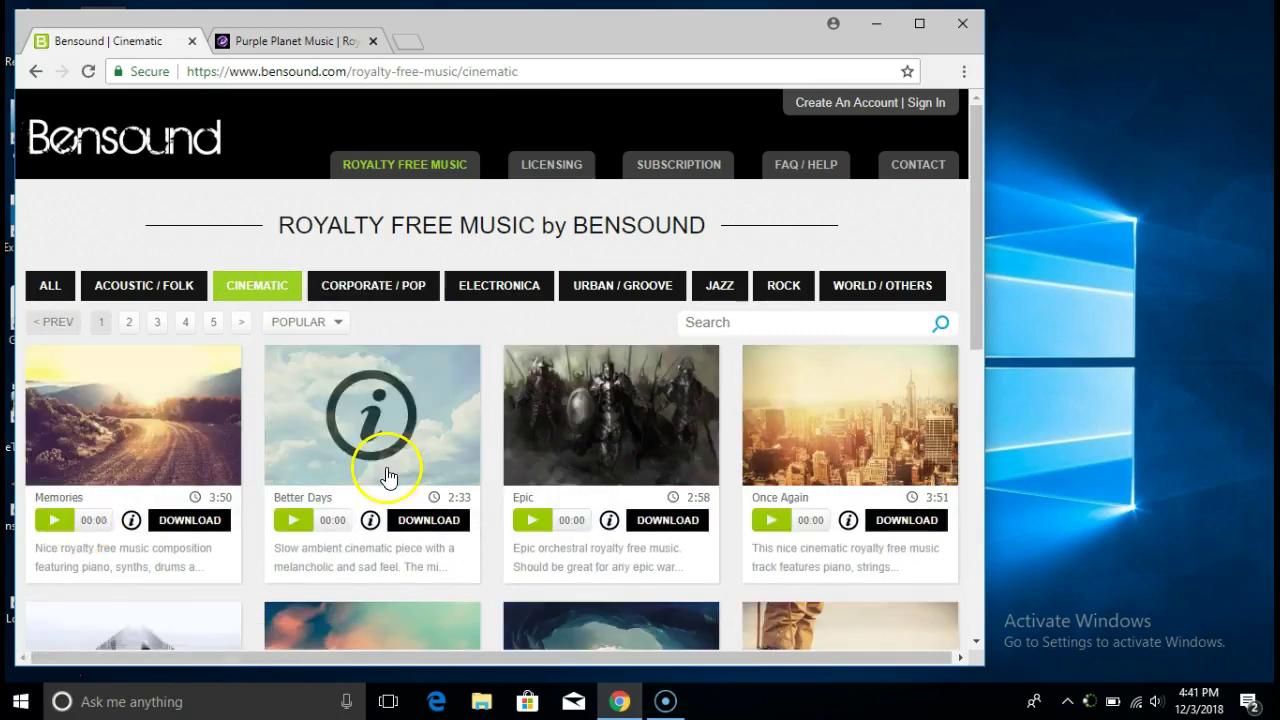
pyautogui.scroll(-3, 386, 471)
pyautogui.scroll(2, 391, 474)
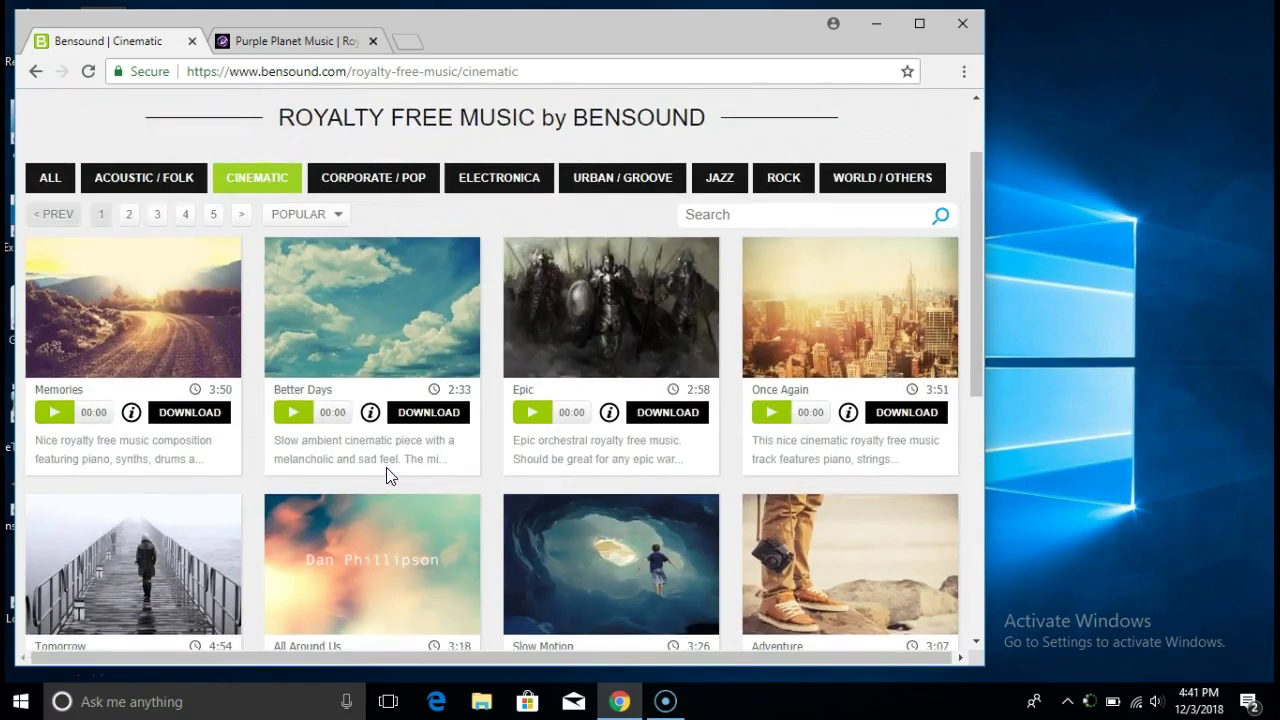
pyautogui.scroll(-1, 389, 477)
pyautogui.click(759, 345)
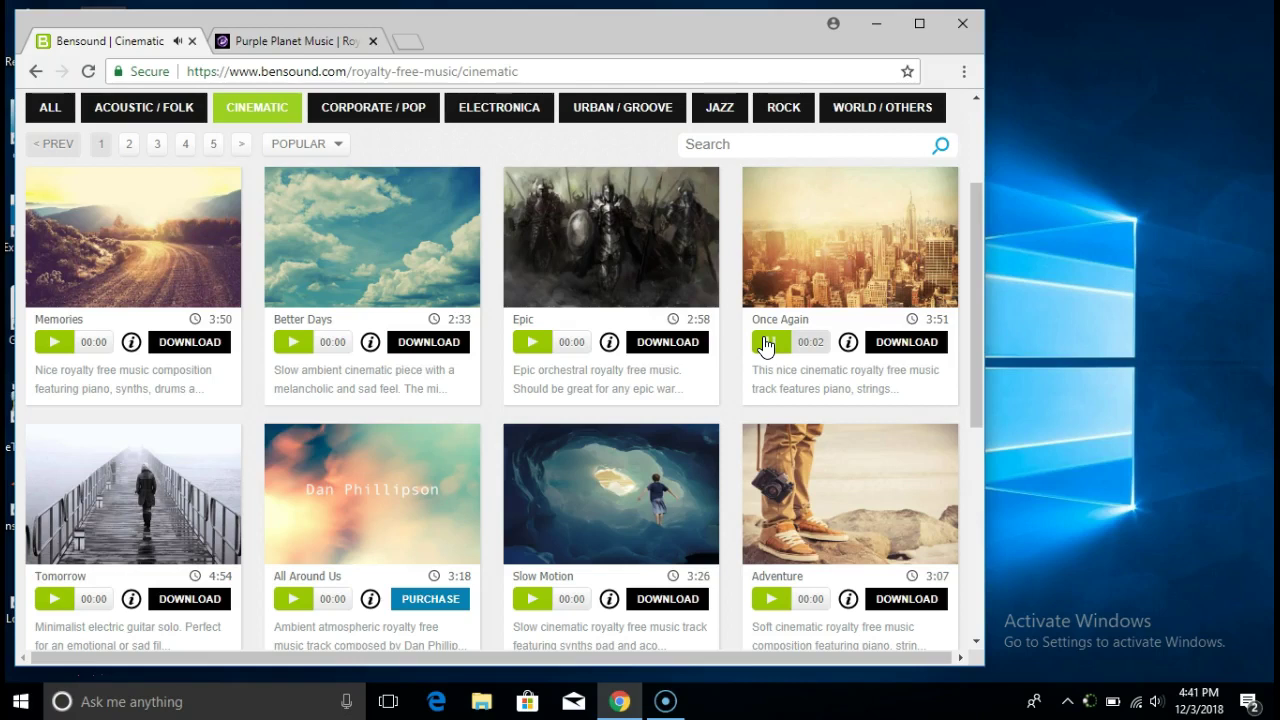
pyautogui.press('XF86AudioLowerVolume')
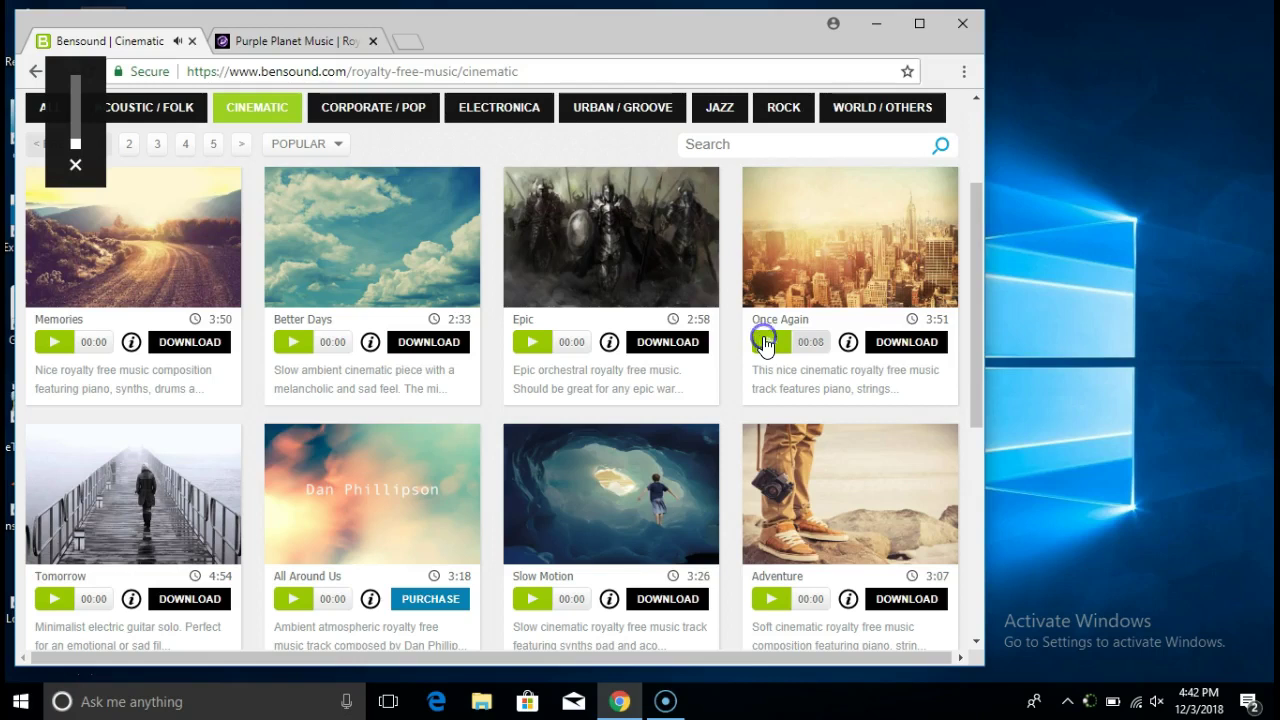
# Step: Download the Once Again track as an MP3 under the free Creative Commons License and close the license dialog
pyautogui.click(894, 342)
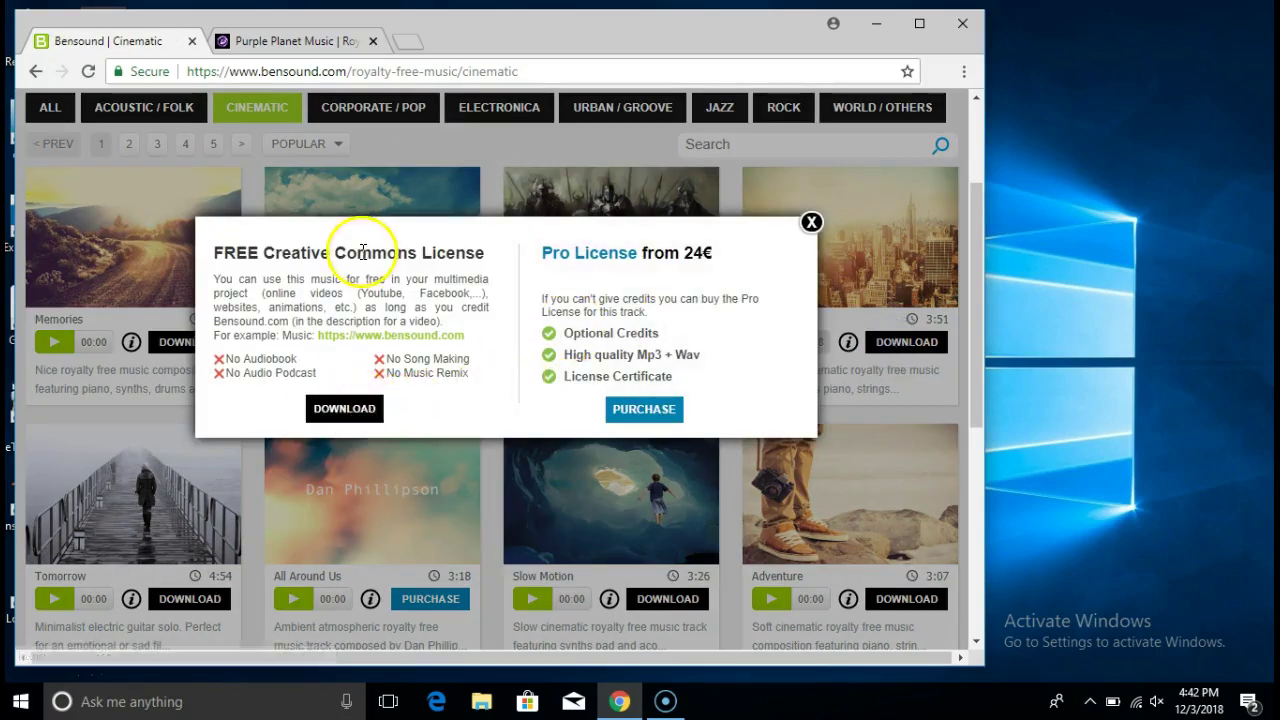
pyautogui.click(348, 426)
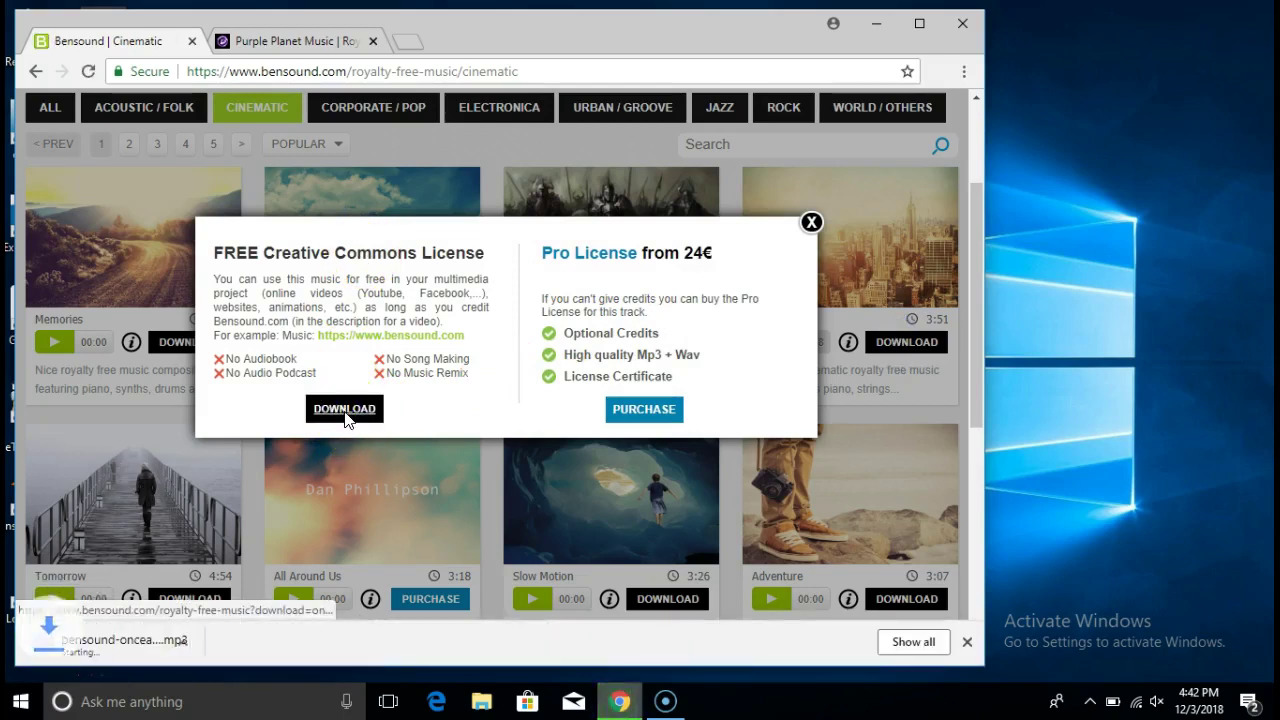
pyautogui.click(137, 640)
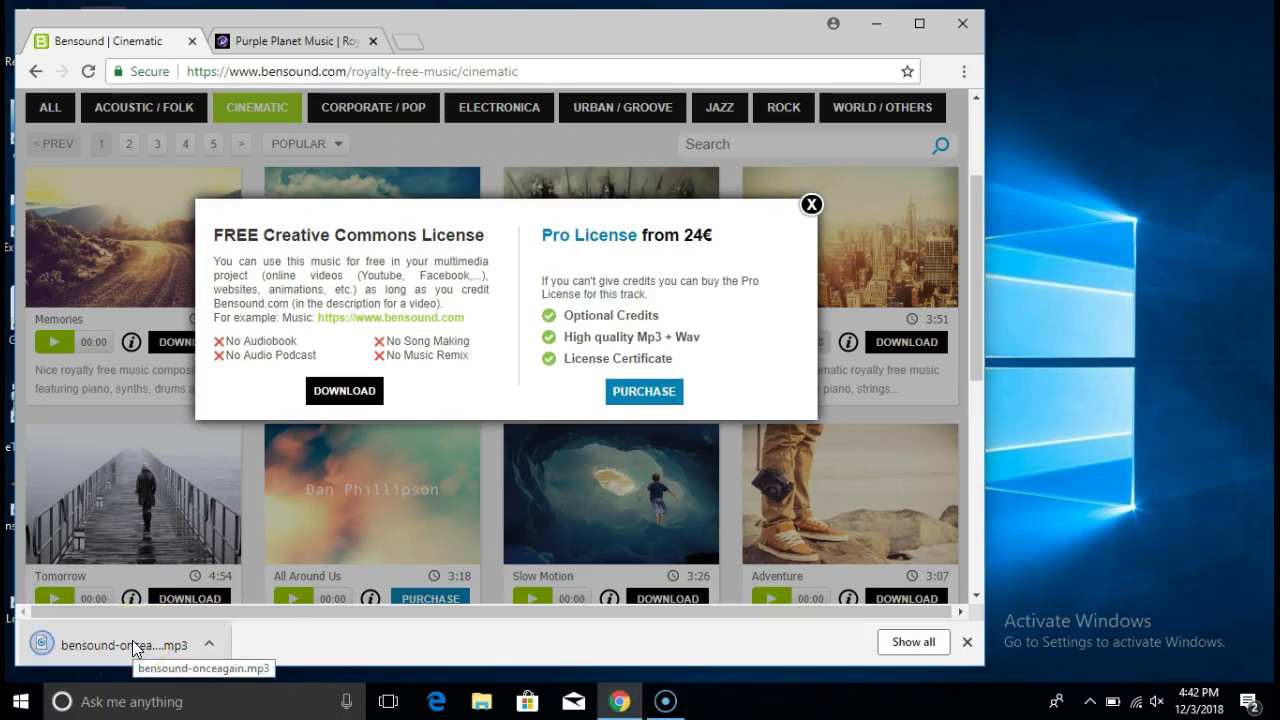
pyautogui.click(110, 644)
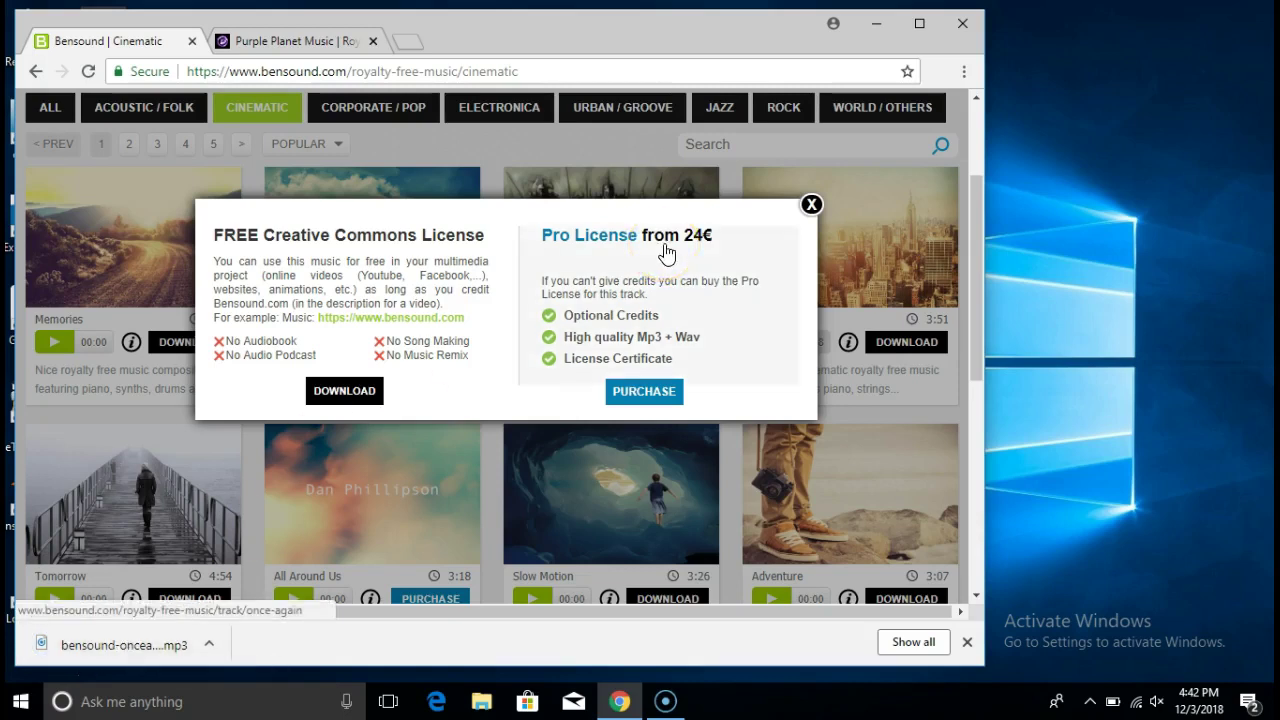
pyautogui.click(810, 206)
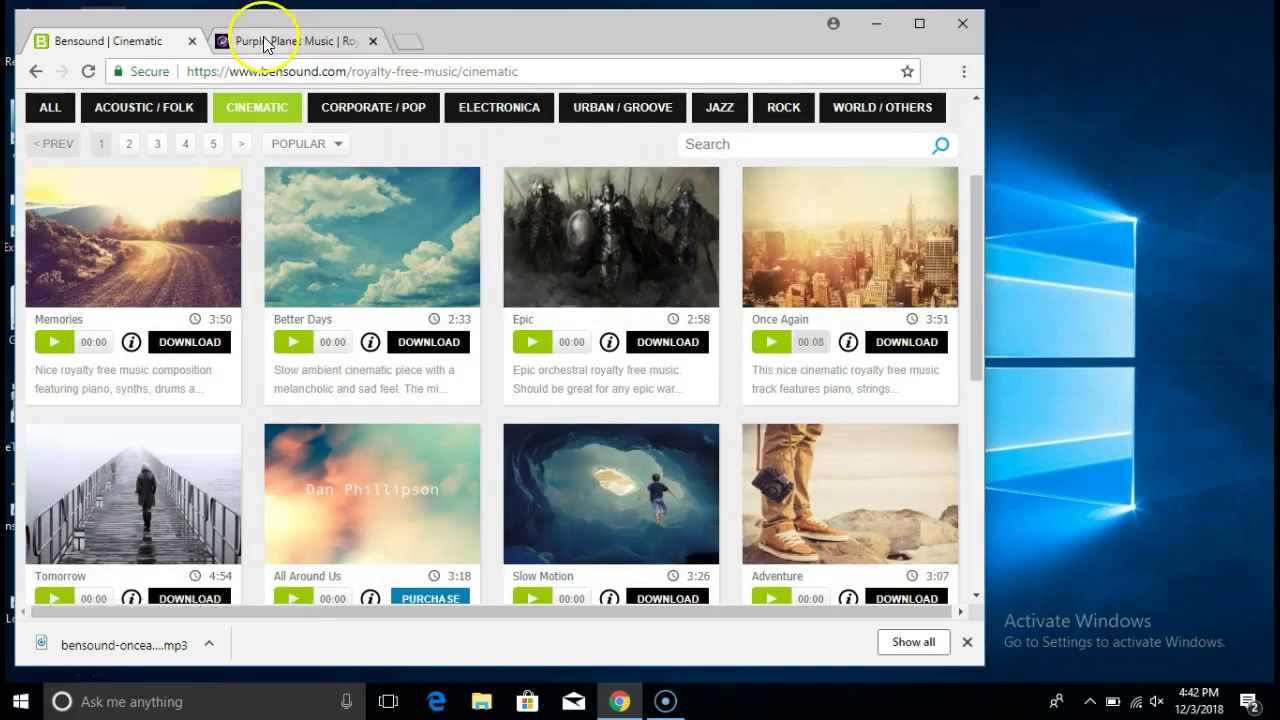
# Step: Switch to the Purple Planet Music site and examine the credit and permitted-use terms on its Using Our Free Music page
pyautogui.click(265, 42)
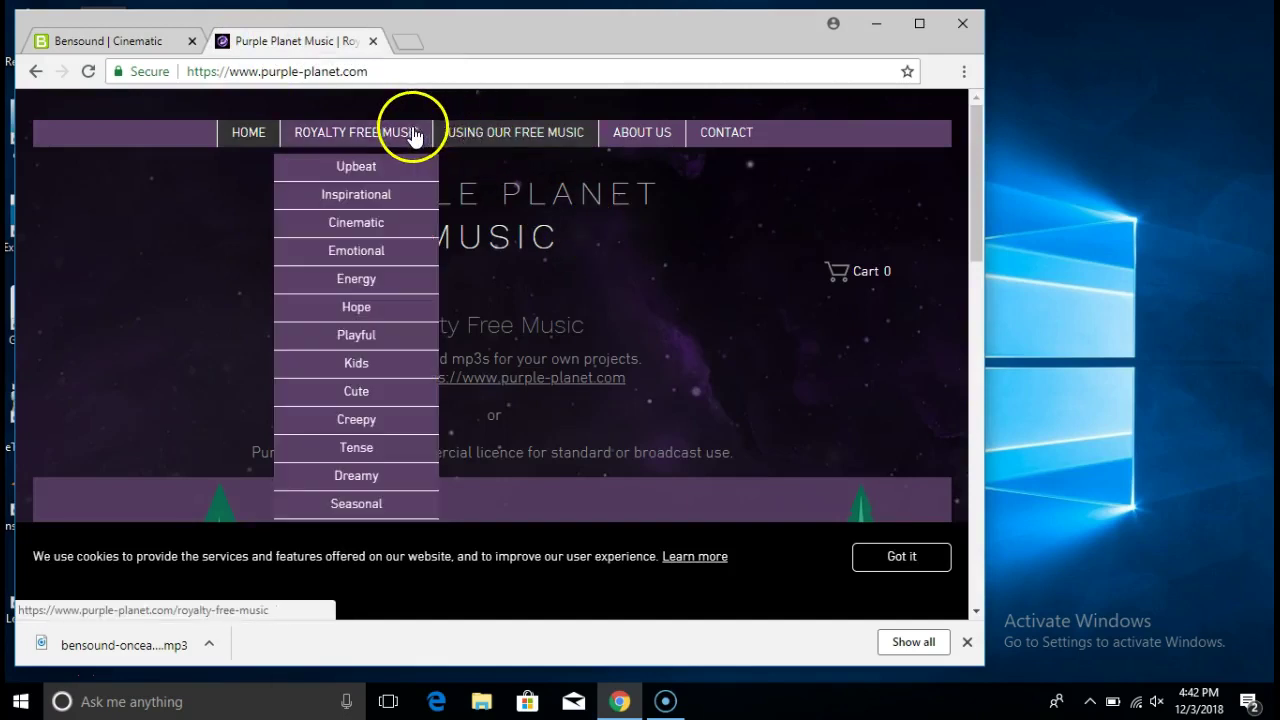
pyautogui.click(488, 137)
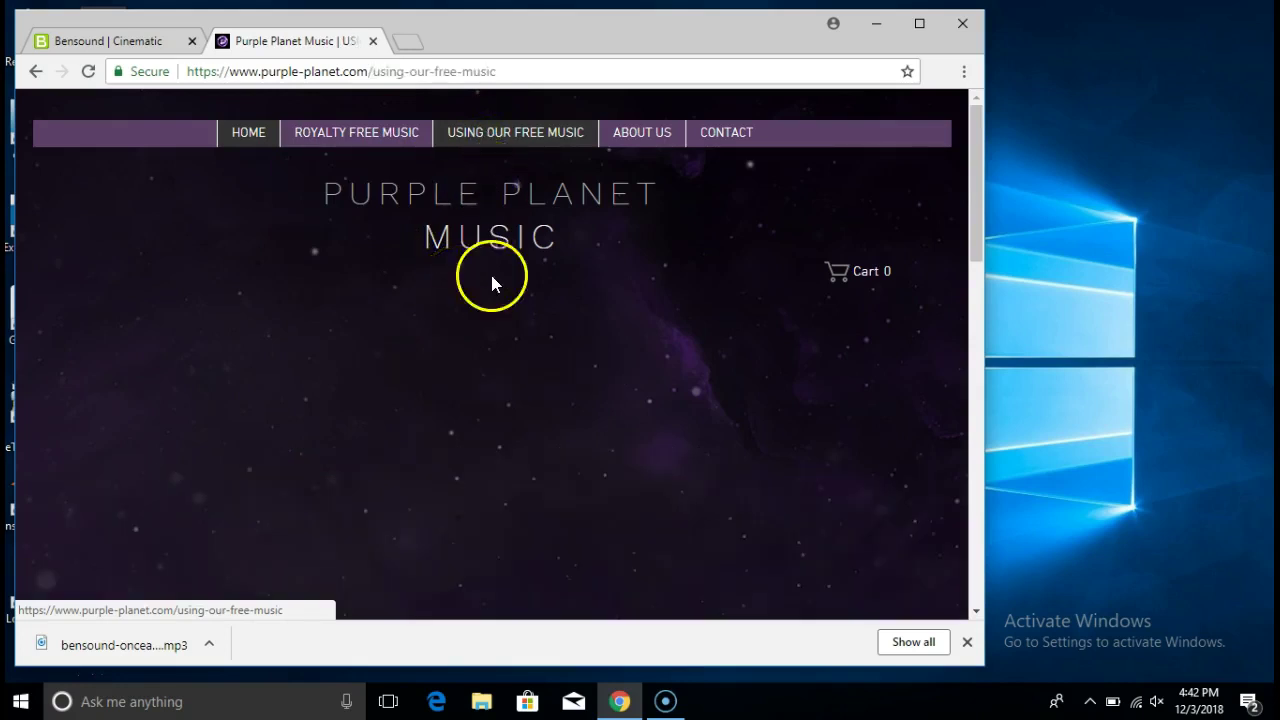
pyautogui.scroll(-2, 357, 443)
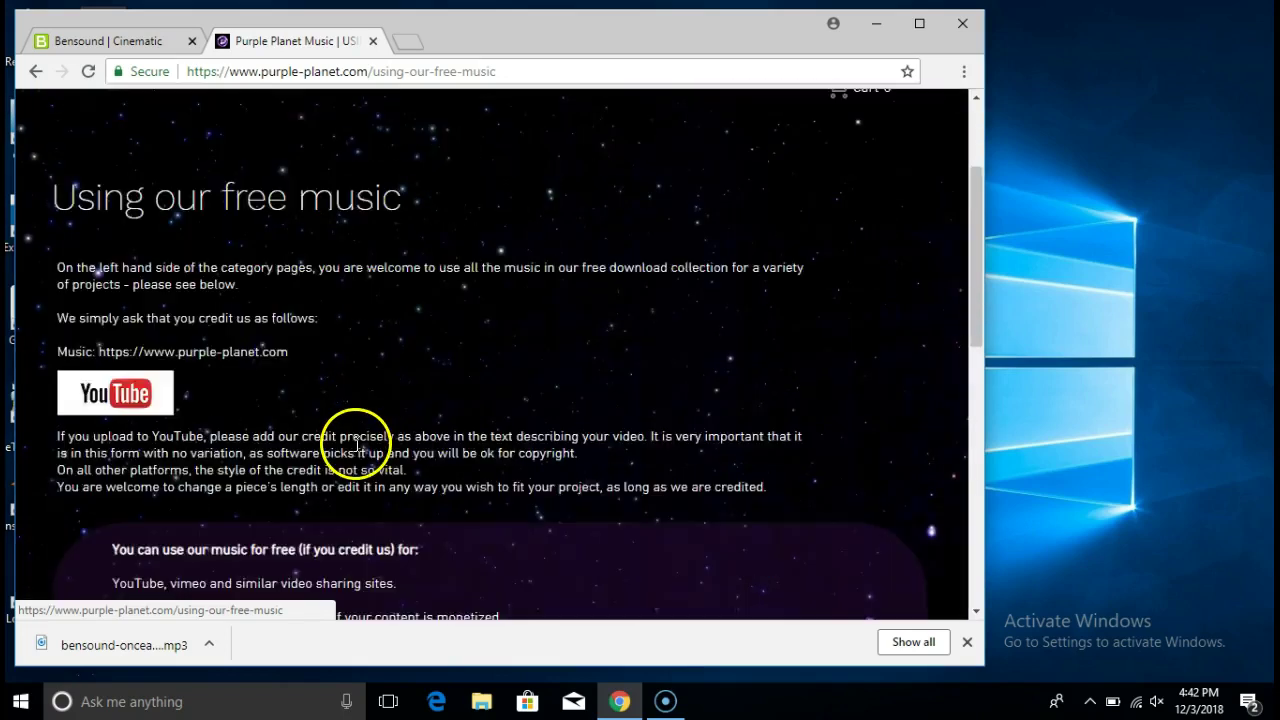
pyautogui.scroll(-2, 357, 443)
pyautogui.scroll(1, 357, 445)
pyautogui.scroll(-2, 356, 450)
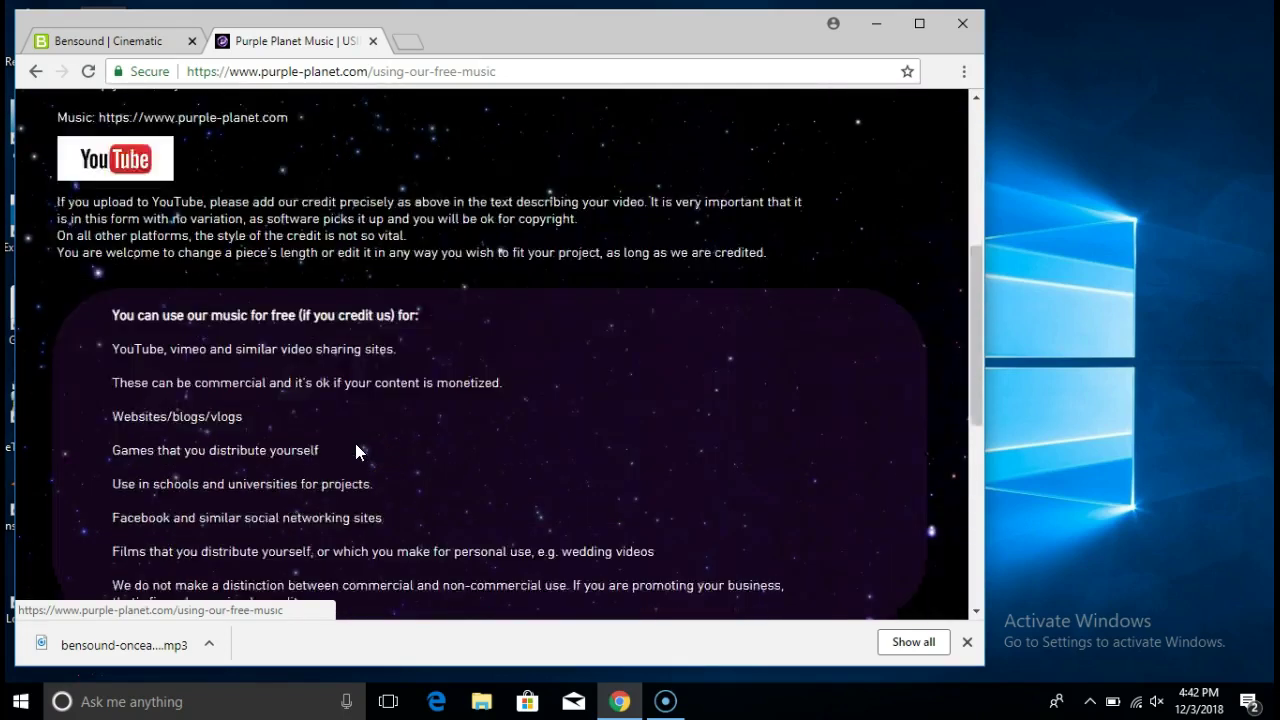
pyautogui.scroll(-3, 355, 450)
pyautogui.scroll(2, 355, 450)
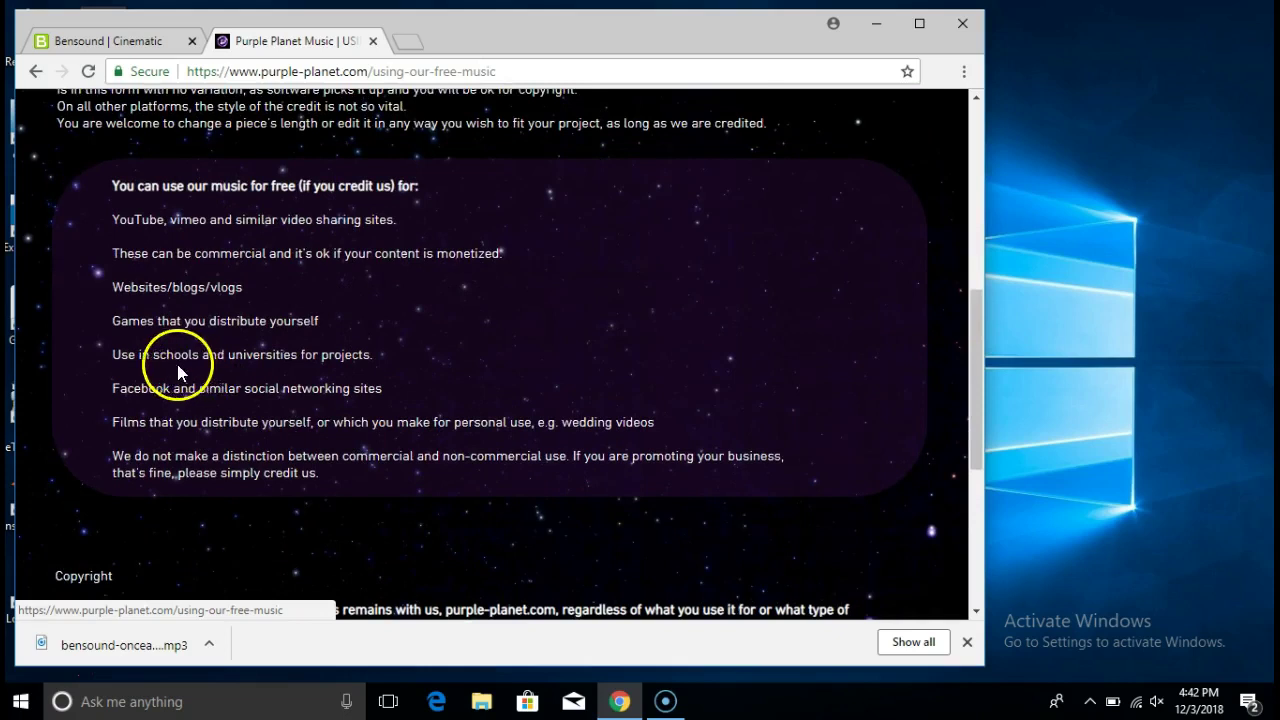
pyautogui.scroll(1, 256, 376)
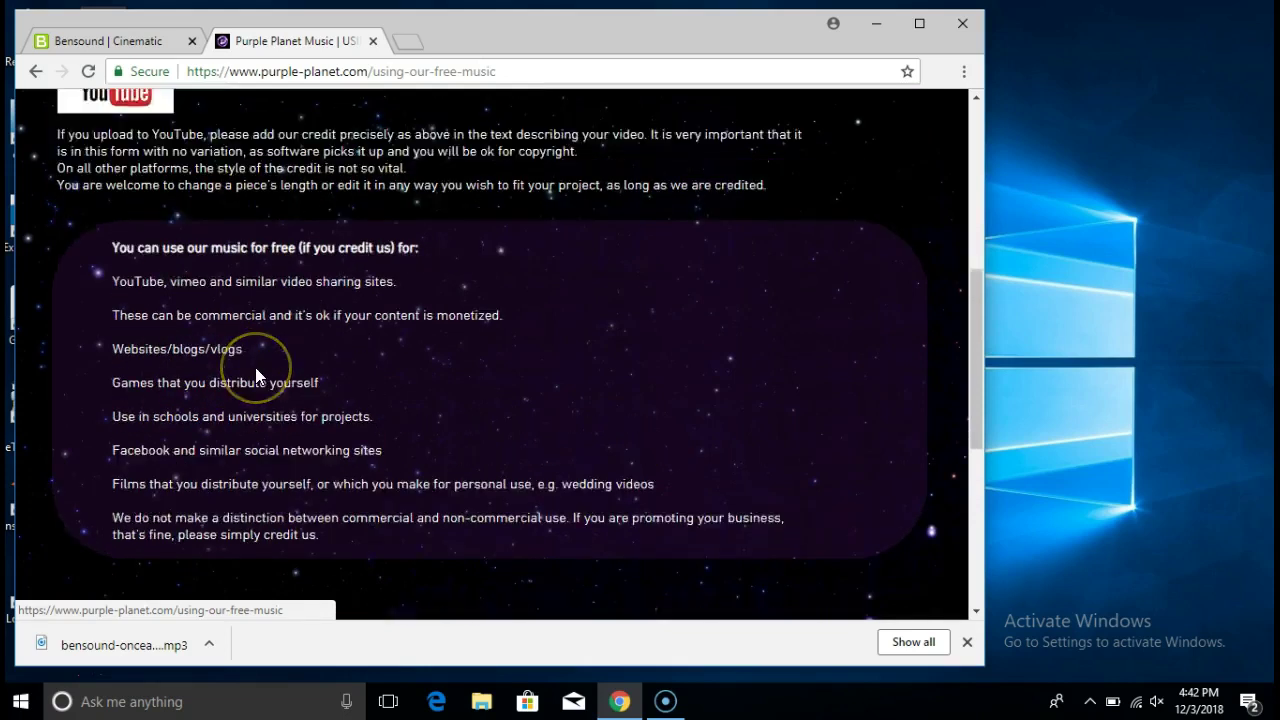
pyautogui.scroll(2, 256, 376)
pyautogui.scroll(3, 256, 368)
pyautogui.scroll(-1, 243, 449)
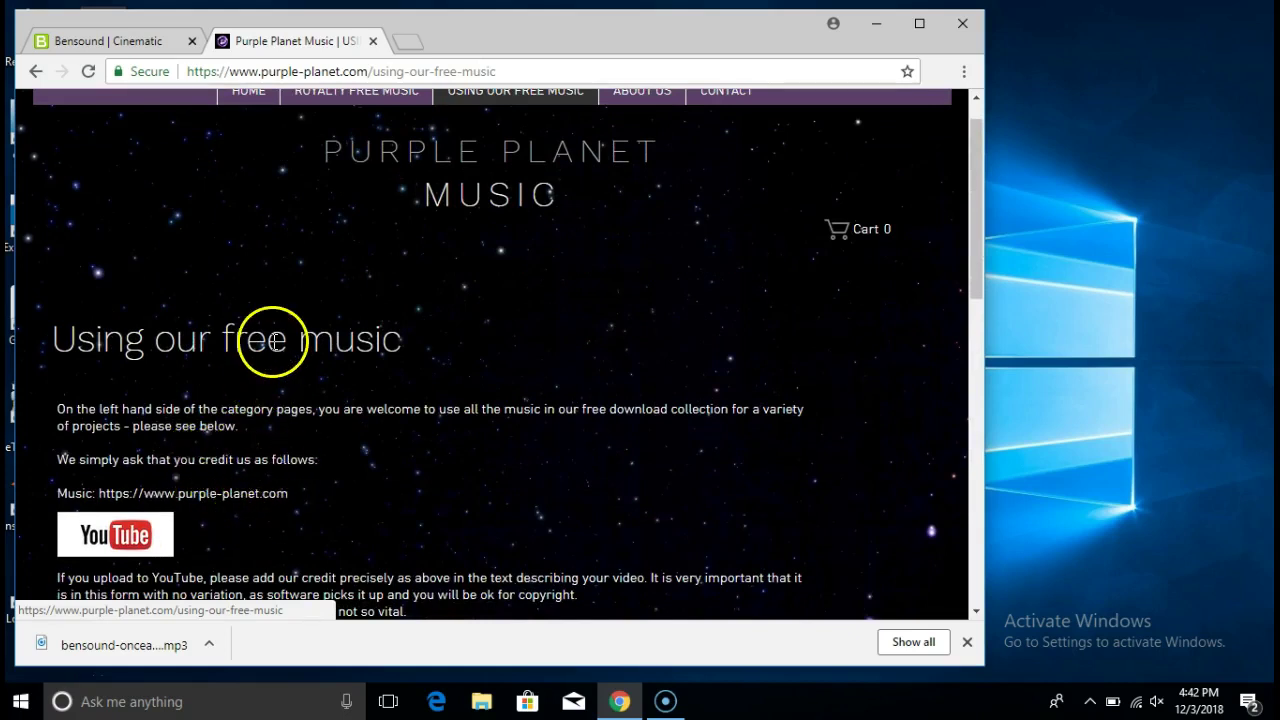
pyautogui.scroll(1, 273, 345)
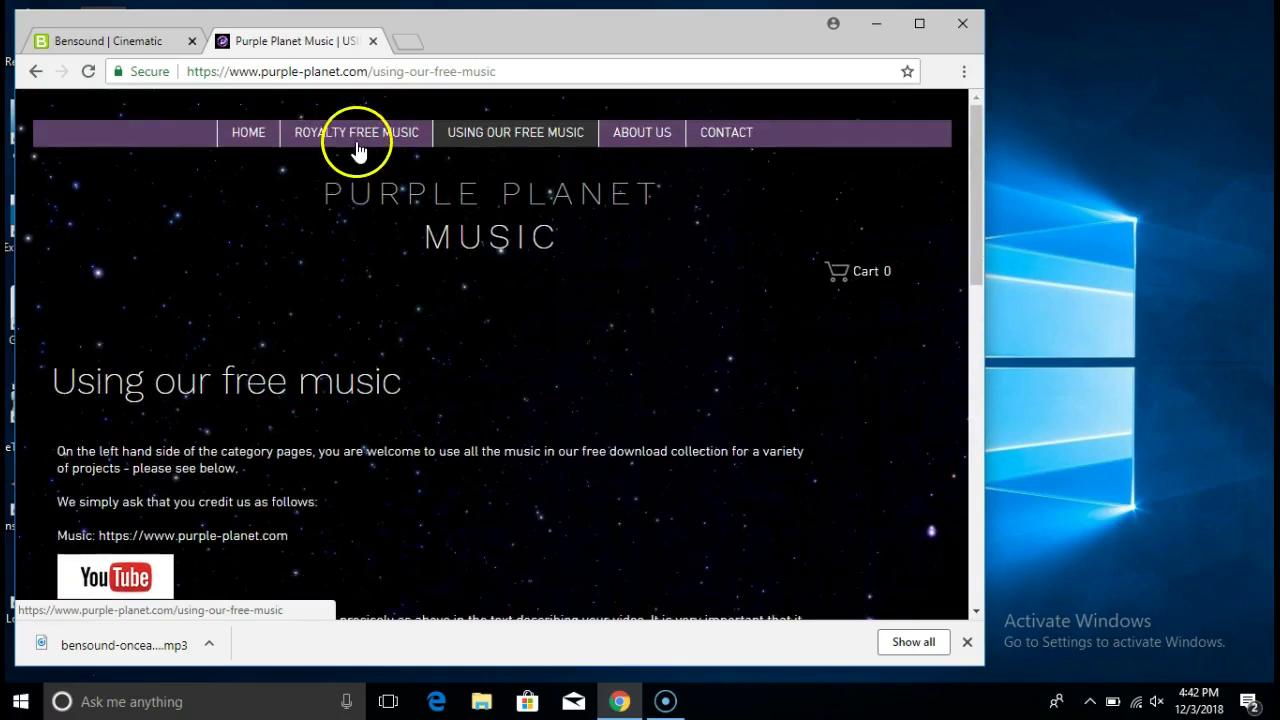
# Step: Open Purple Planet's royalty free music categories and revisit Bensound's Cinematic list for comparison
pyautogui.moveTo(355, 140)
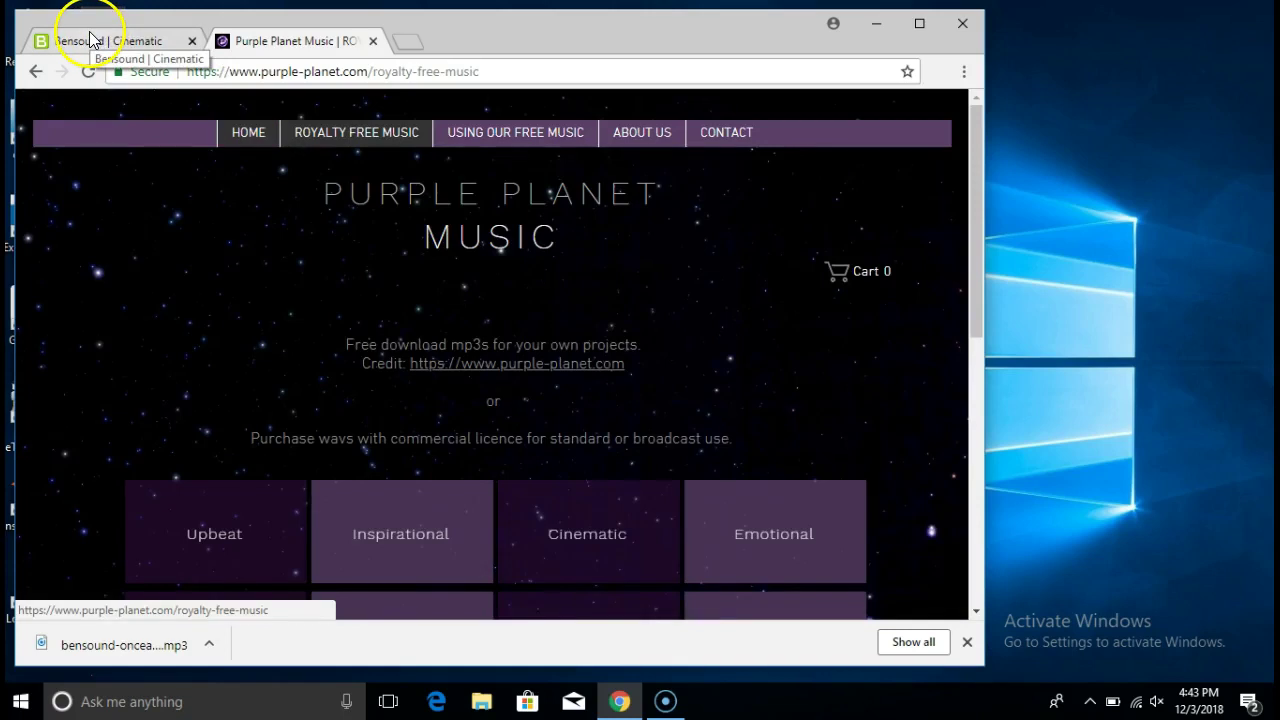
pyautogui.click(88, 41)
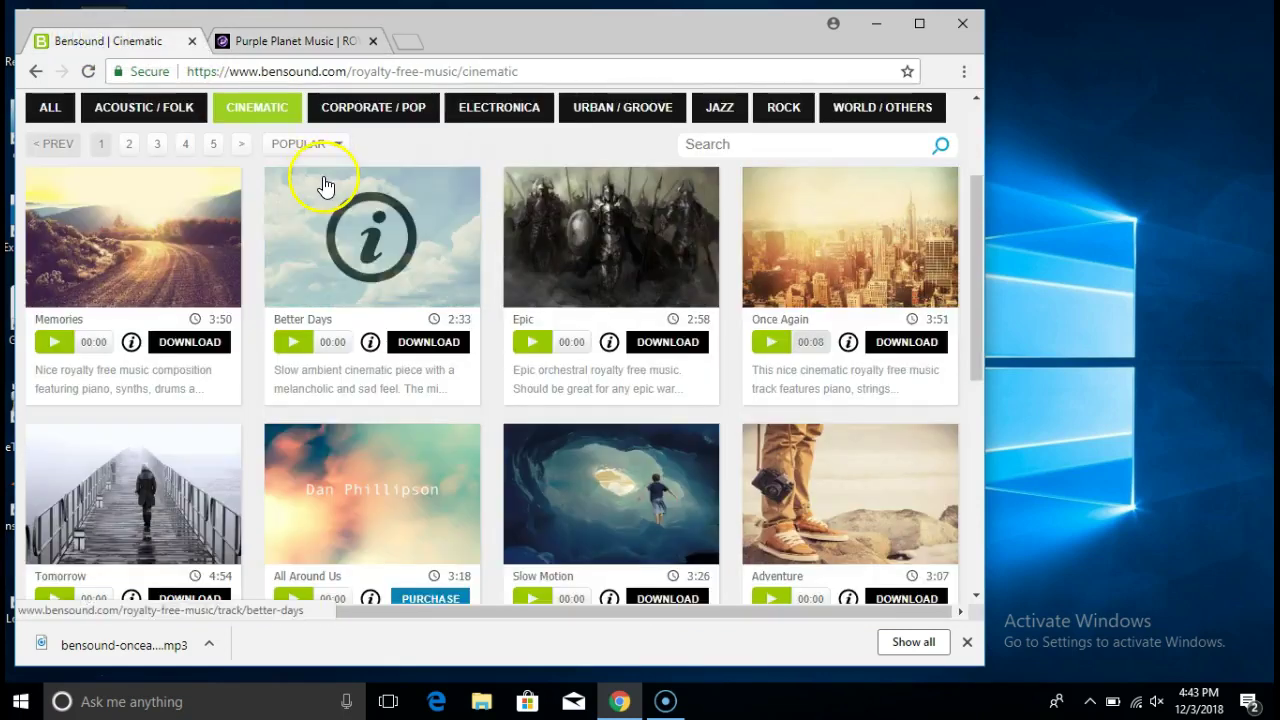
pyautogui.scroll(2, 321, 177)
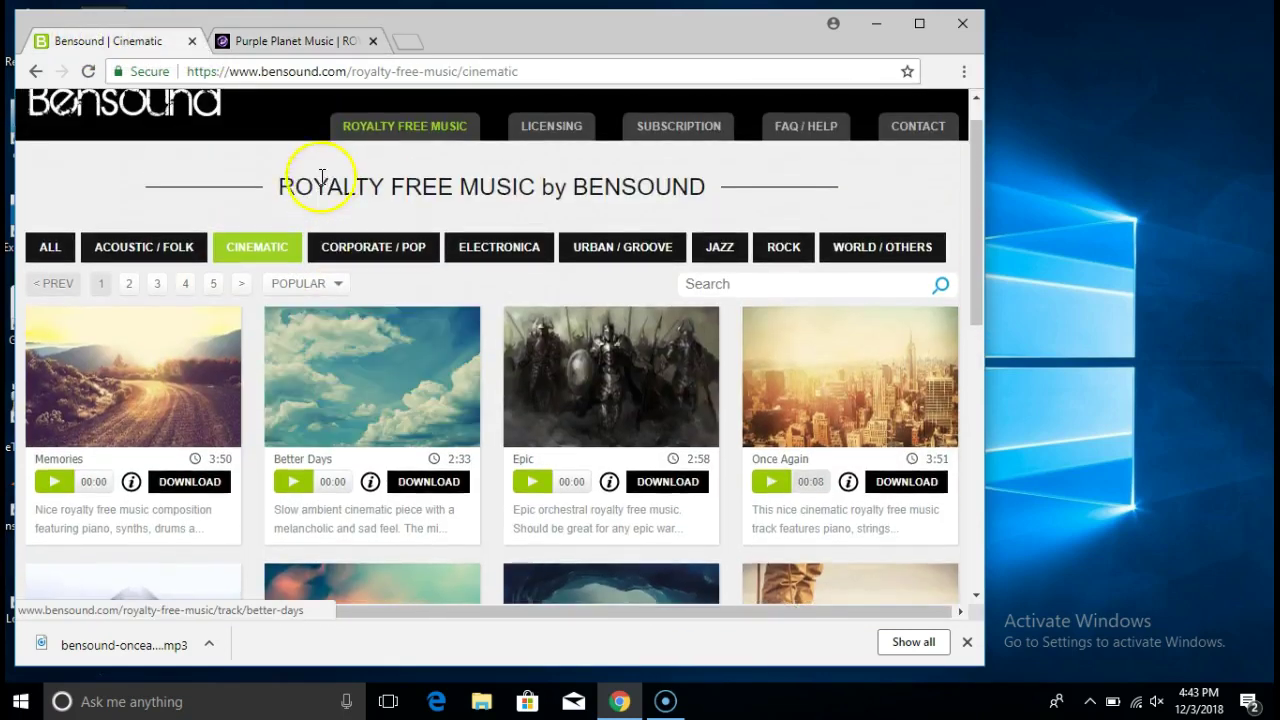
# Step: Switch back to the Purple Planet Music site and open its Hope category of royalty free music
pyautogui.click(293, 41)
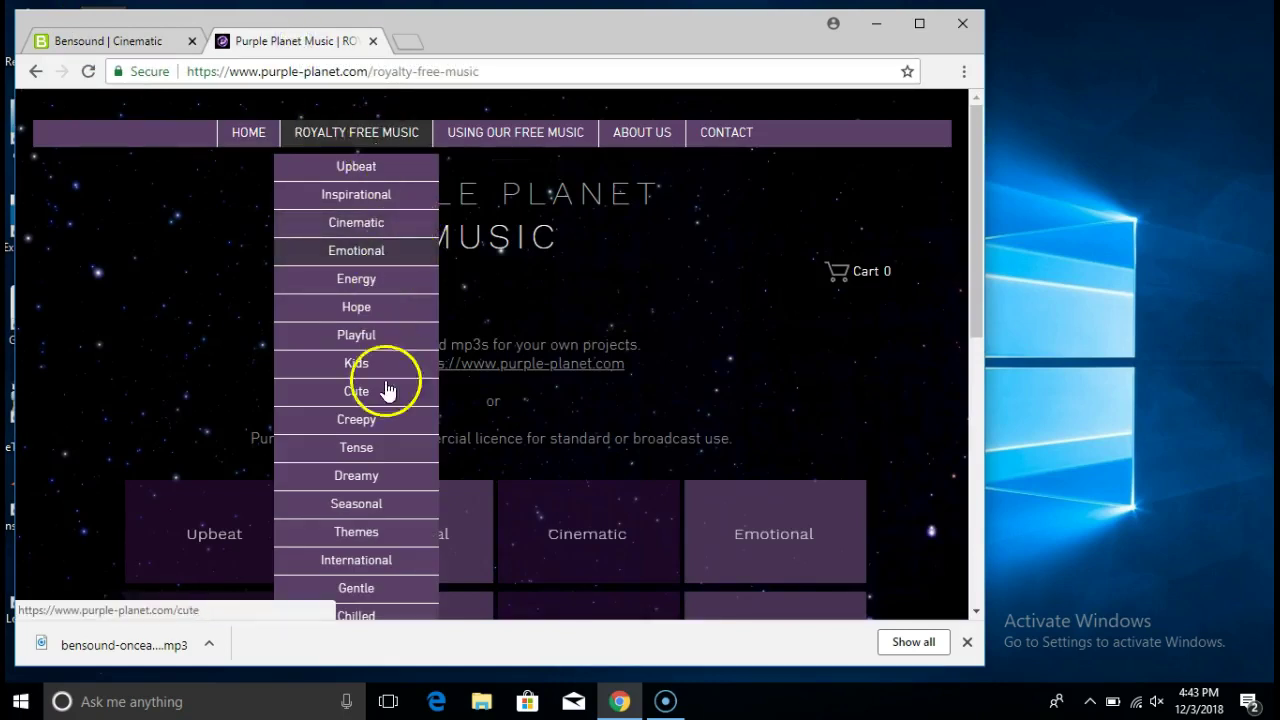
pyautogui.click(372, 314)
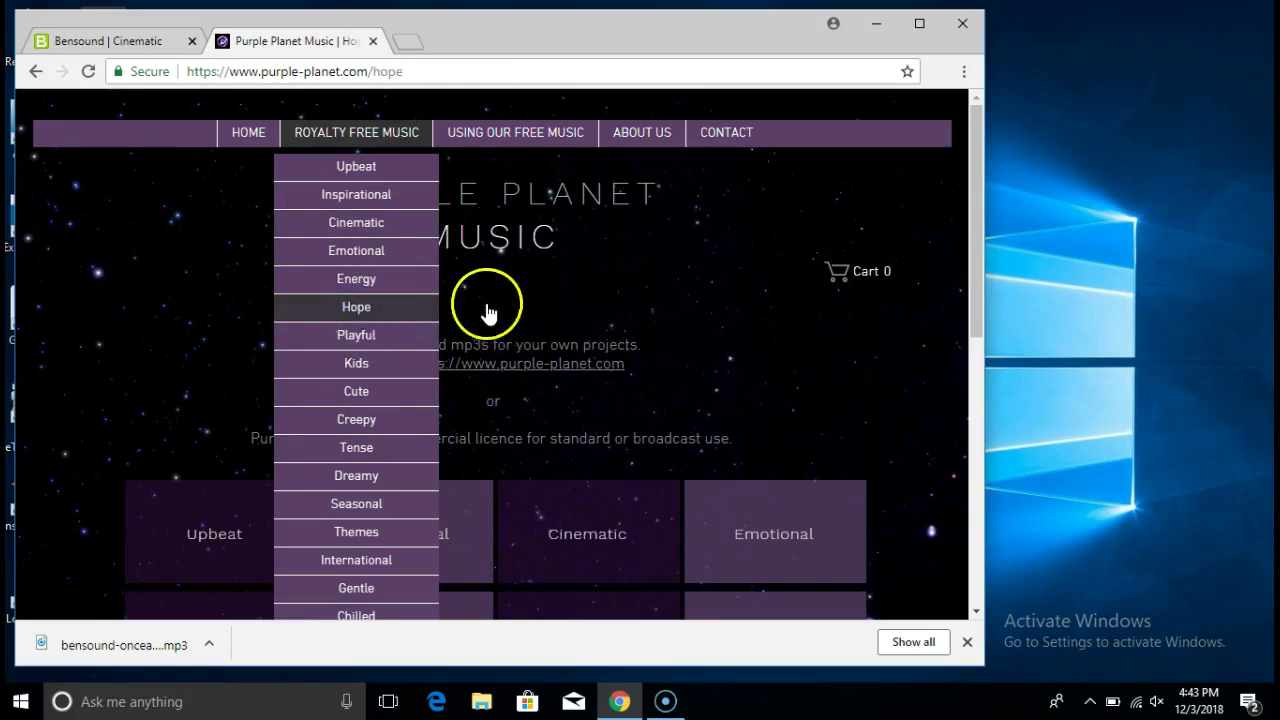
pyautogui.click(352, 318)
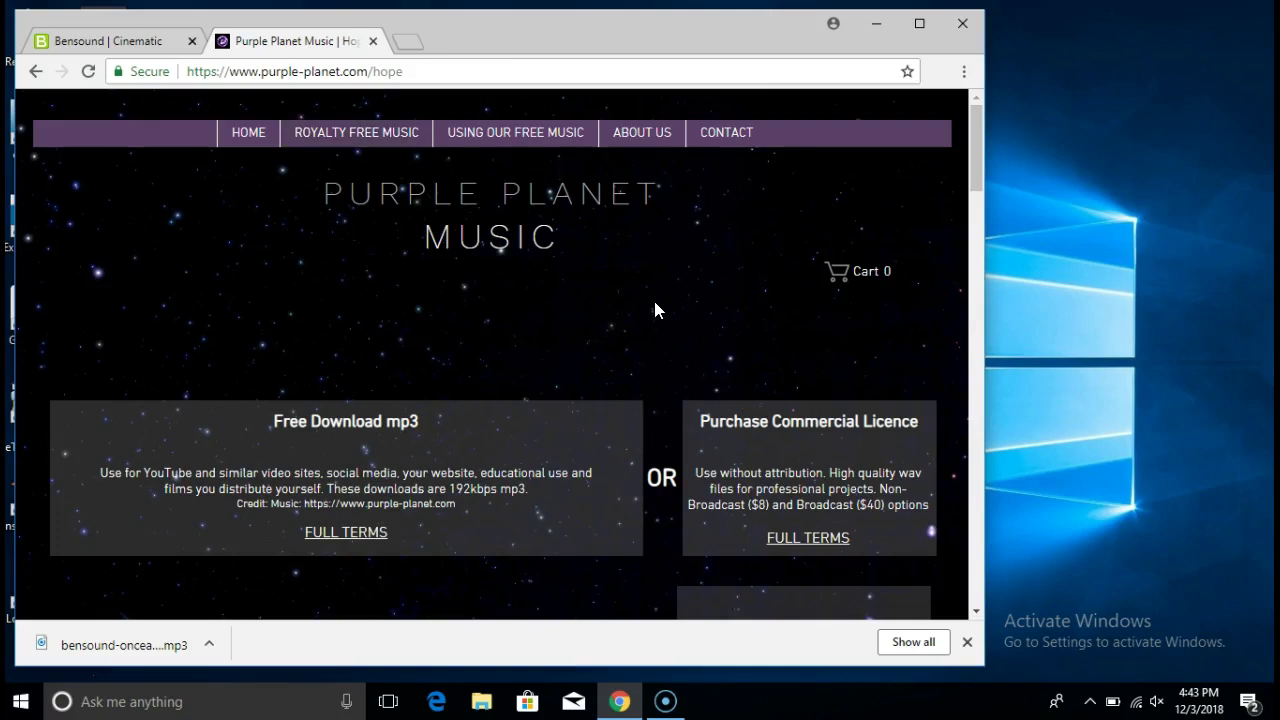
# Step: Preview the Decision Made and Dream the Dream tracks in Purple Planet's Hope collection
pyautogui.scroll(-2, 653, 297)
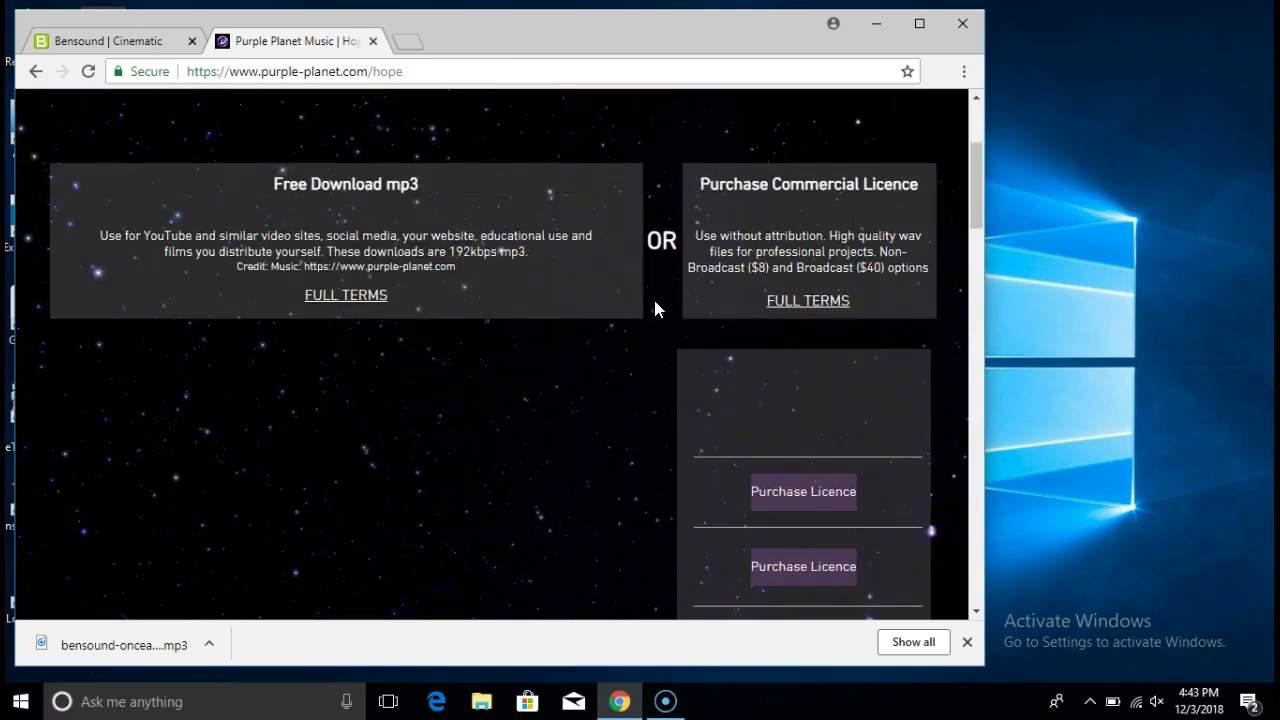
pyautogui.click(332, 341)
pyautogui.scroll(1, 333, 343)
pyautogui.scroll(-3, 333, 345)
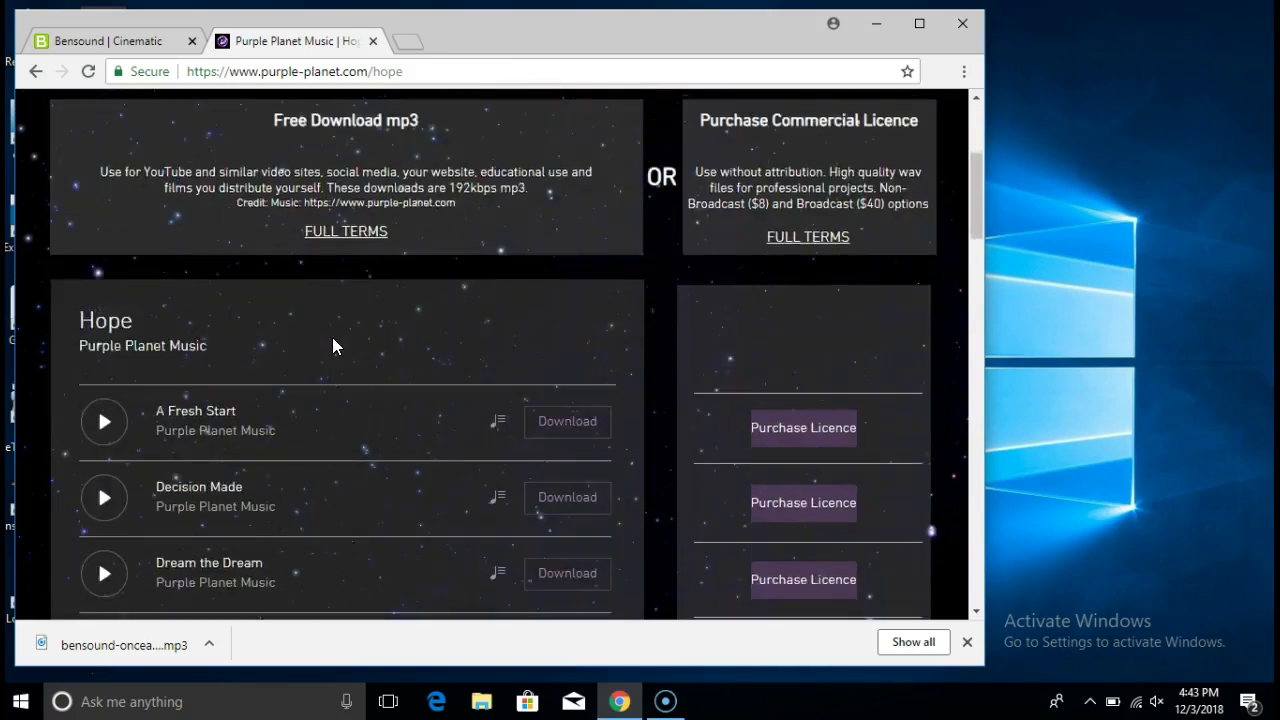
pyautogui.click(104, 302)
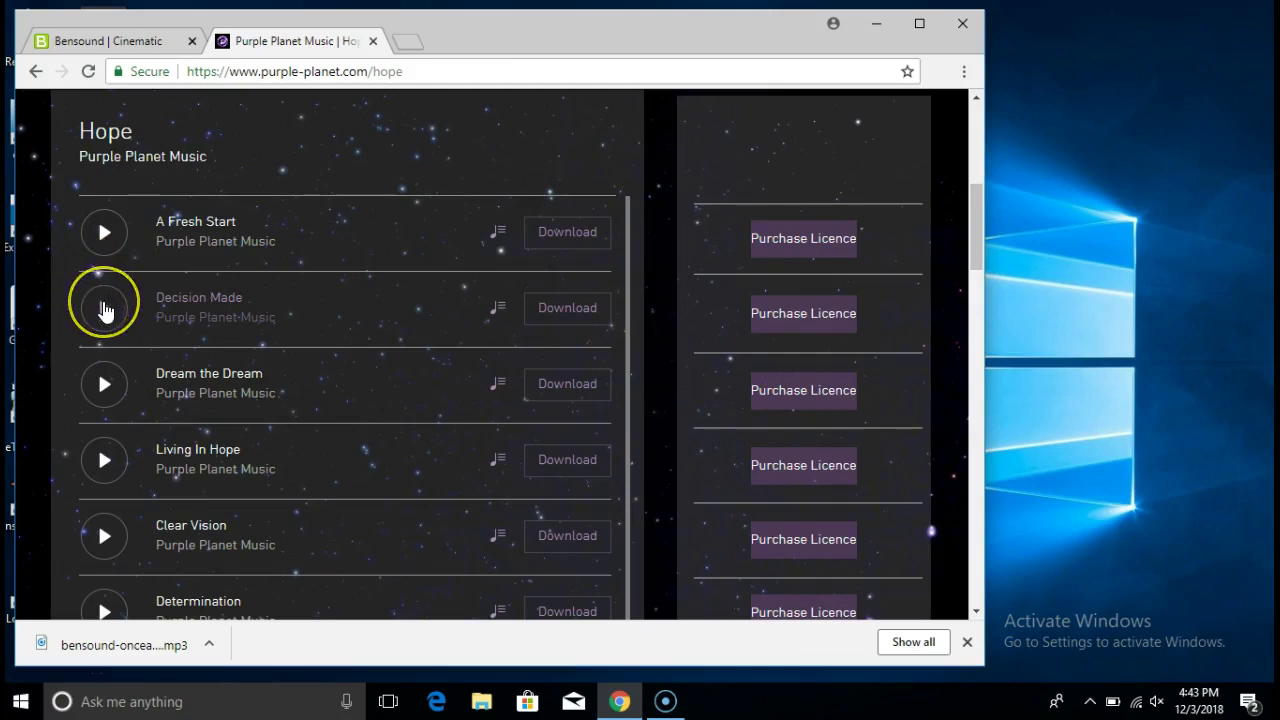
pyautogui.click(100, 379)
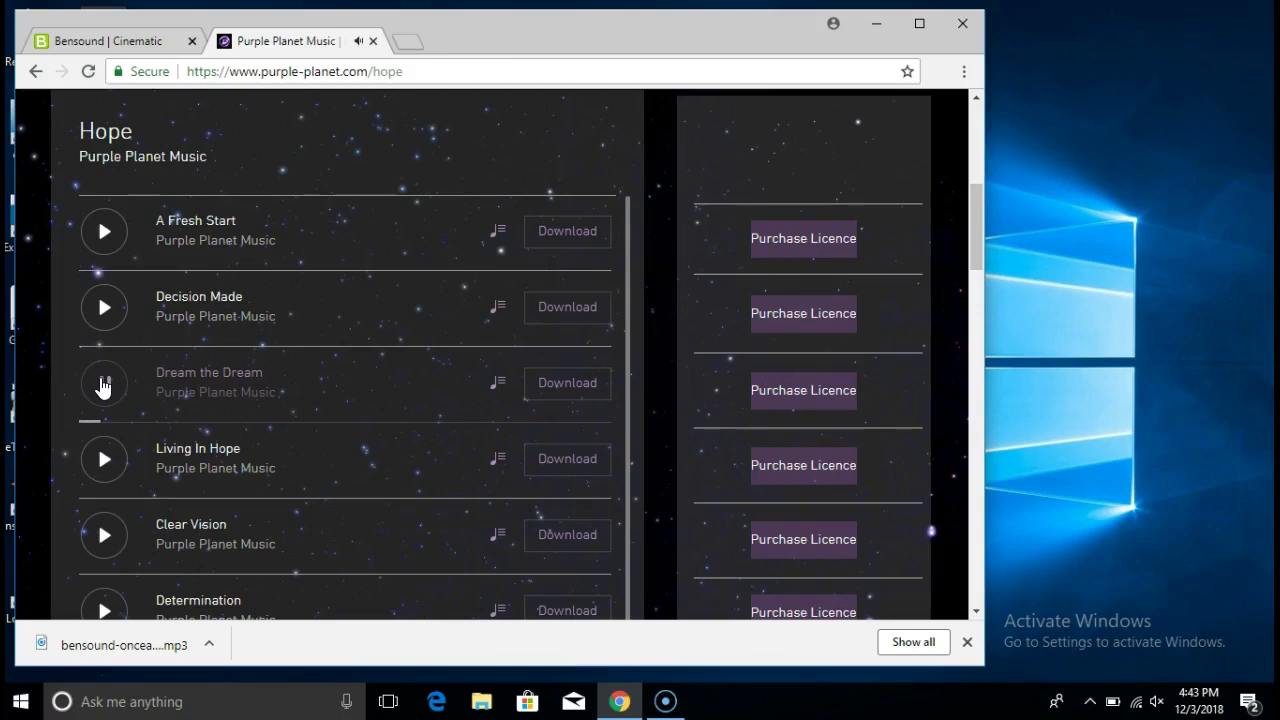
# Step: Unmute the computer's speakers at a volume of about 49 and pause the Dream the Dream preview
pyautogui.press('XF86AudioLowerVolume')
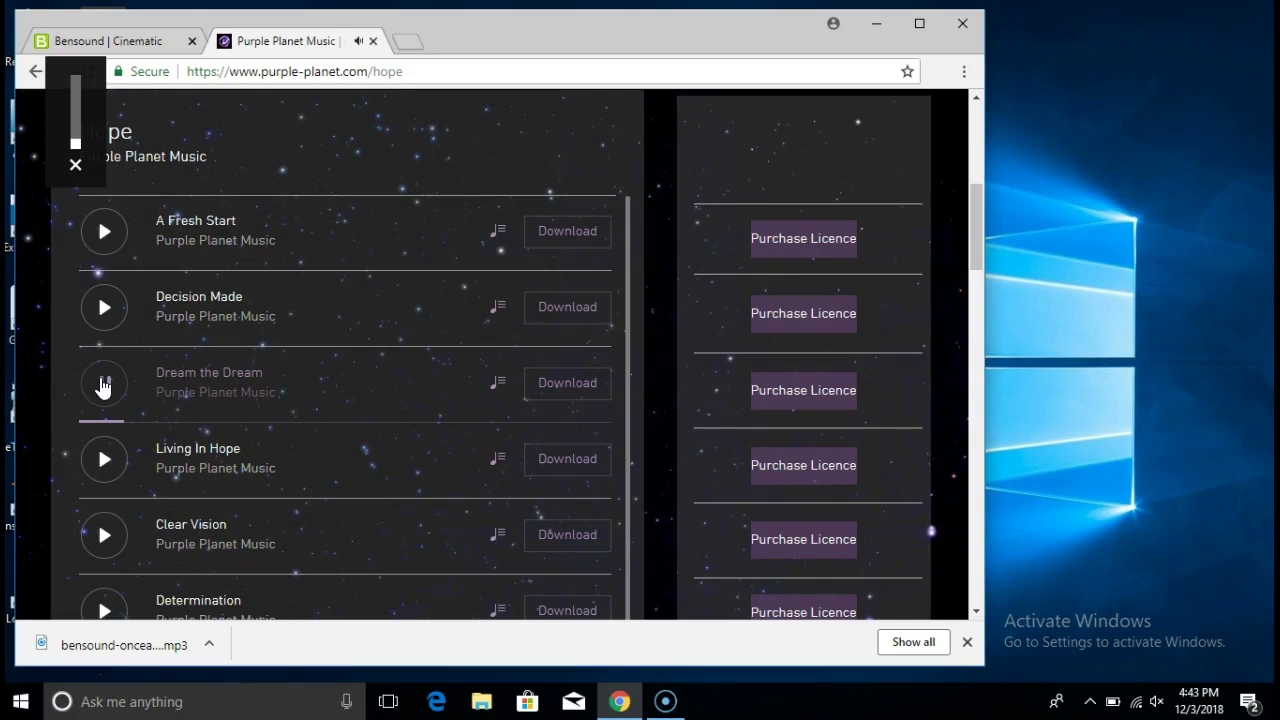
pyautogui.click(1157, 703)
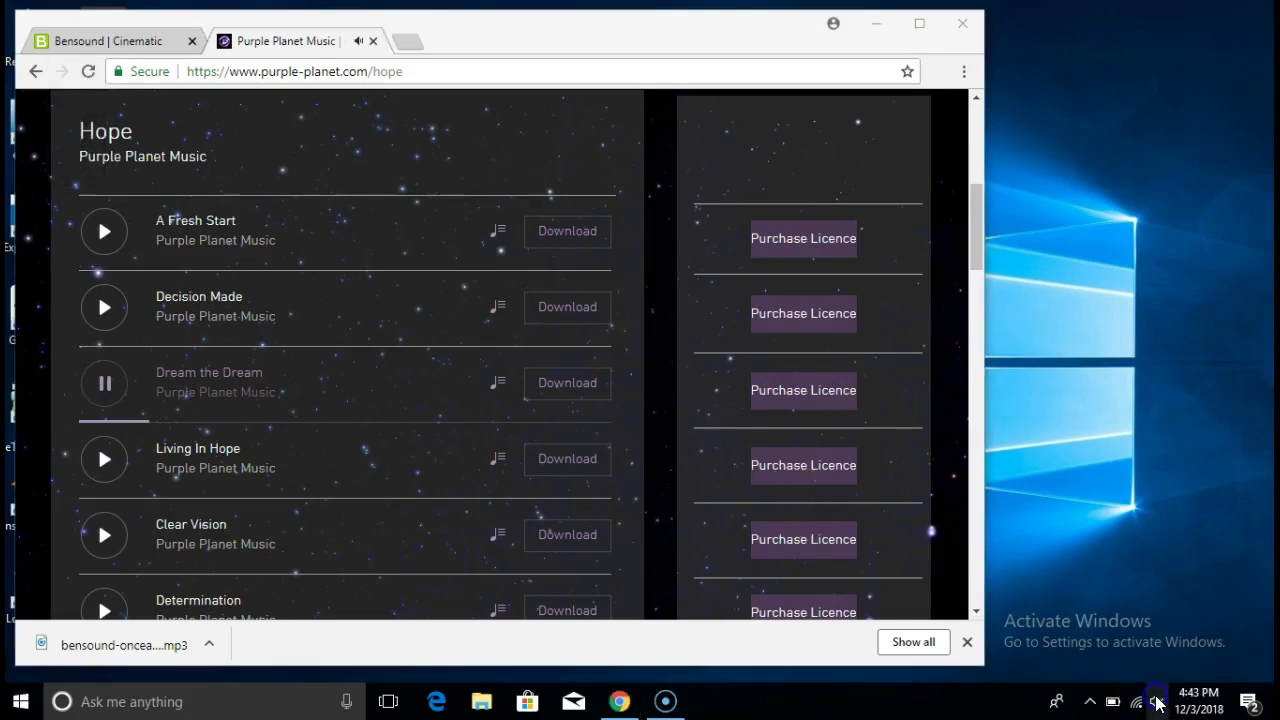
pyautogui.click(1157, 703)
pyautogui.click(1156, 701)
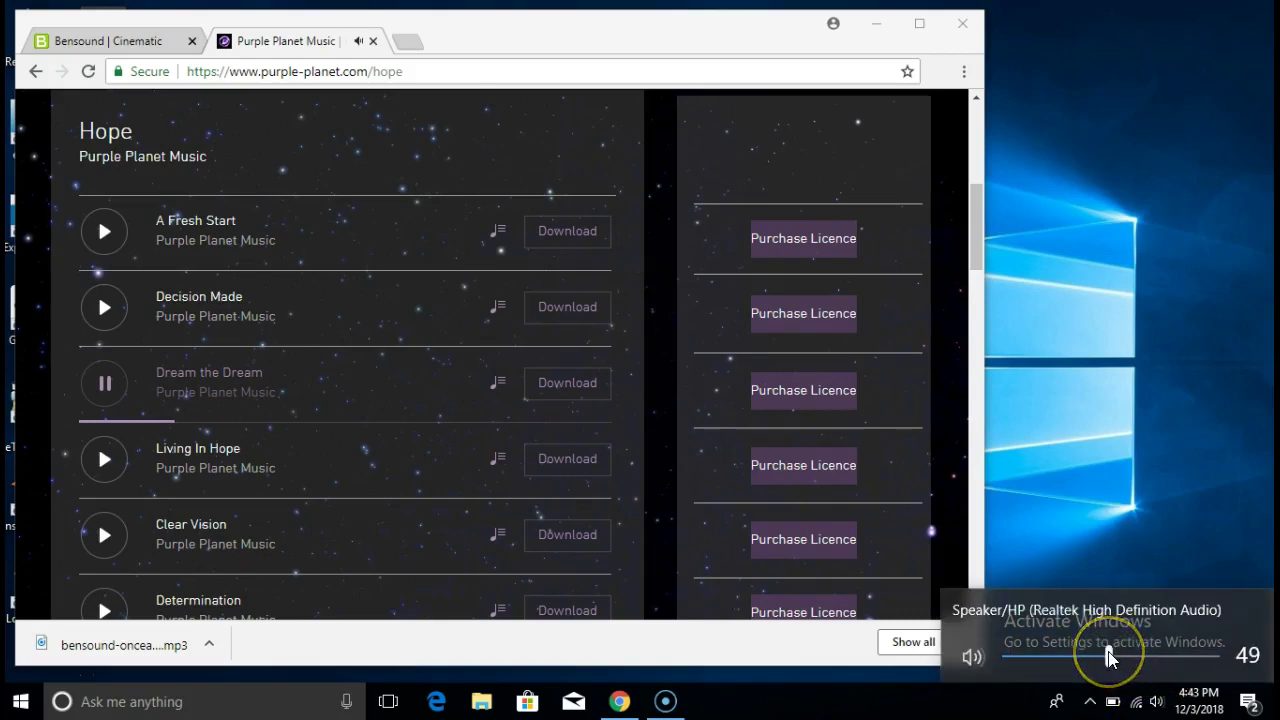
pyautogui.click(103, 385)
# Step: Download Dream the Dream as a free MP3 and return to the Hope track list
pyautogui.click(540, 390)
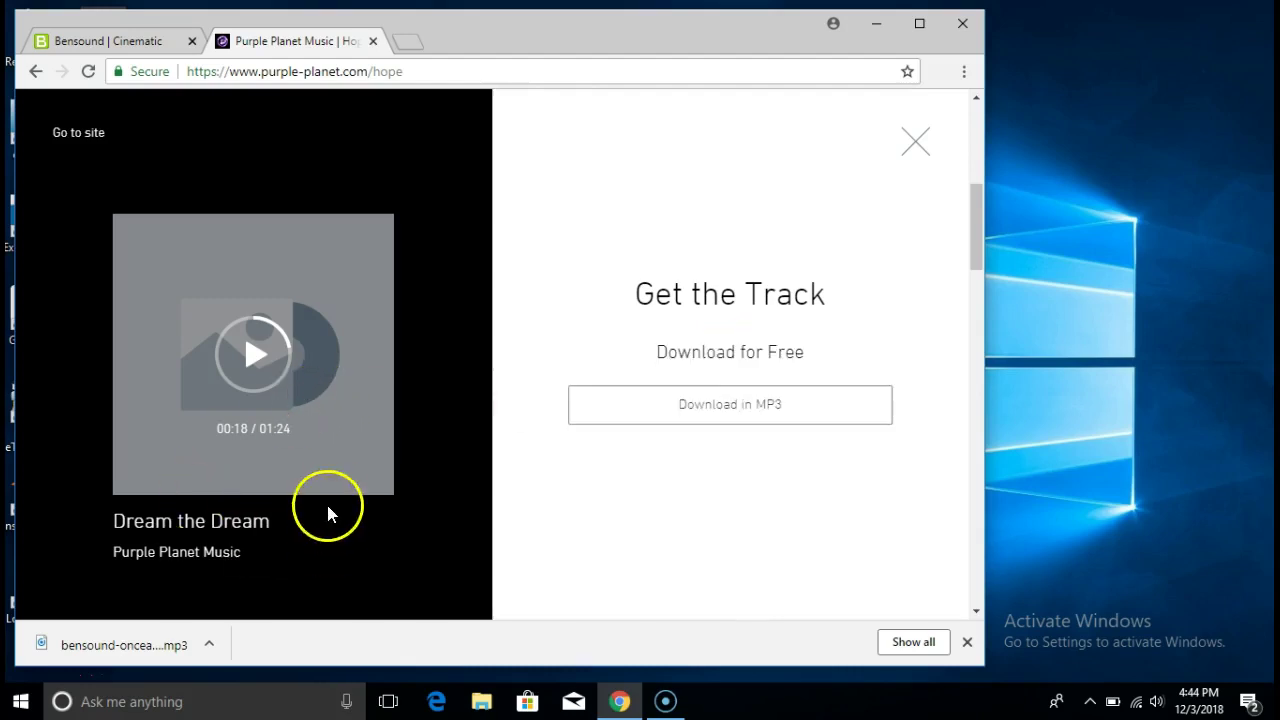
pyautogui.click(765, 410)
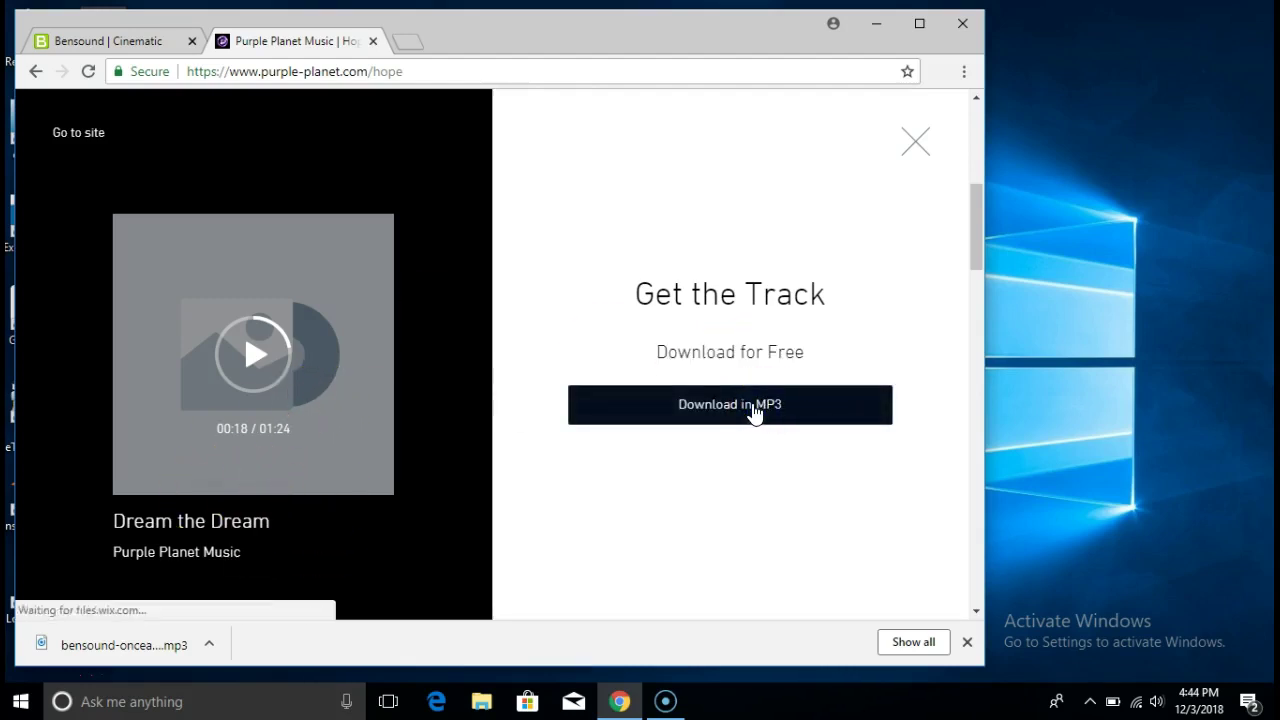
pyautogui.click(717, 417)
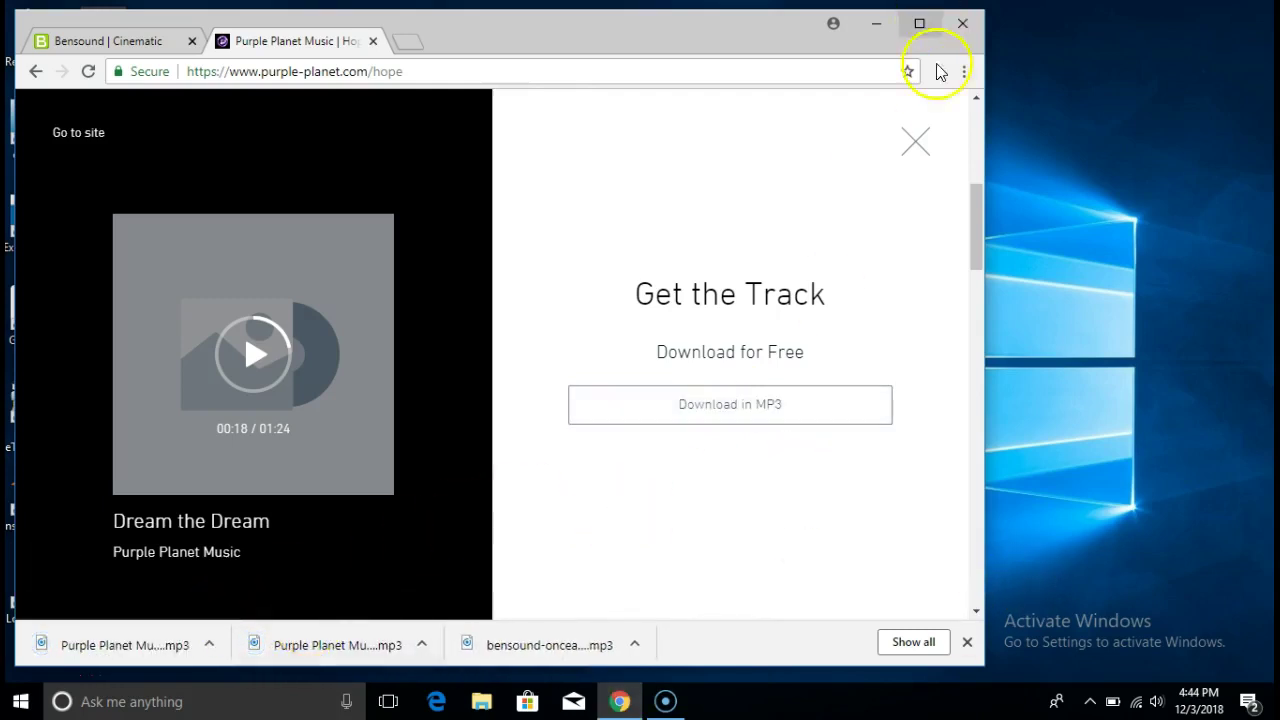
pyautogui.click(920, 143)
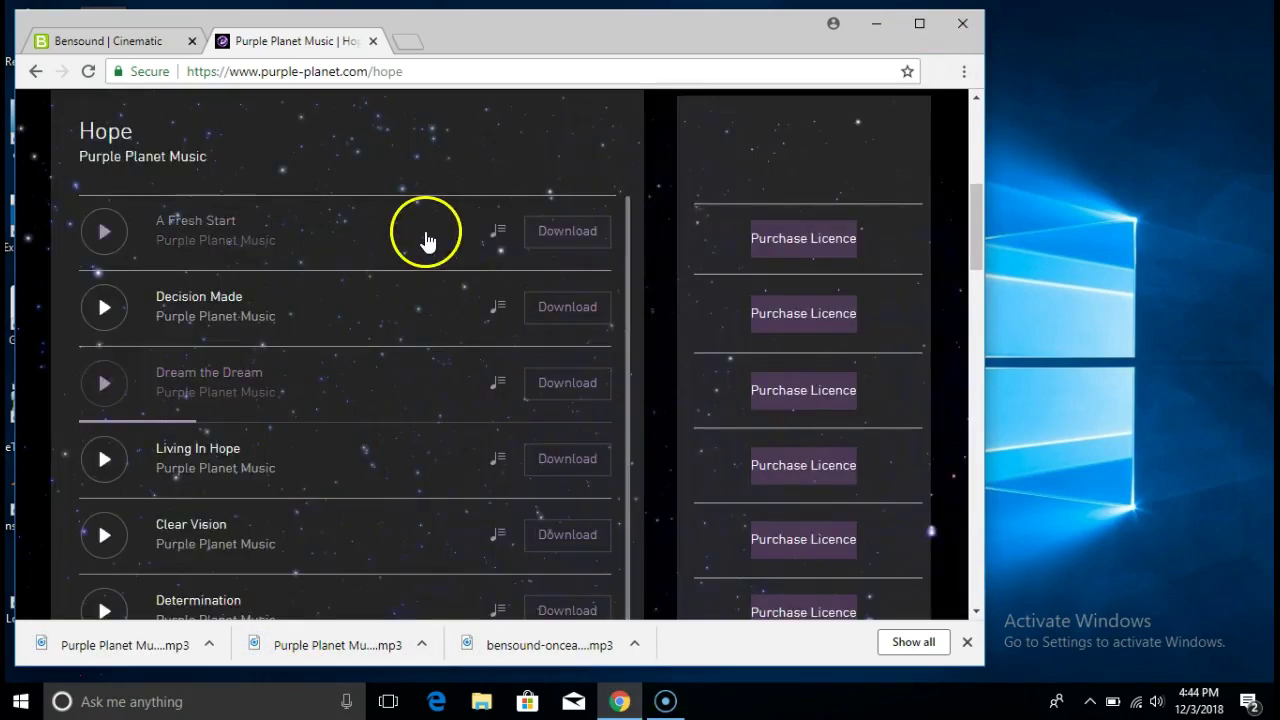
# Step: Find and launch Audacity on the computer and dismiss its welcome dialog
pyautogui.click(155, 697)
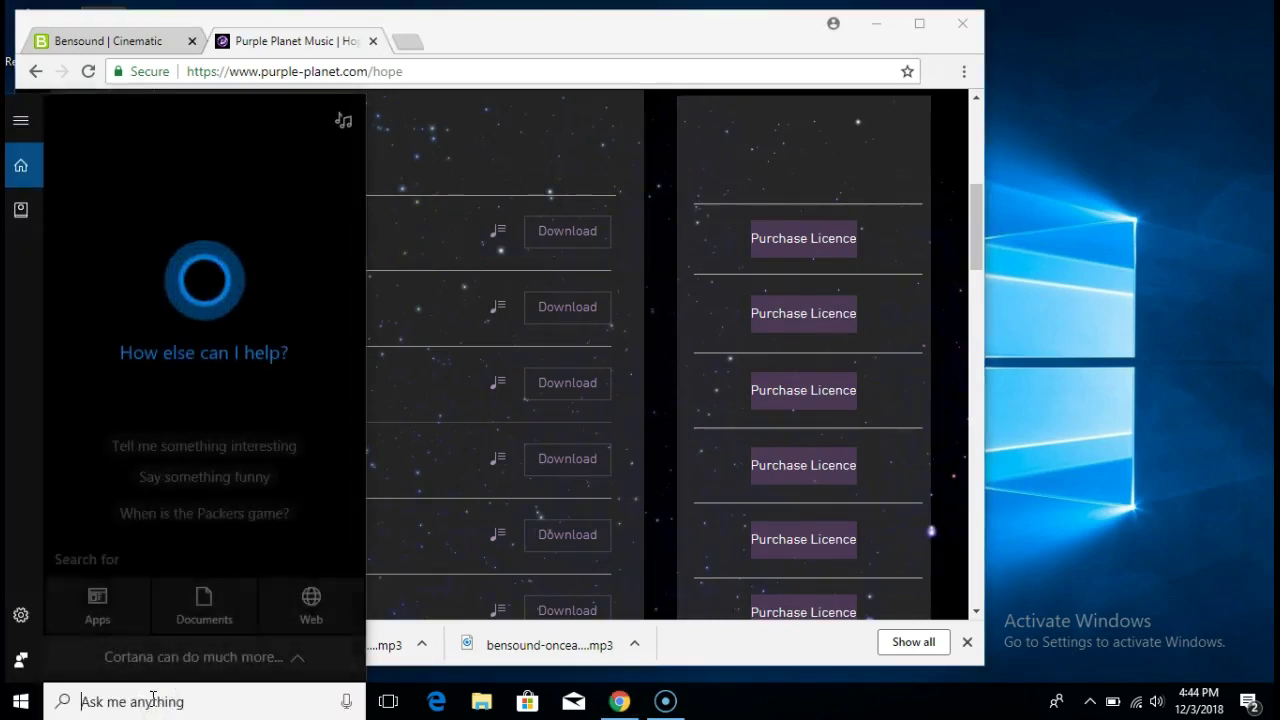
pyautogui.write('aud')
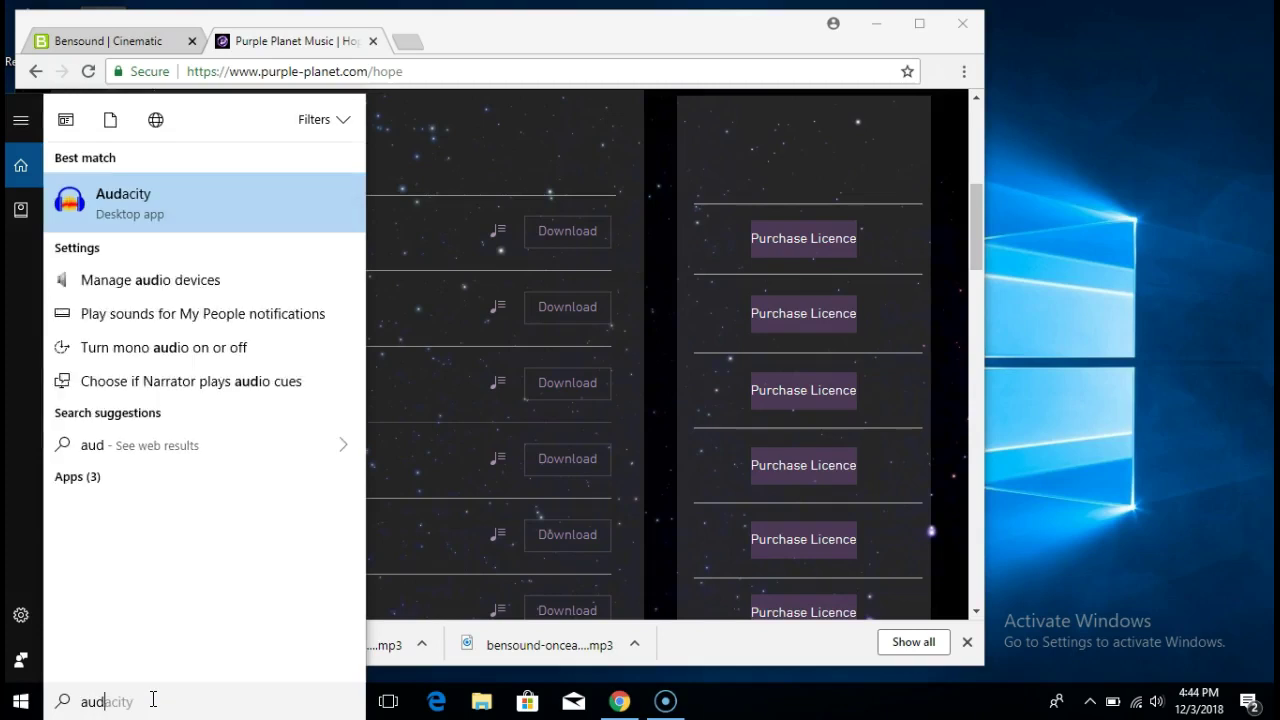
pyautogui.click(147, 193)
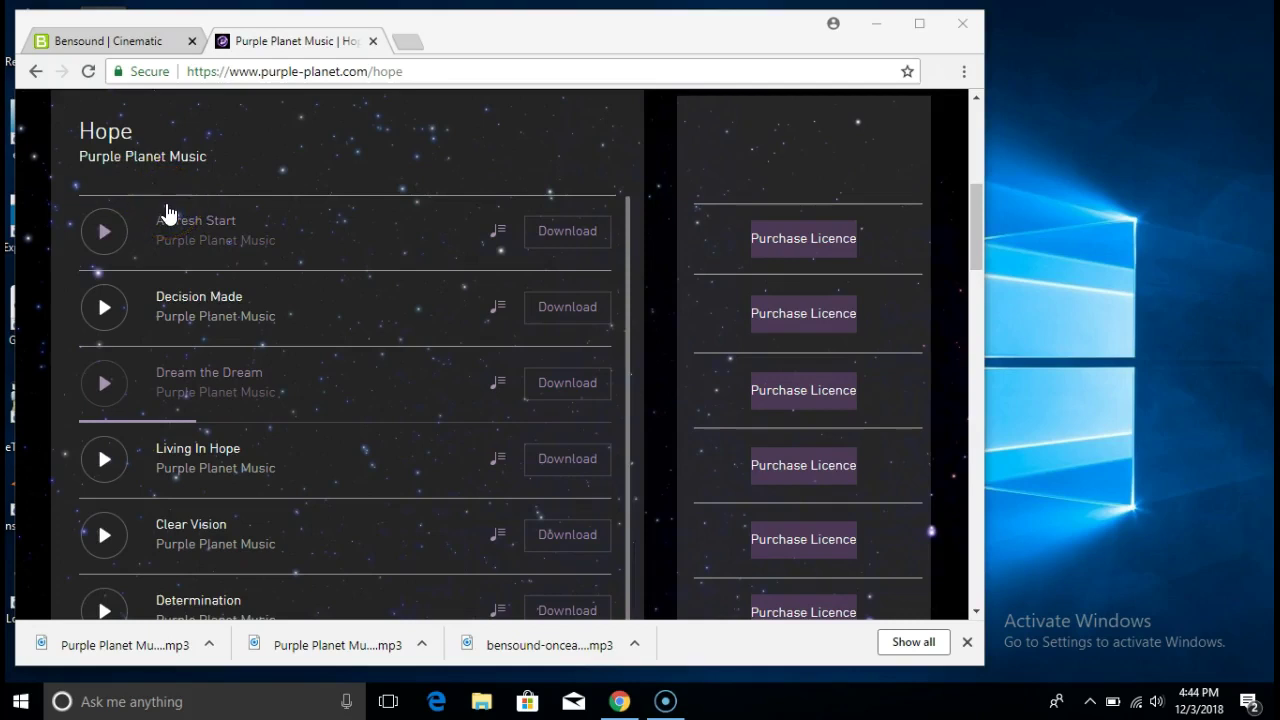
pyautogui.click(176, 478)
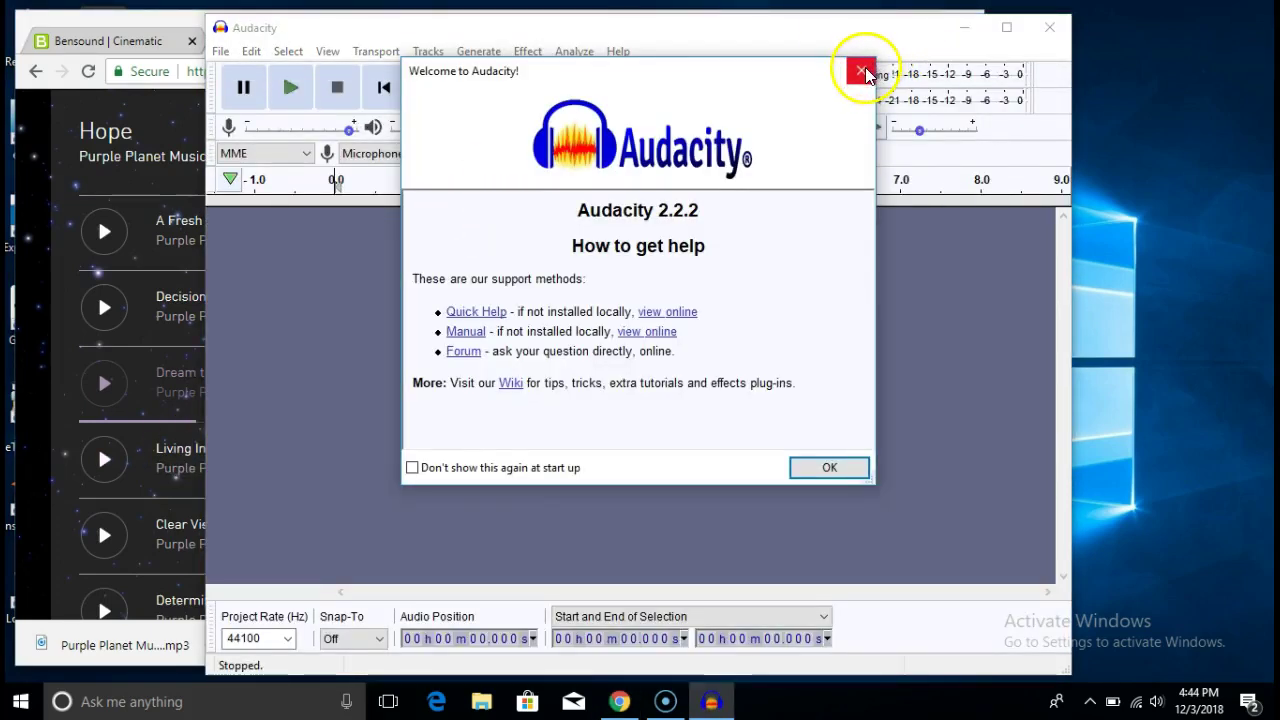
pyautogui.click(862, 72)
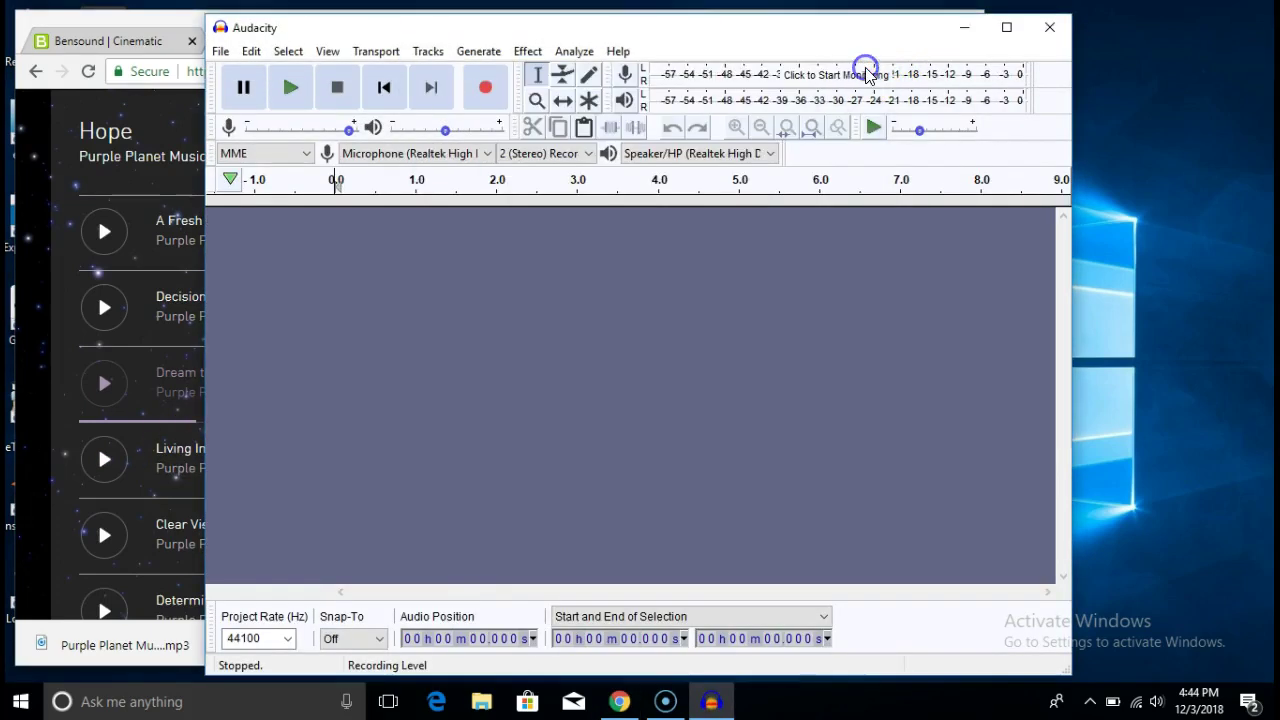
# Step: Bring Audacity to the front and import the bensound-onceagain audio file from the Downloads folder
pyautogui.click(224, 49)
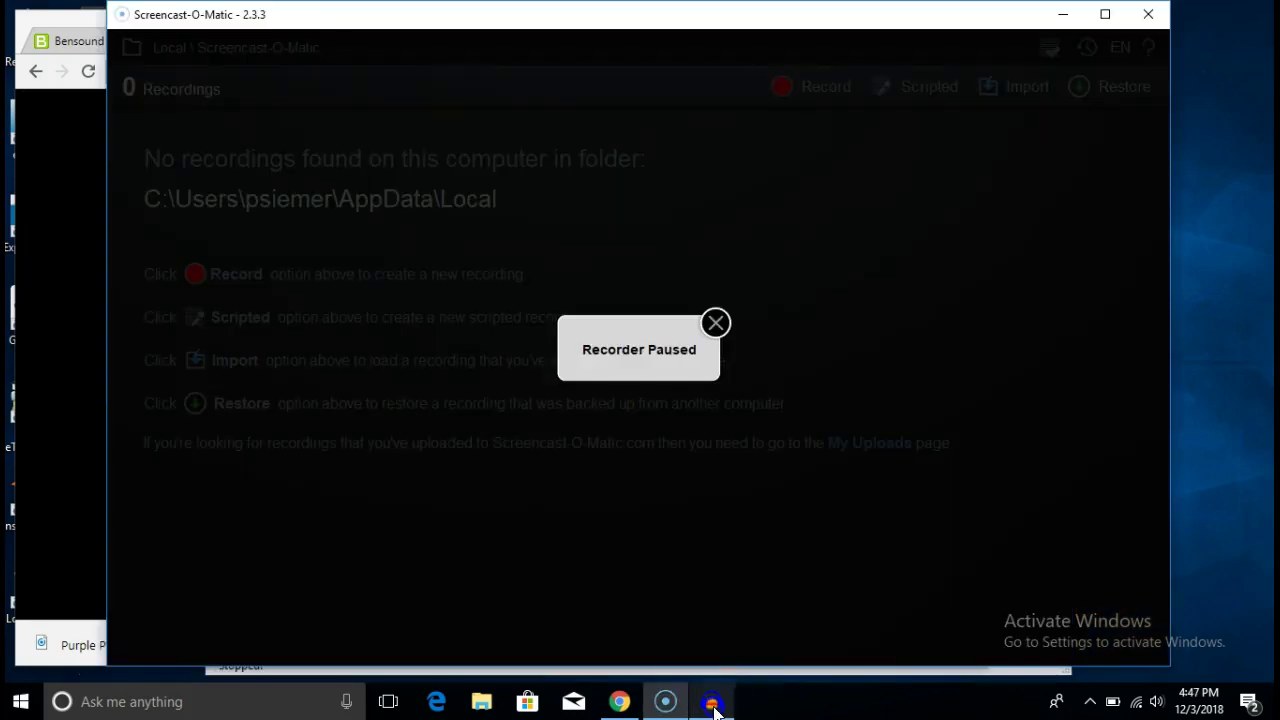
pyautogui.moveTo(715, 708)
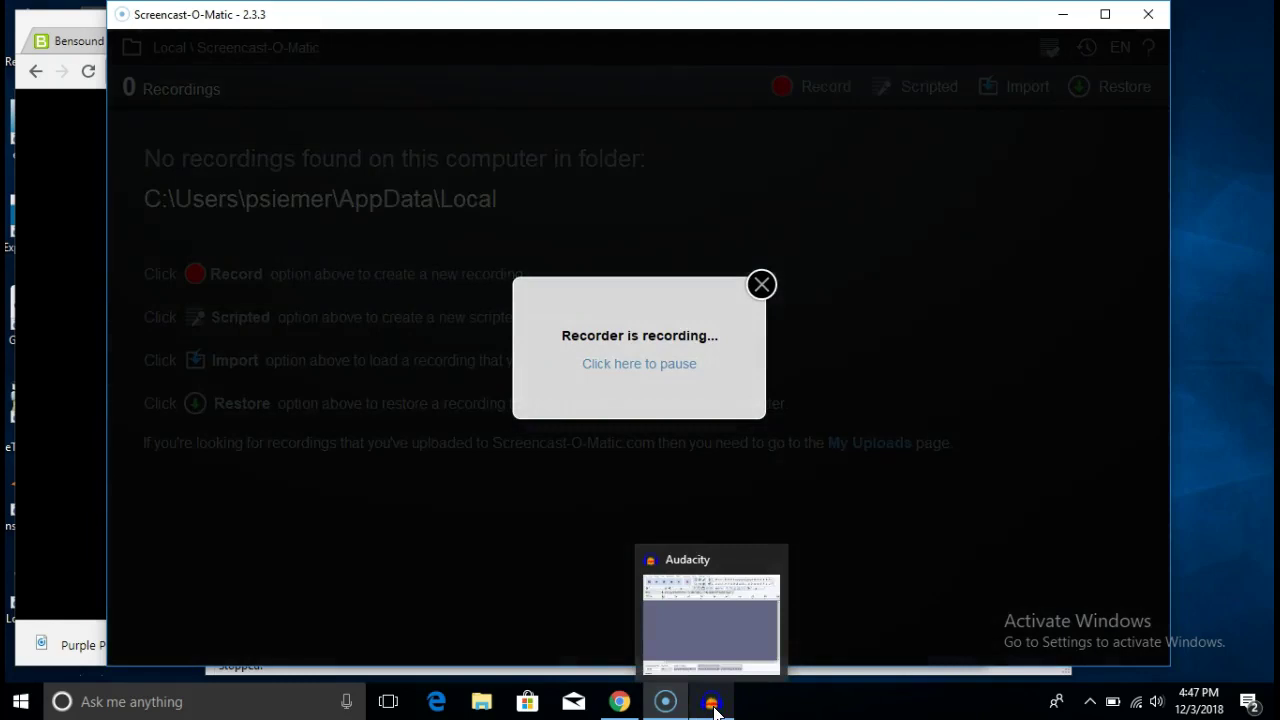
pyautogui.click(712, 703)
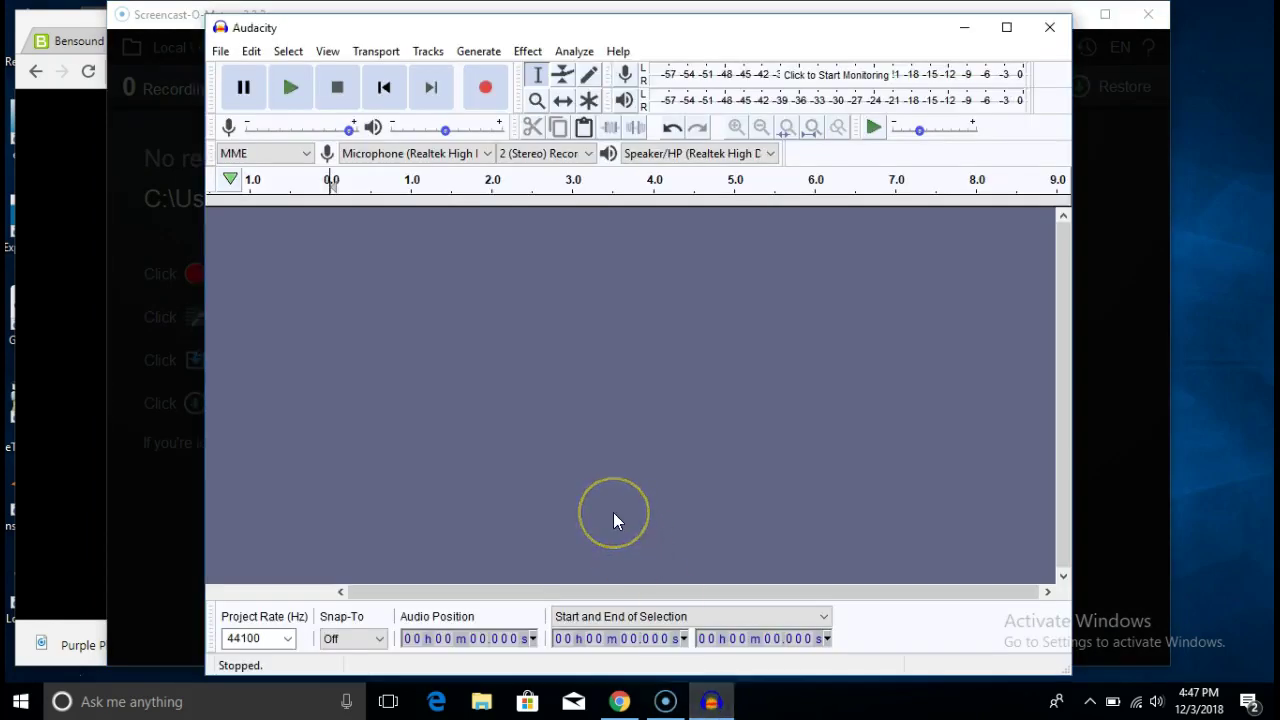
pyautogui.click(218, 50)
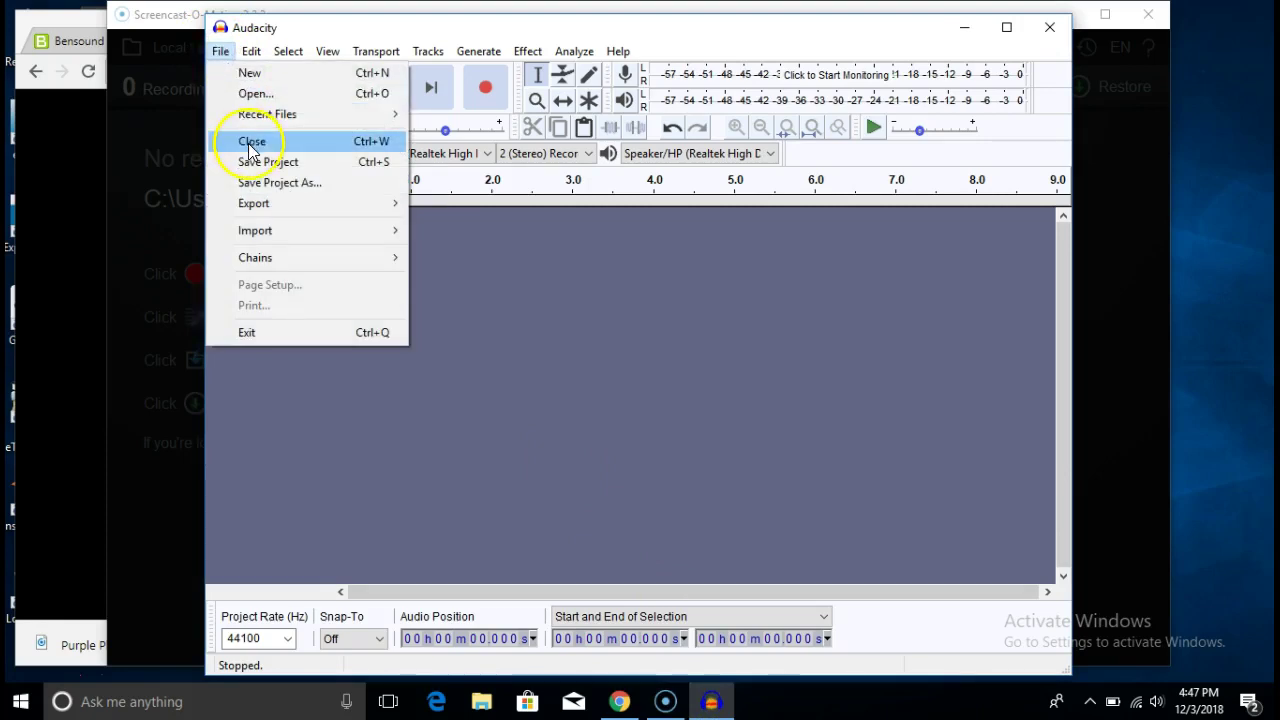
pyautogui.moveTo(274, 236)
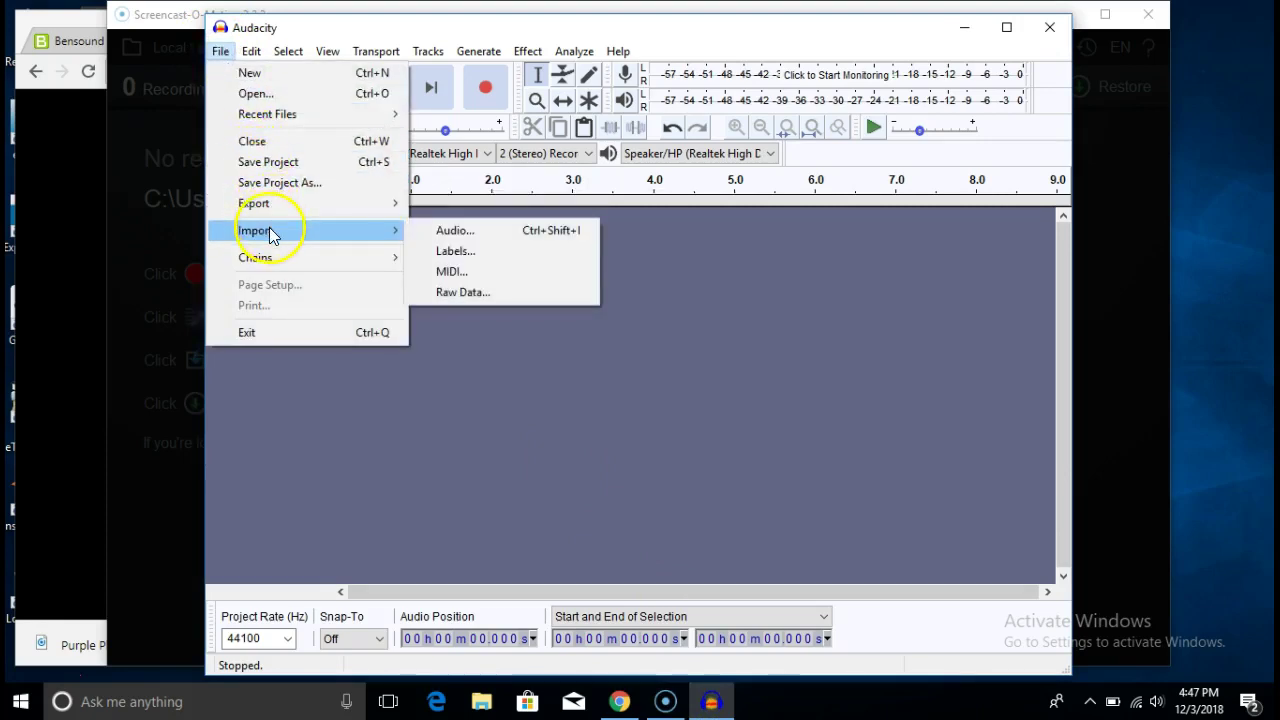
pyautogui.click(452, 236)
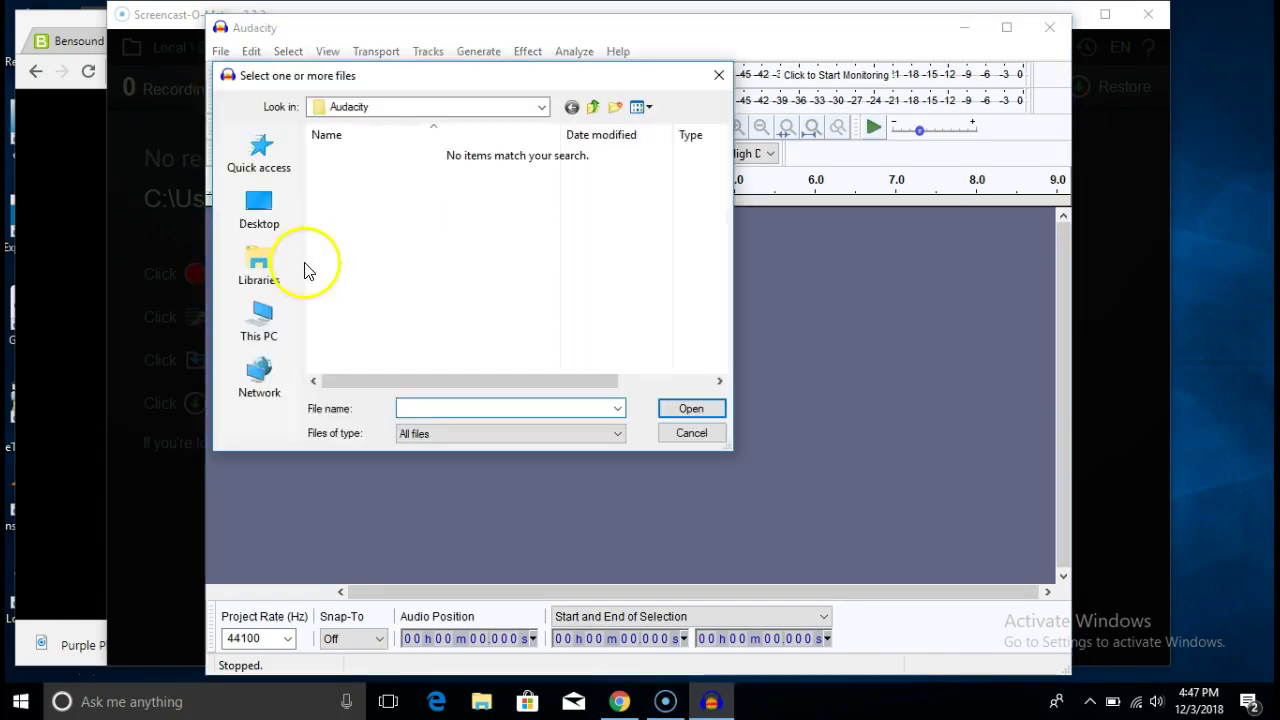
pyautogui.click(266, 315)
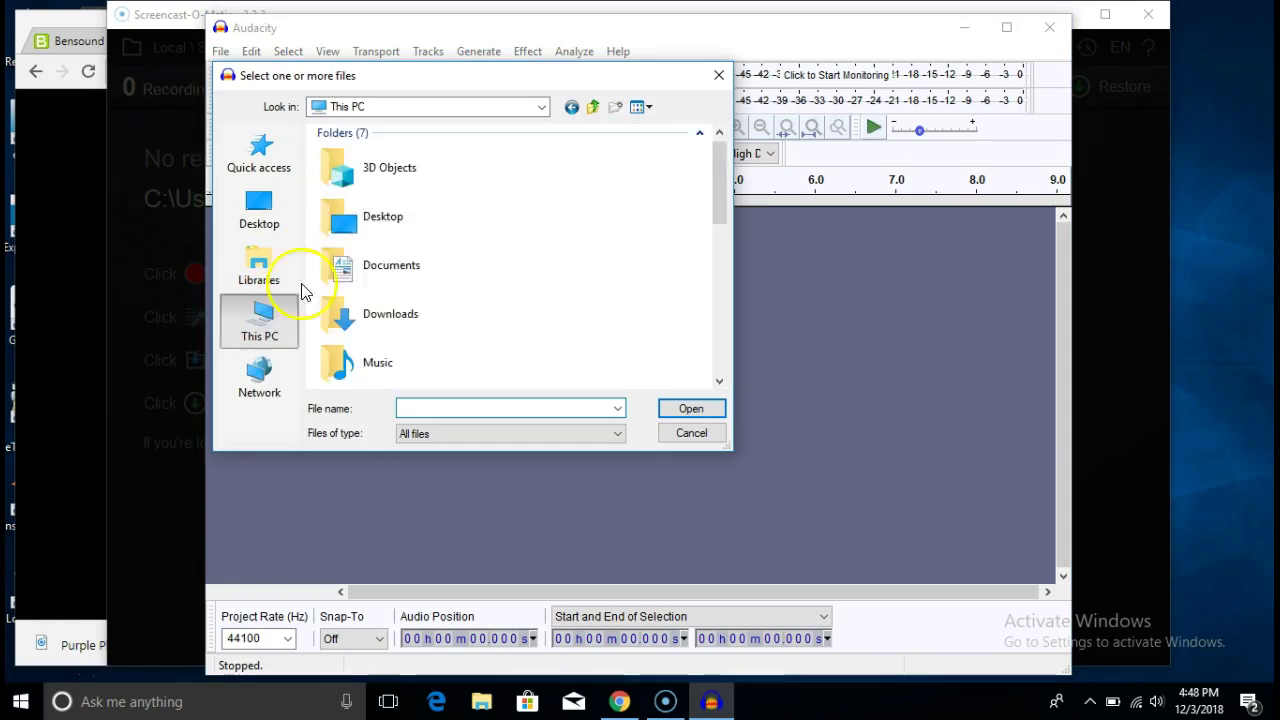
pyautogui.click(381, 315)
pyautogui.doubleClick(380, 314)
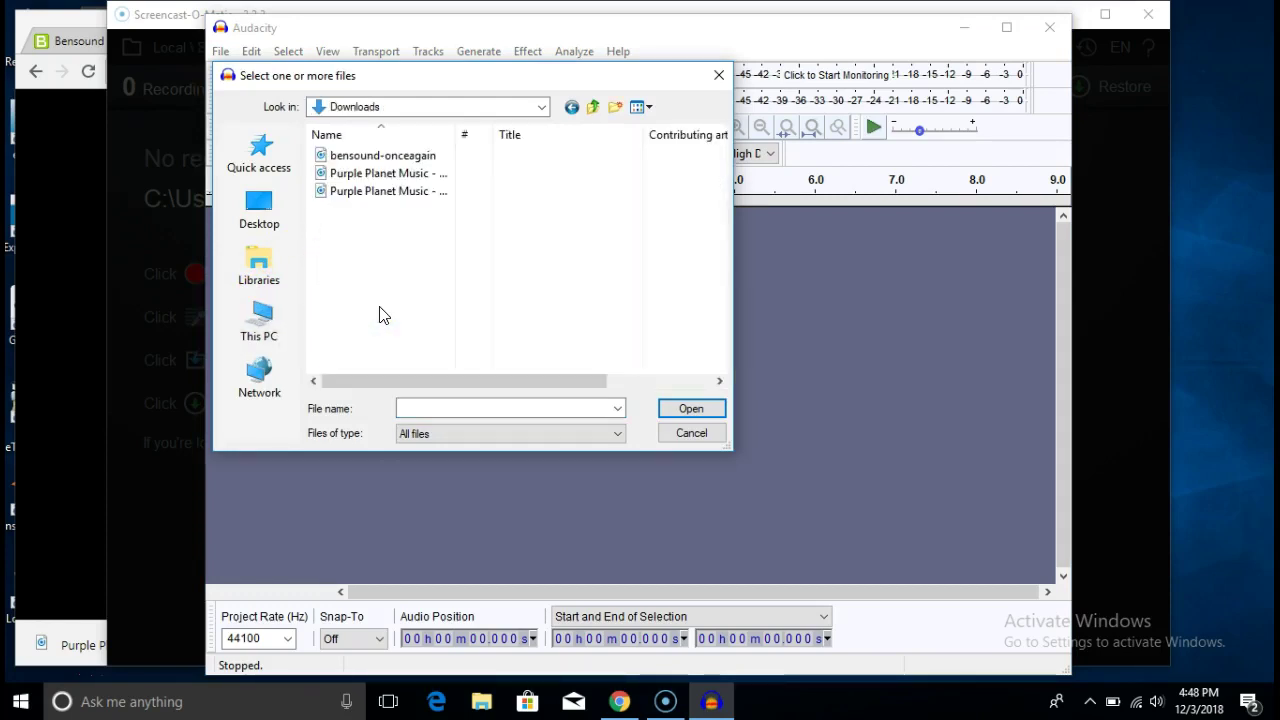
pyautogui.click(387, 157)
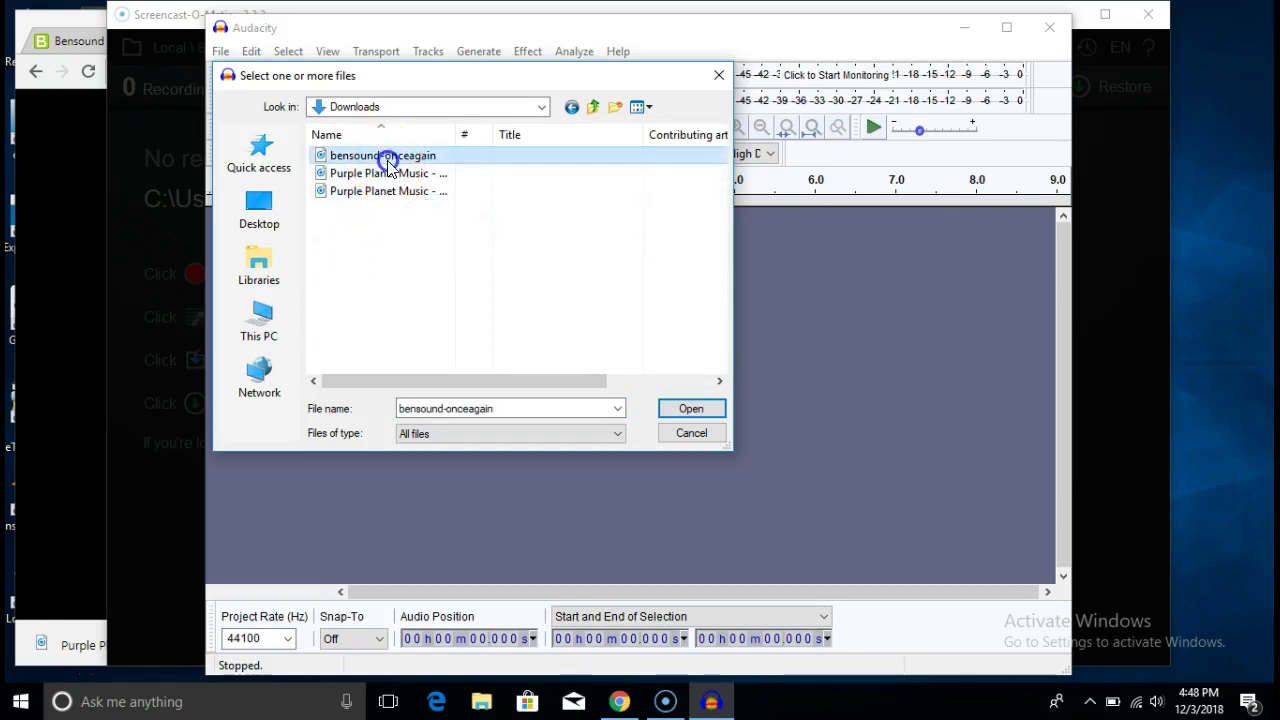
pyautogui.click(688, 410)
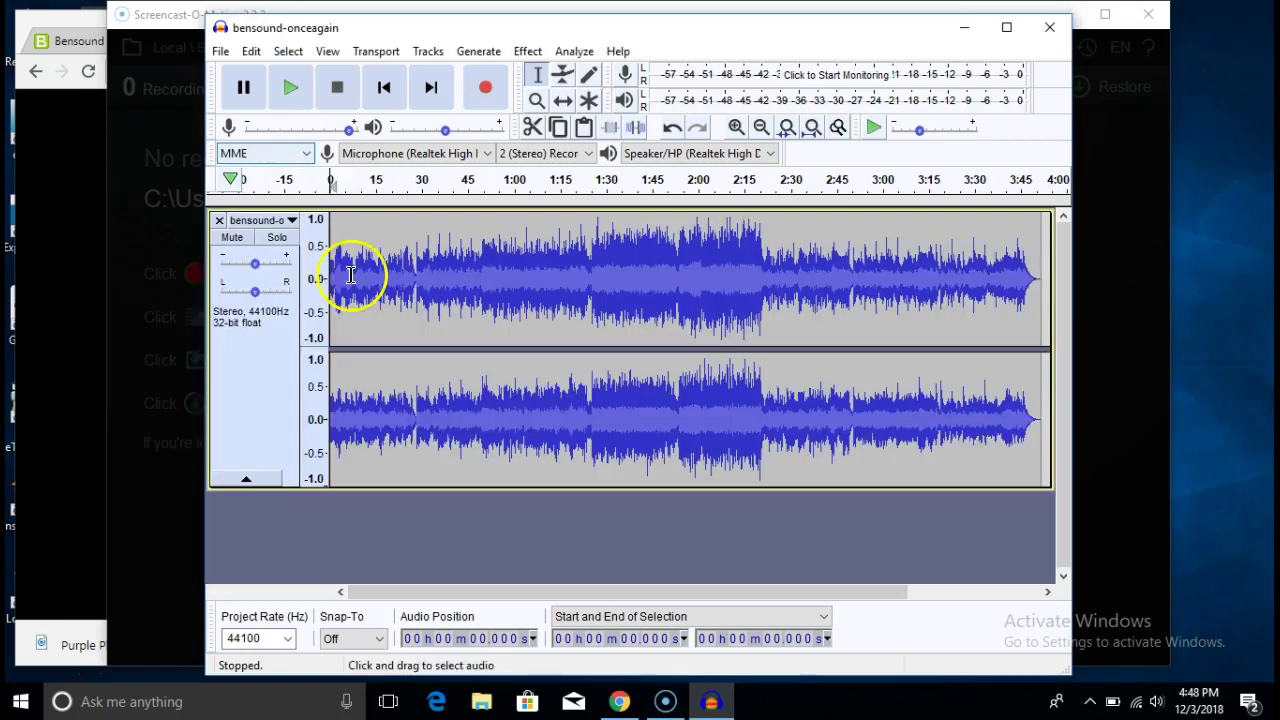
# Step: Import the first Purple Planet Music file from the Downloads folder as a second audio track
pyautogui.click(223, 52)
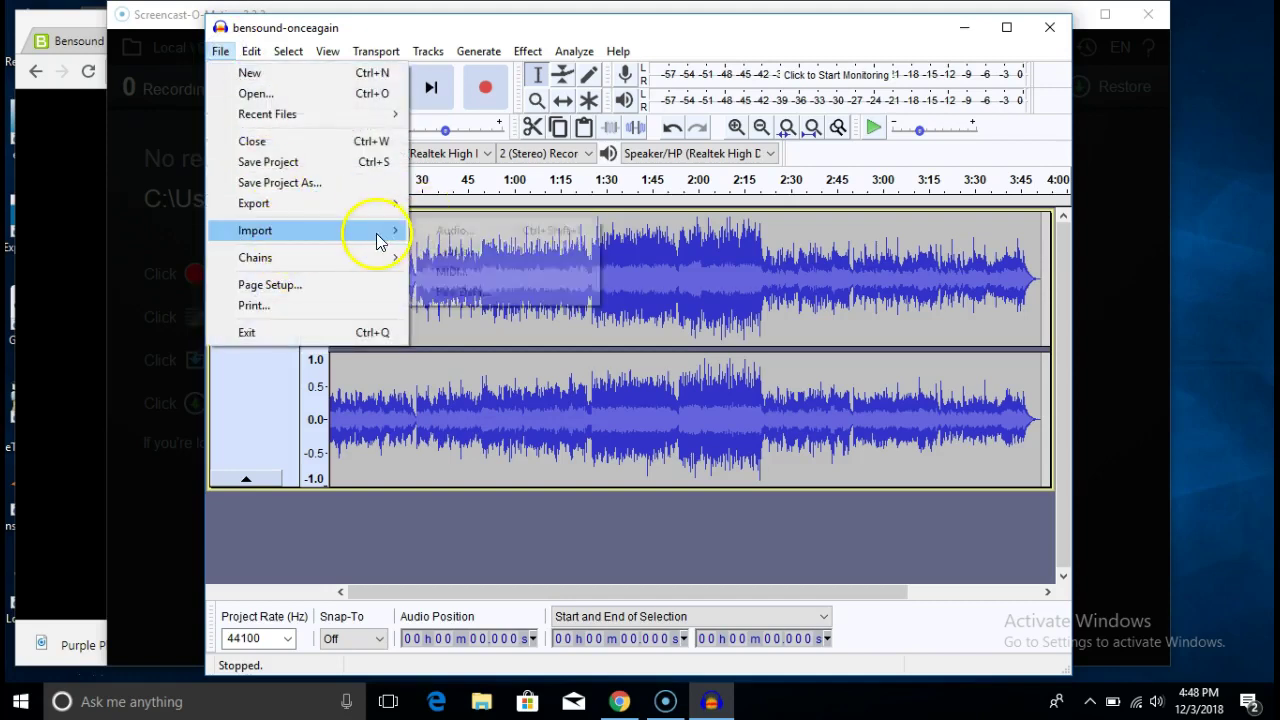
pyautogui.moveTo(376, 233)
pyautogui.click(432, 232)
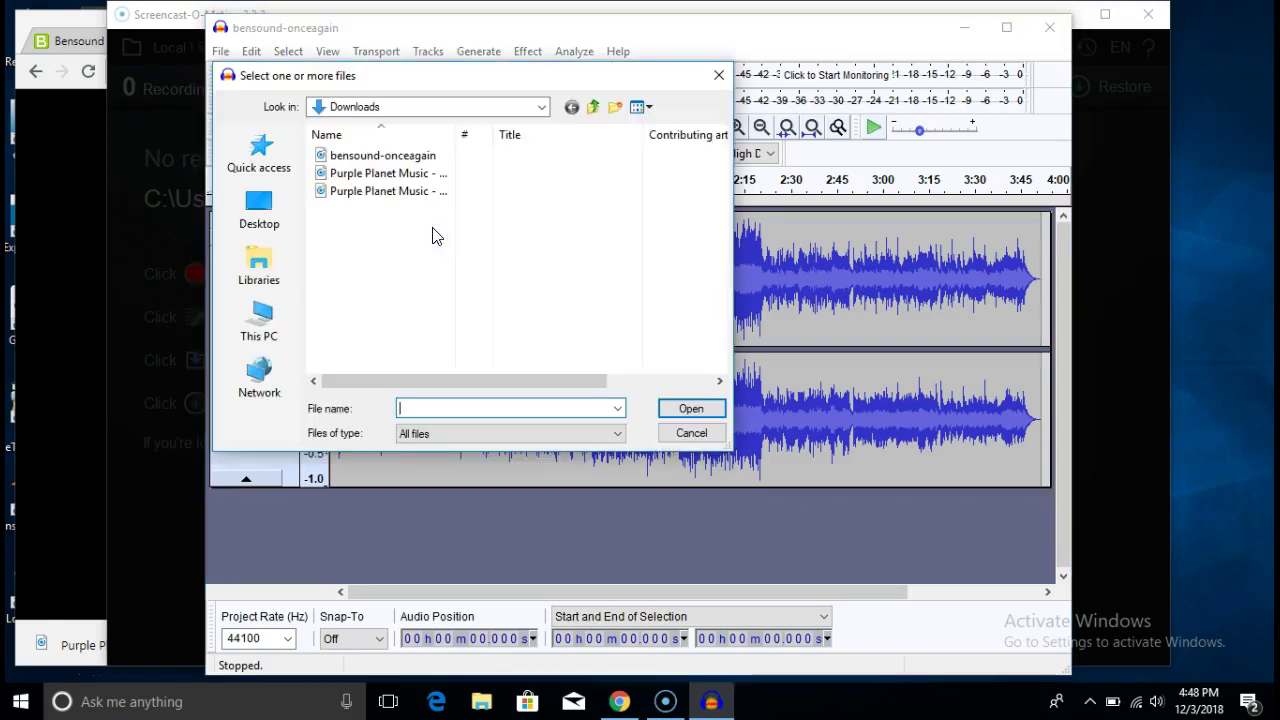
pyautogui.doubleClick(388, 174)
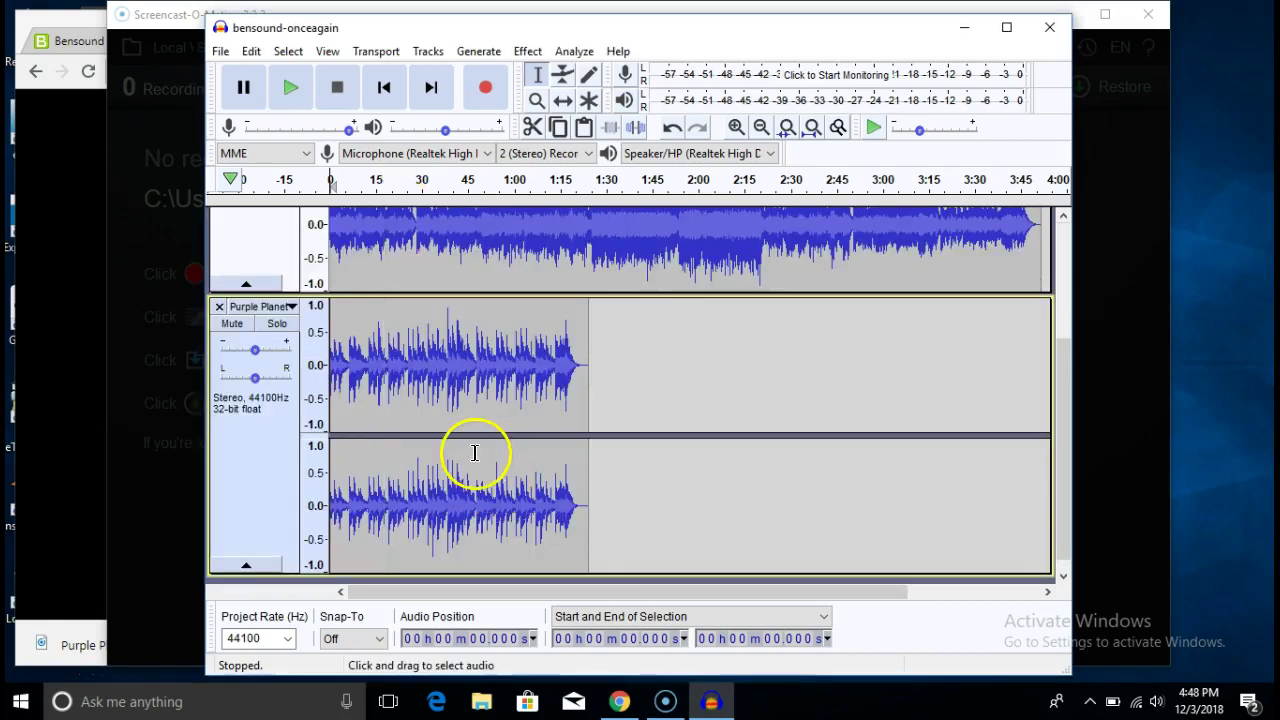
# Step: Play both tracks together from about 4 seconds, restart the playback with looping and pause it
pyautogui.click(342, 284)
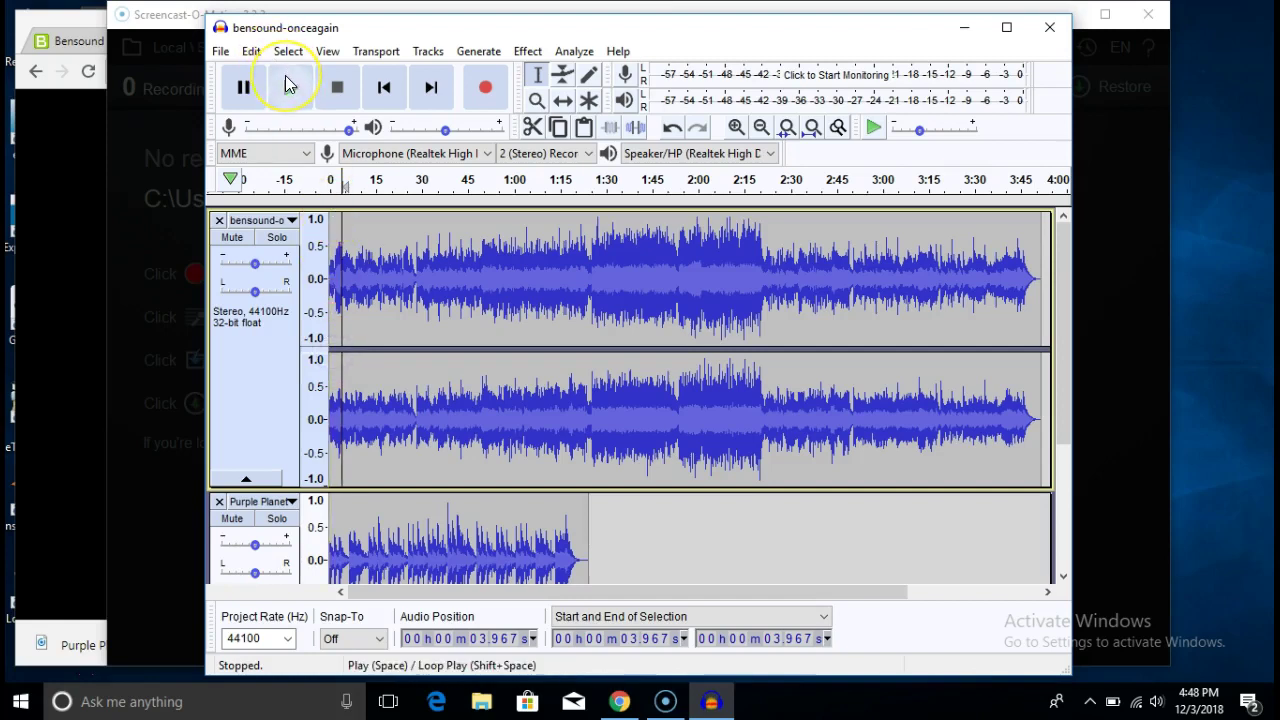
pyautogui.click(289, 85)
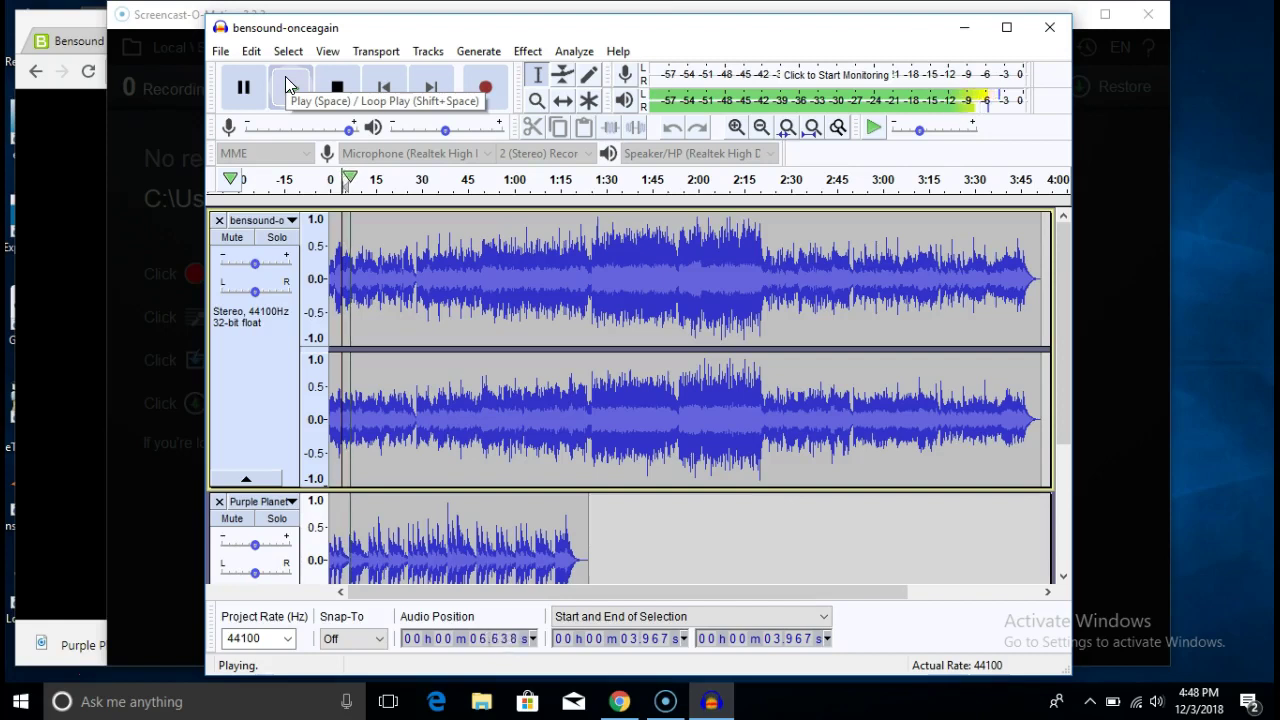
pyautogui.press('shift')
pyautogui.click(287, 88)
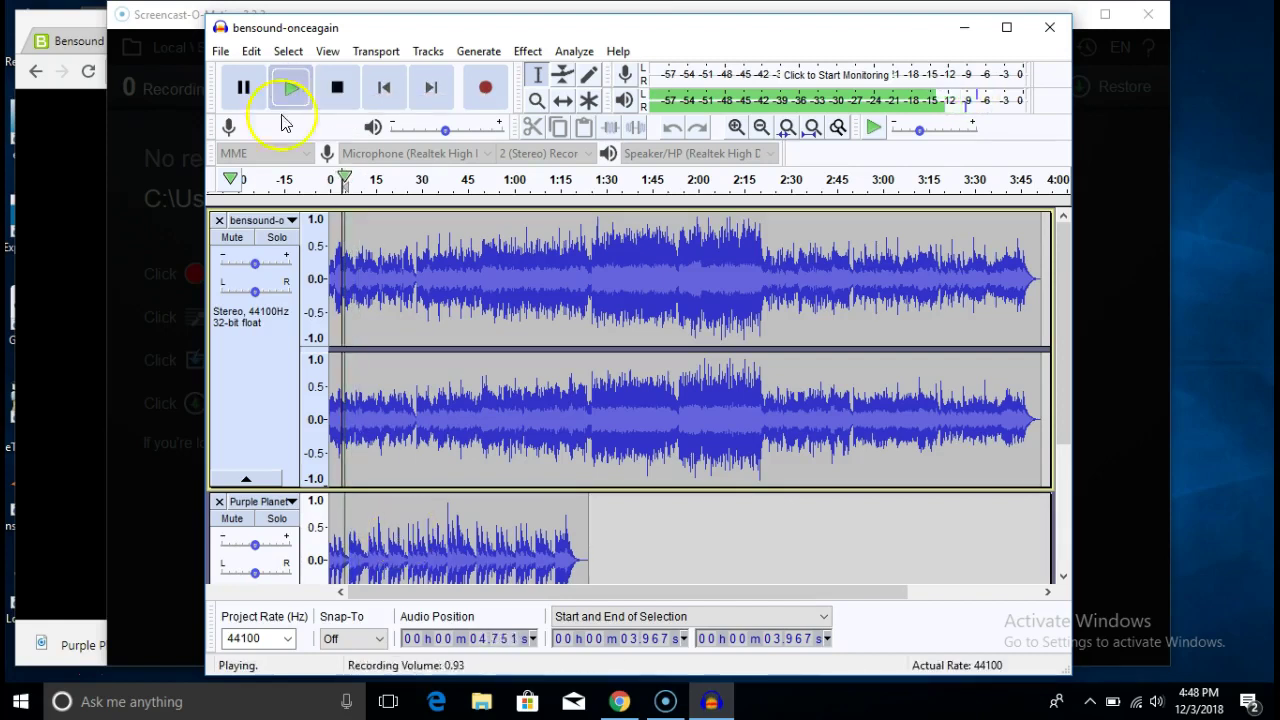
pyautogui.click(248, 88)
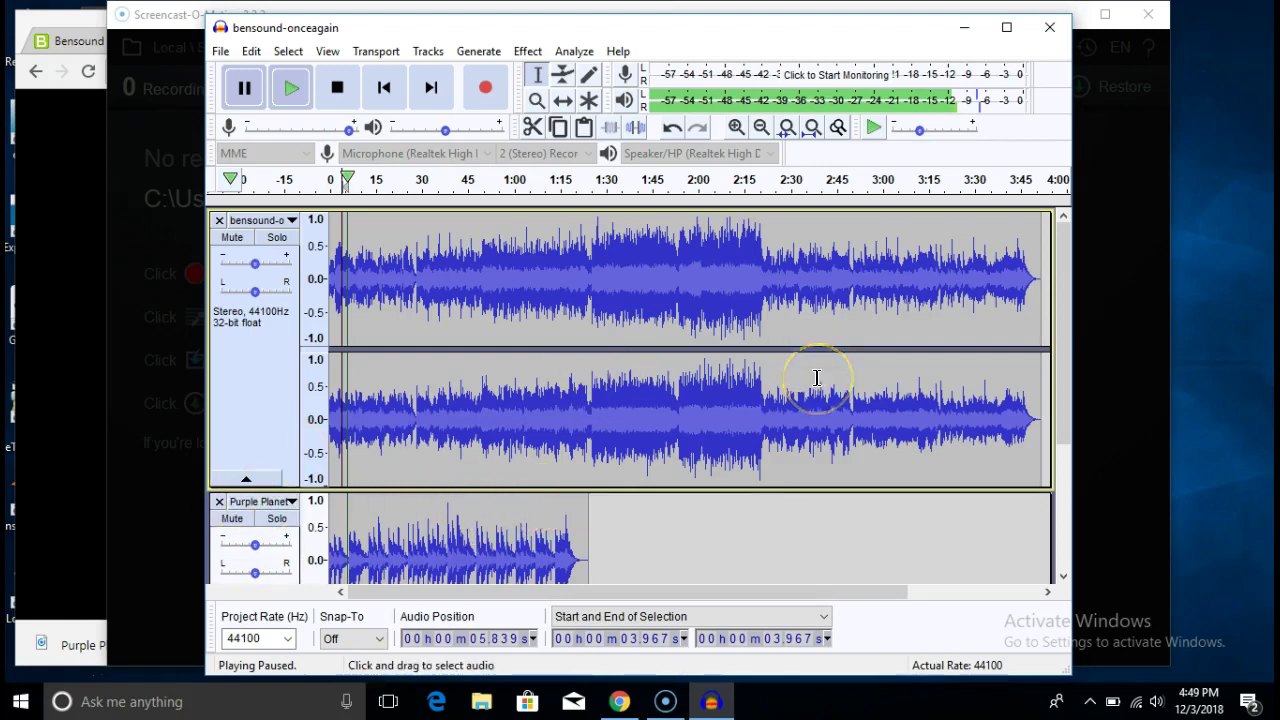
pyautogui.scroll(-3, 816, 378)
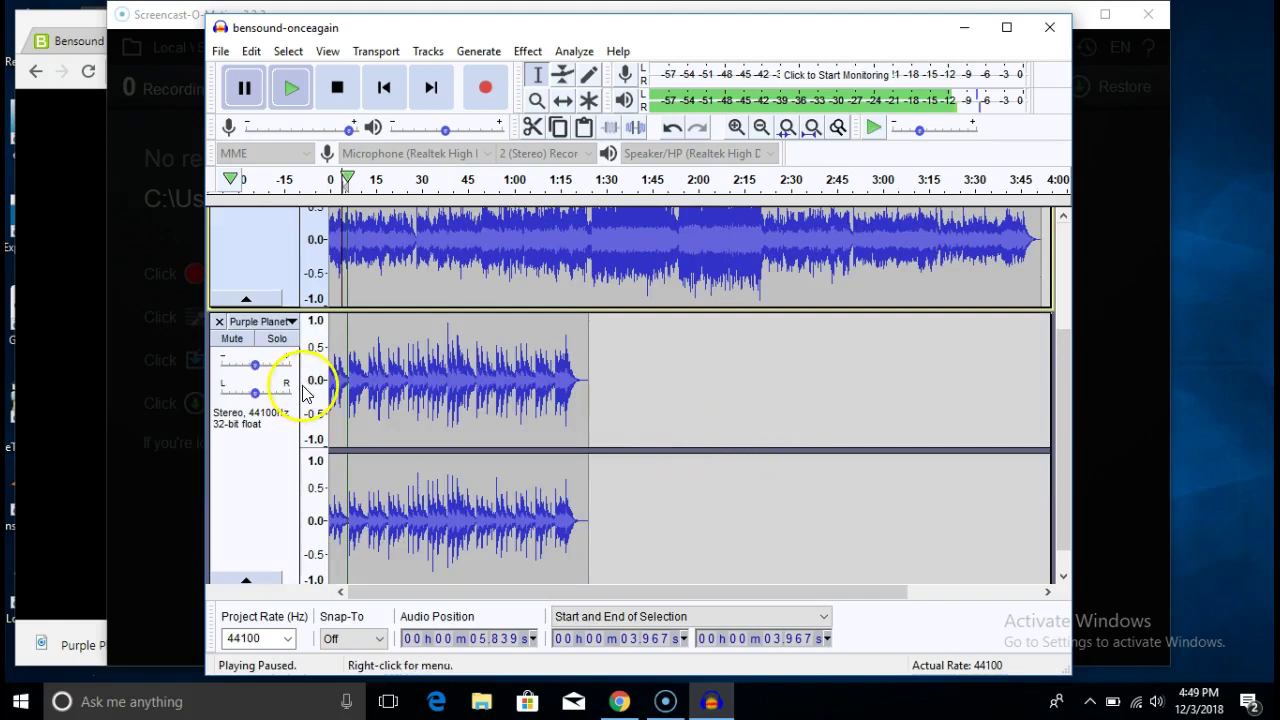
pyautogui.moveTo(381, 394); pyautogui.dragTo(347, 380)
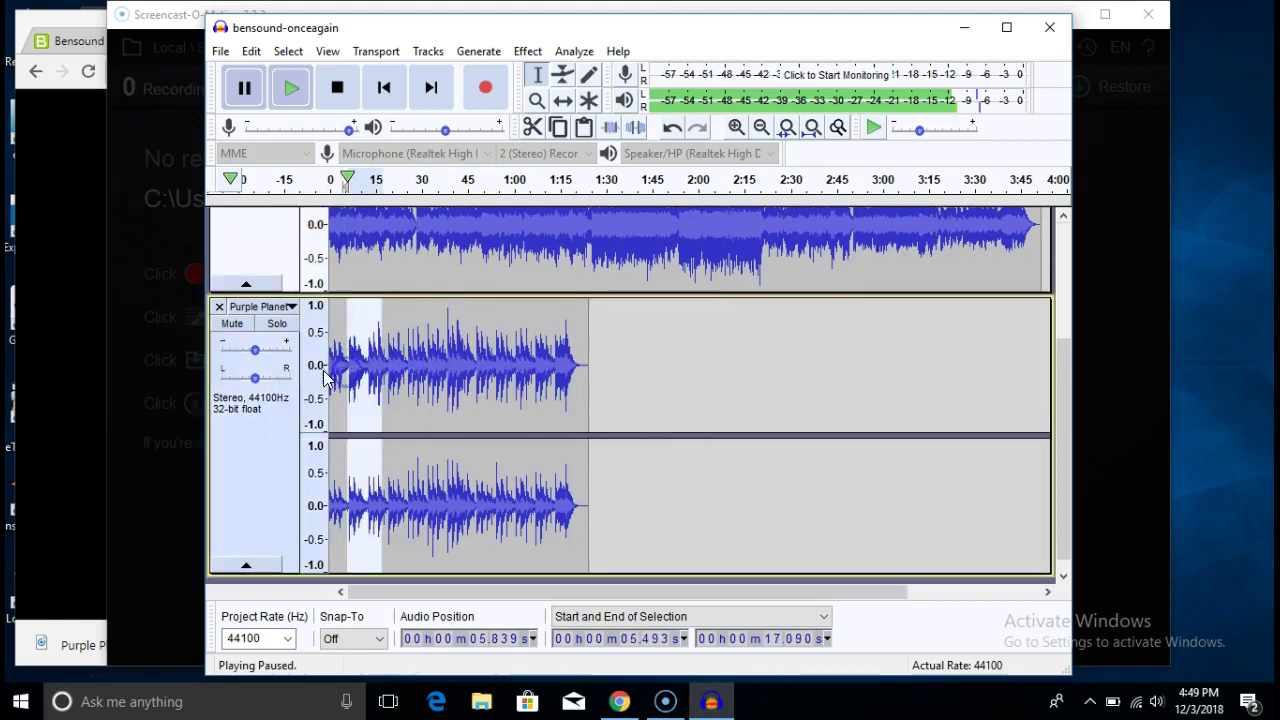
pyautogui.click(238, 307)
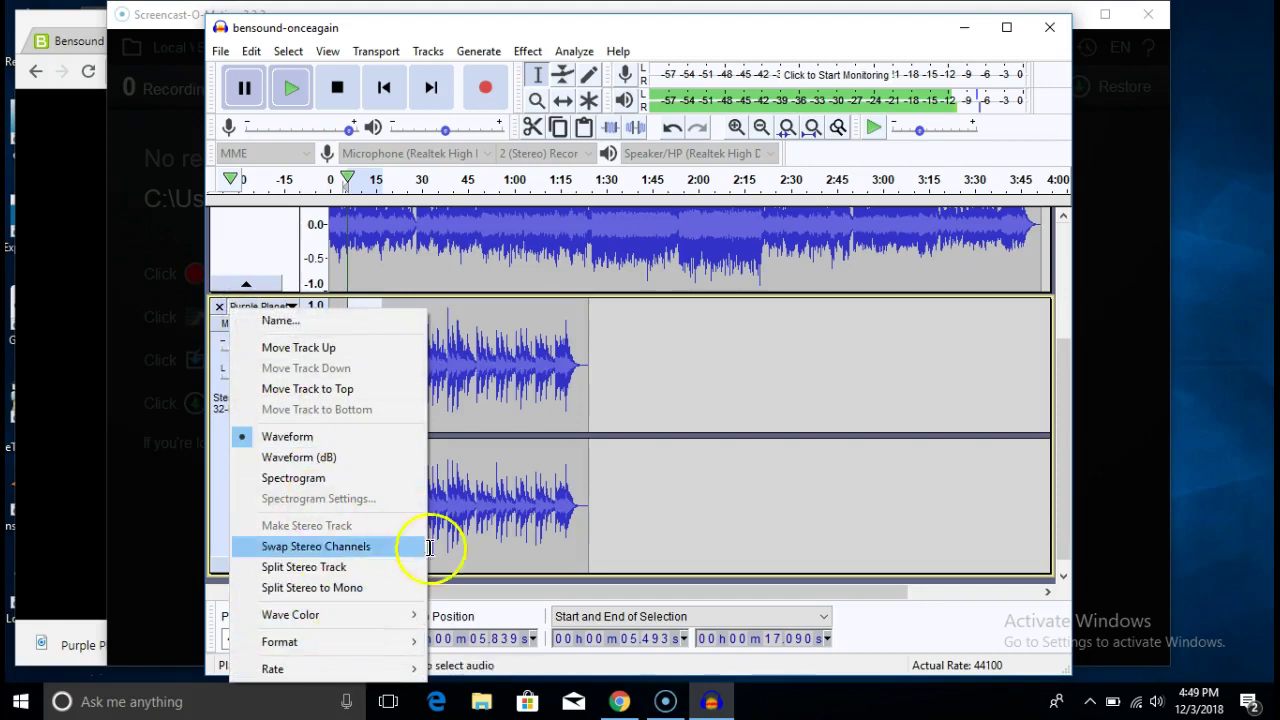
pyautogui.click(719, 494)
# Step: Cut the whole Purple Planet clip from its track and paste it directly after the end of the bensound-onceagain clip
pyautogui.click(332, 378)
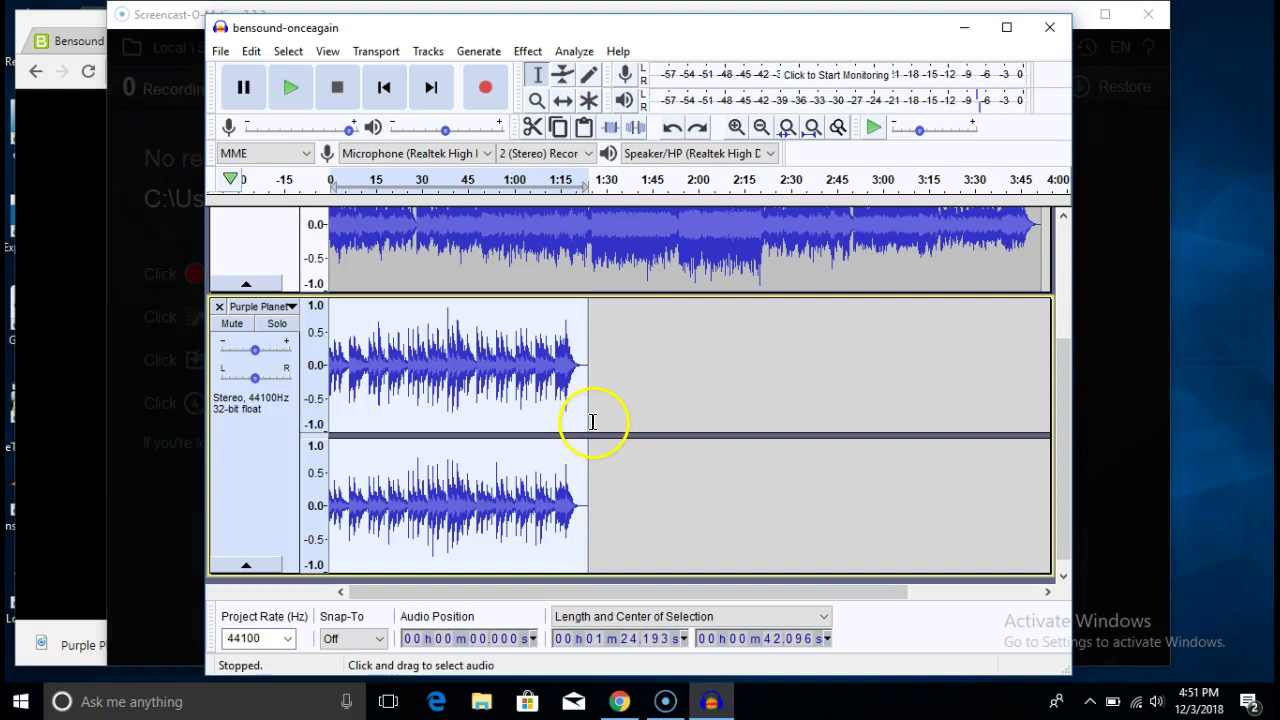
pyautogui.moveTo(592, 421); pyautogui.dragTo(345, 362)
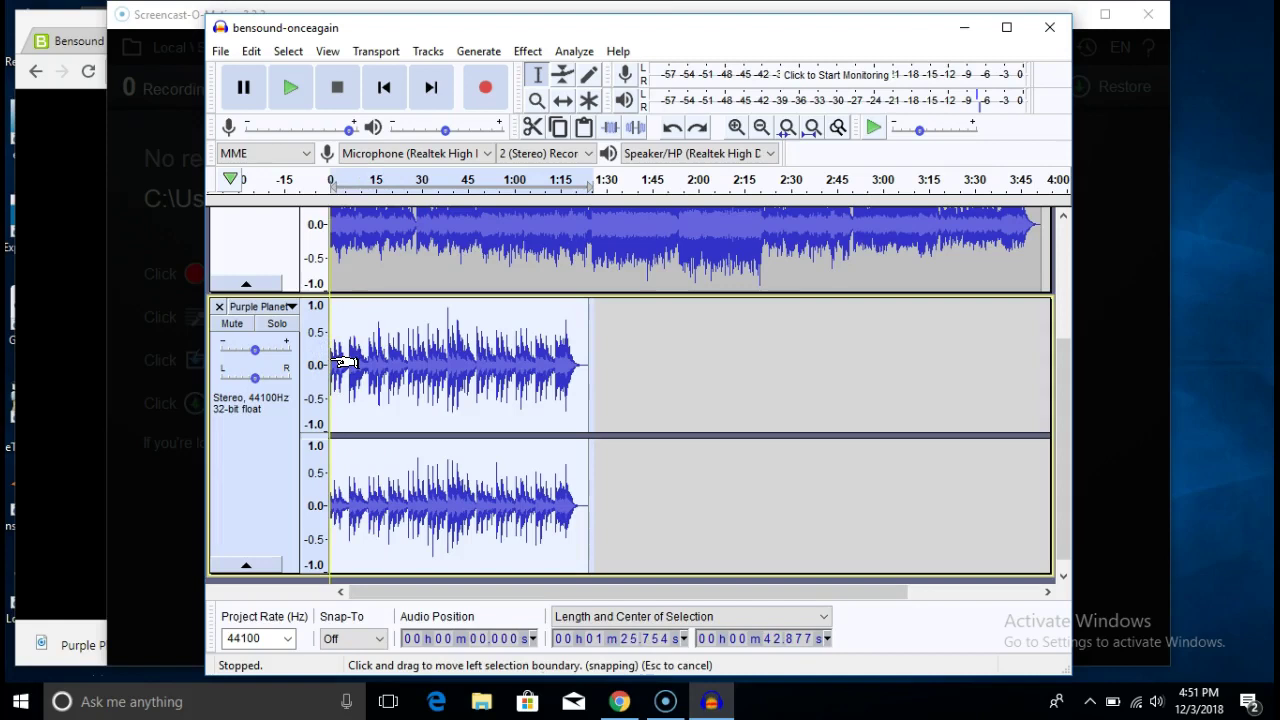
pyautogui.press('Delete')
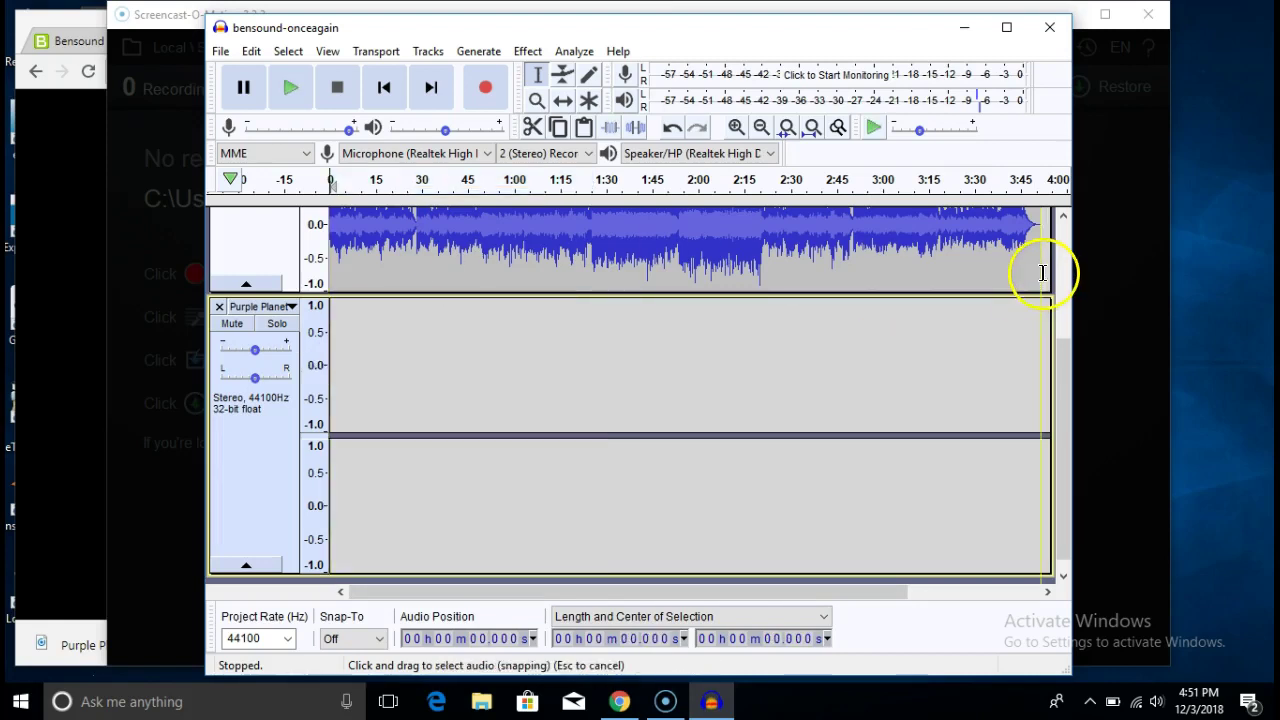
pyautogui.click(1042, 272)
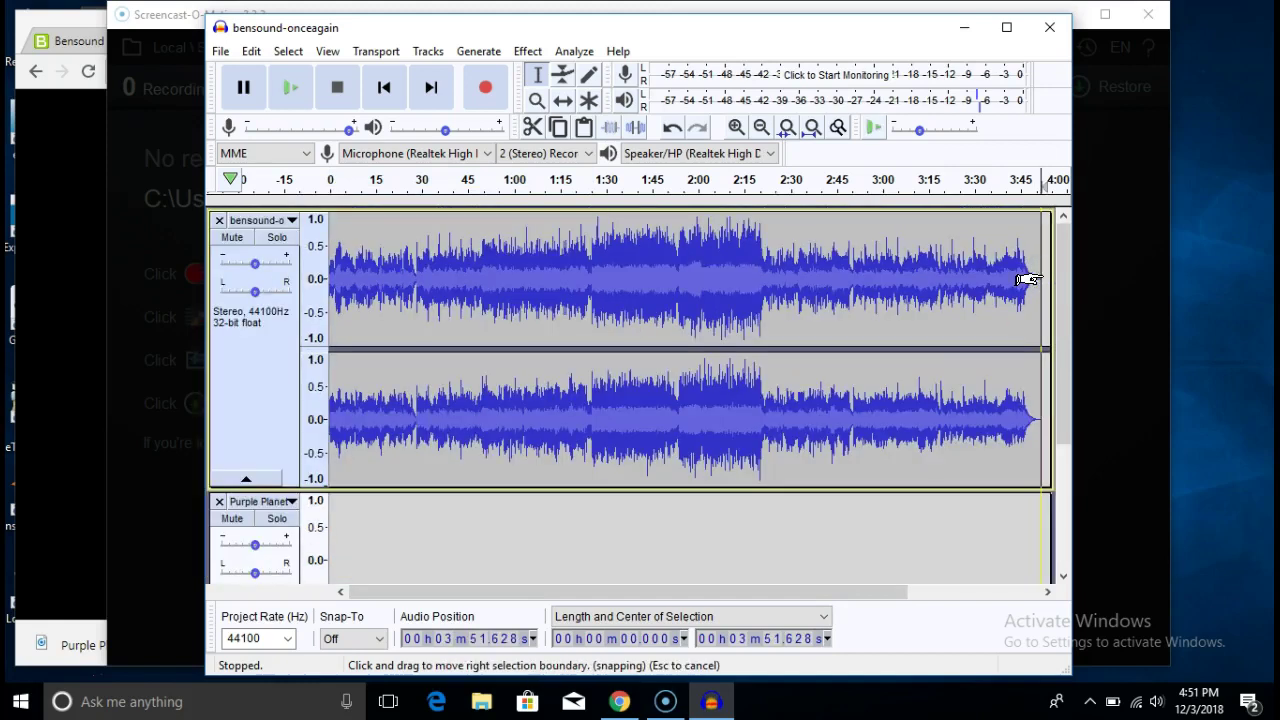
pyautogui.hotkey('ctrl', 'v')
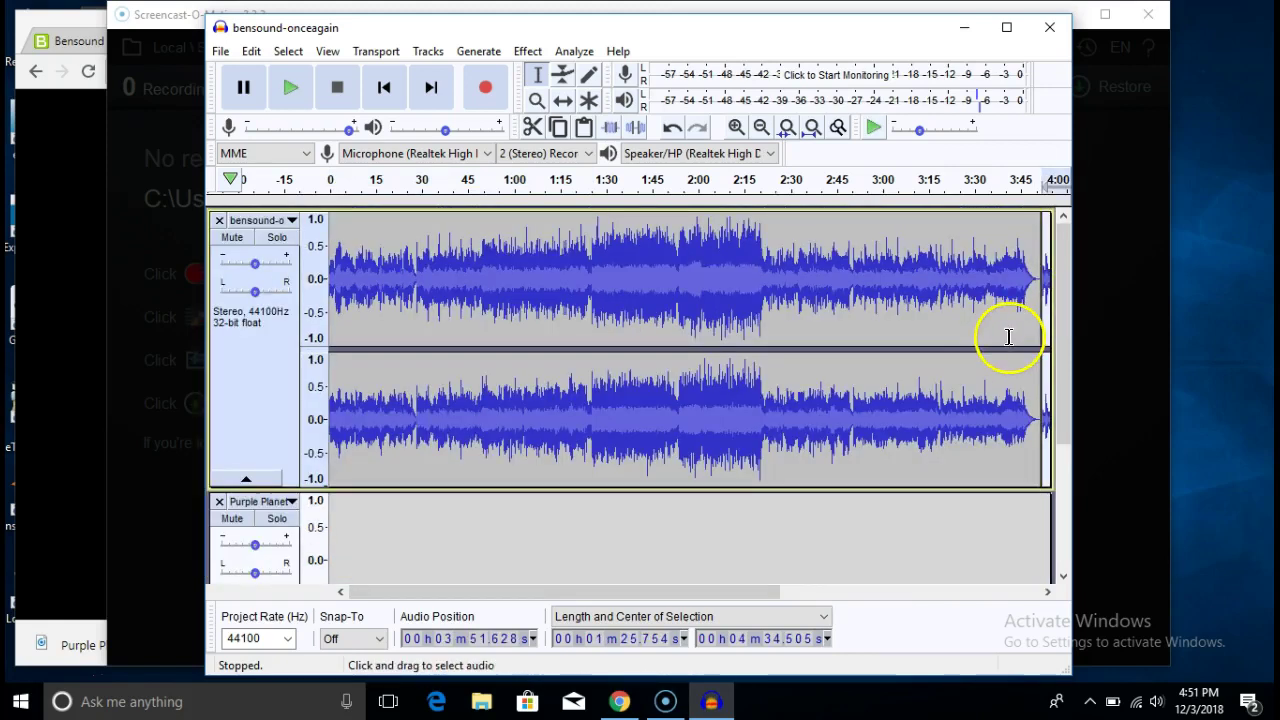
# Step: Play the combined track from about 3:30 across the join between the two songs and pause the playback
pyautogui.click(975, 332)
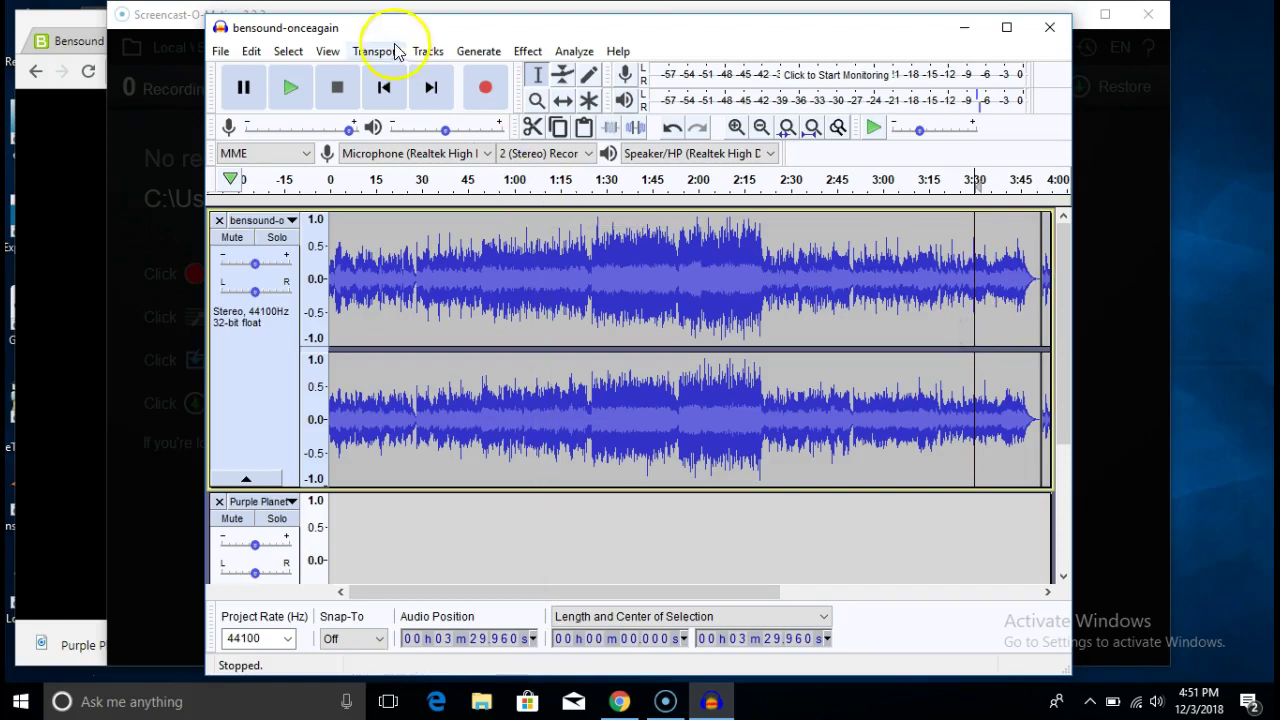
pyautogui.click(290, 86)
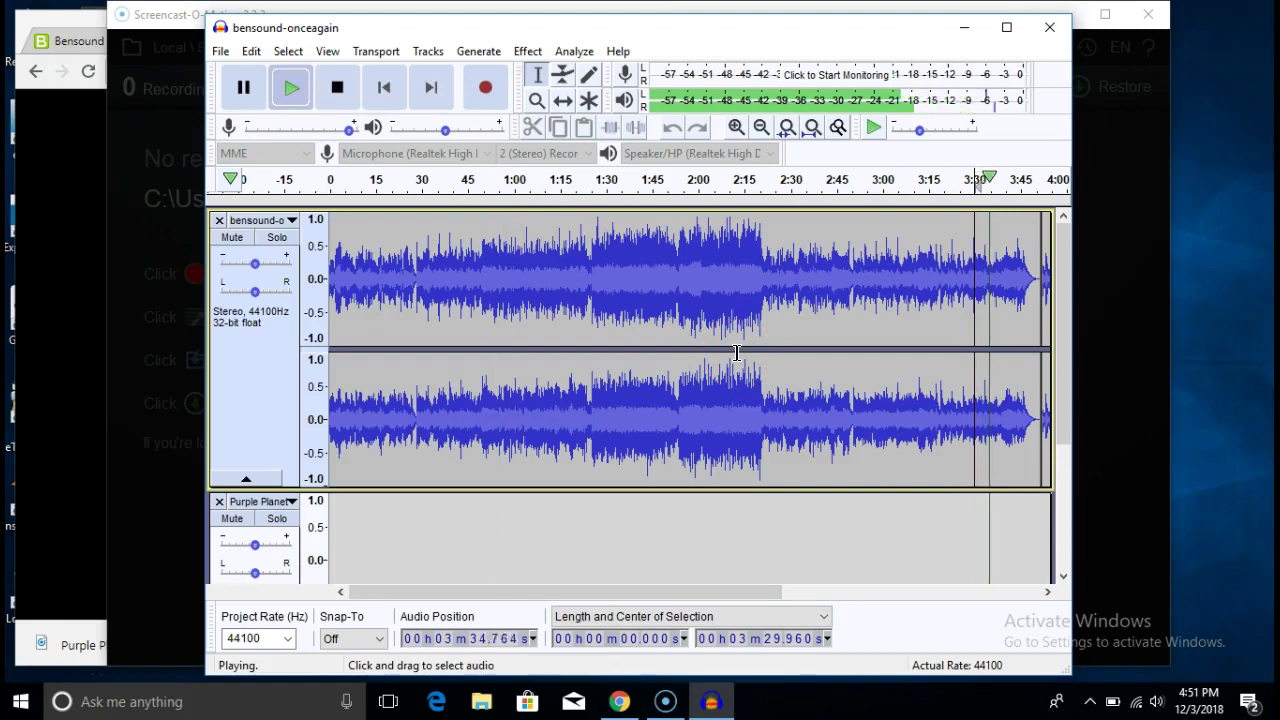
pyautogui.doubleClick(1021, 231)
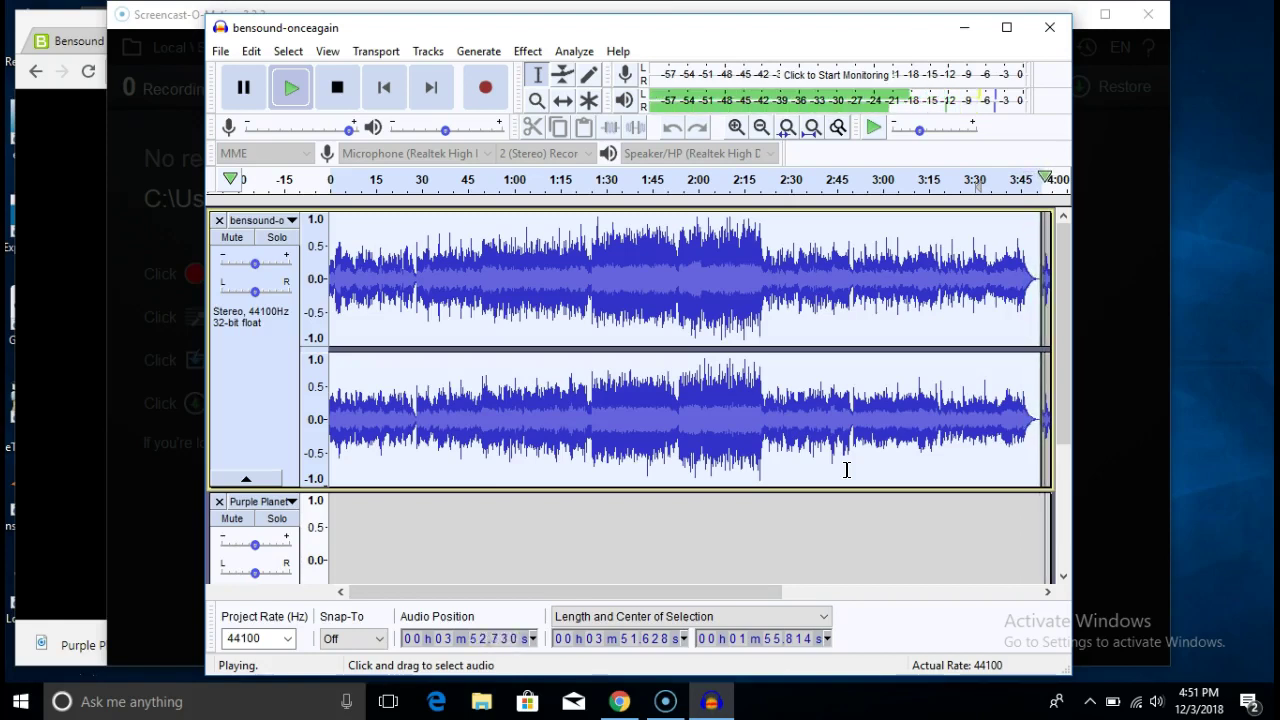
pyautogui.click(595, 303)
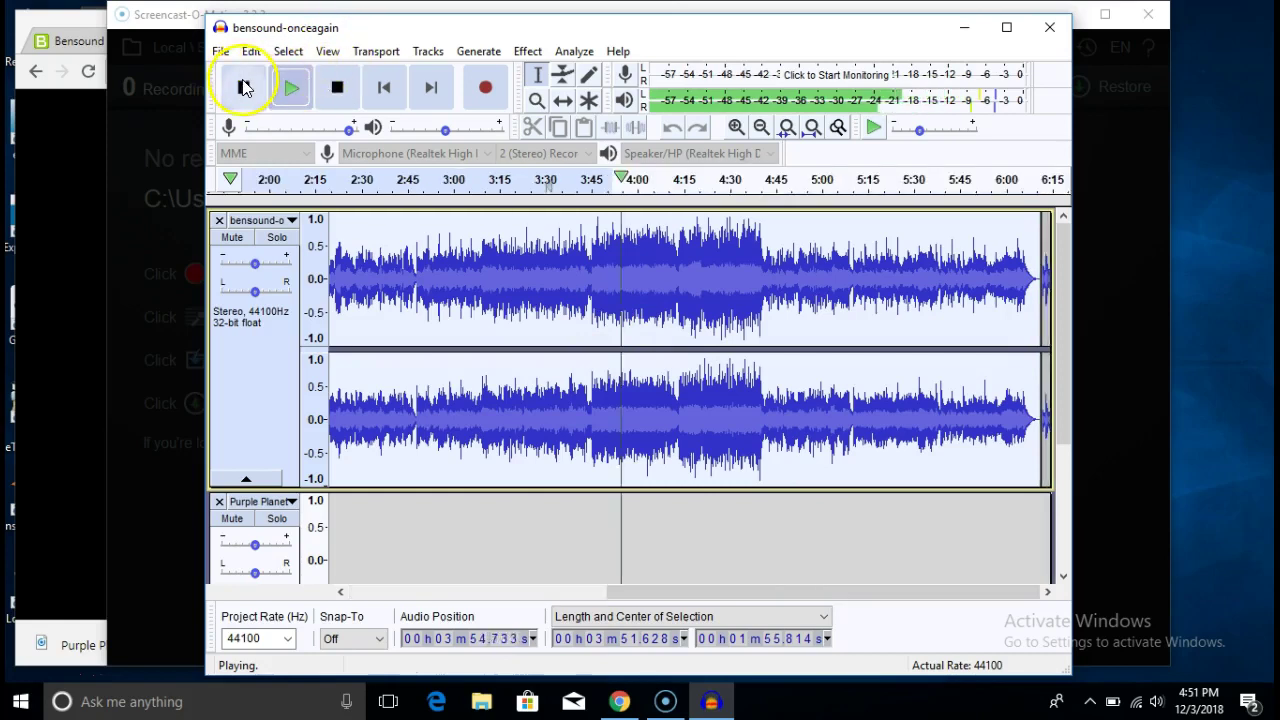
pyautogui.click(238, 87)
pyautogui.click(246, 88)
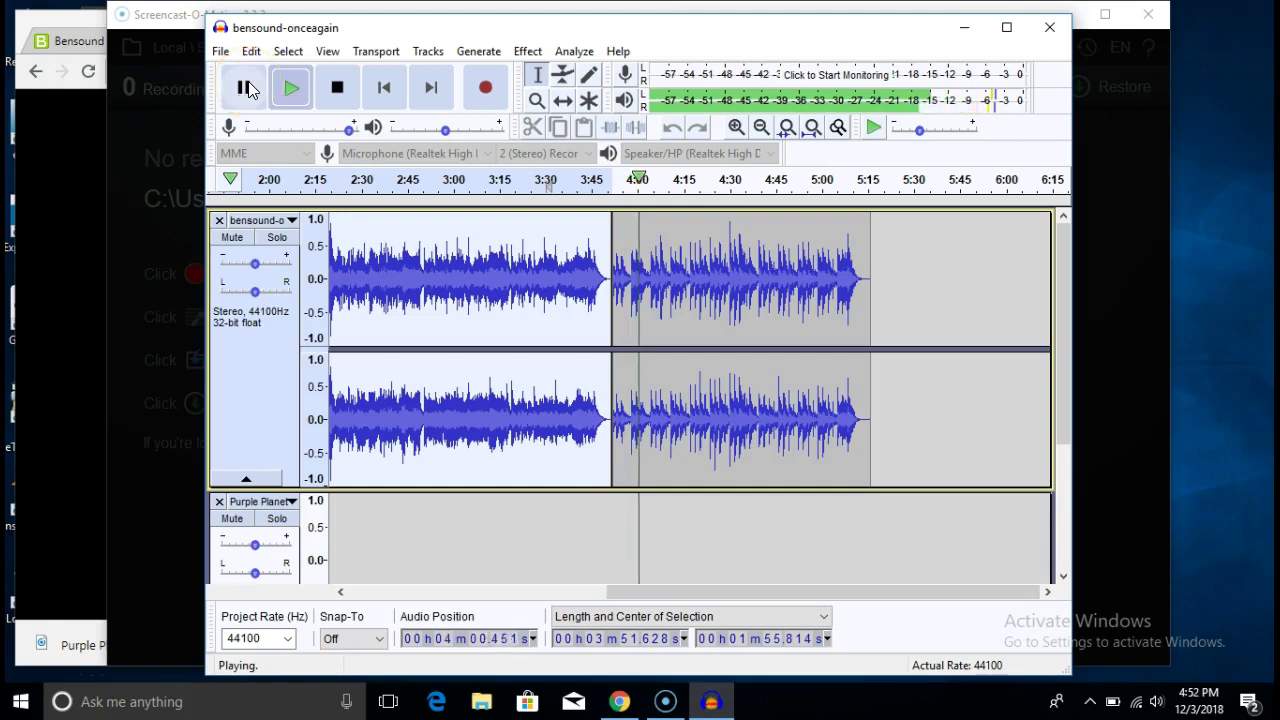
pyautogui.click(245, 88)
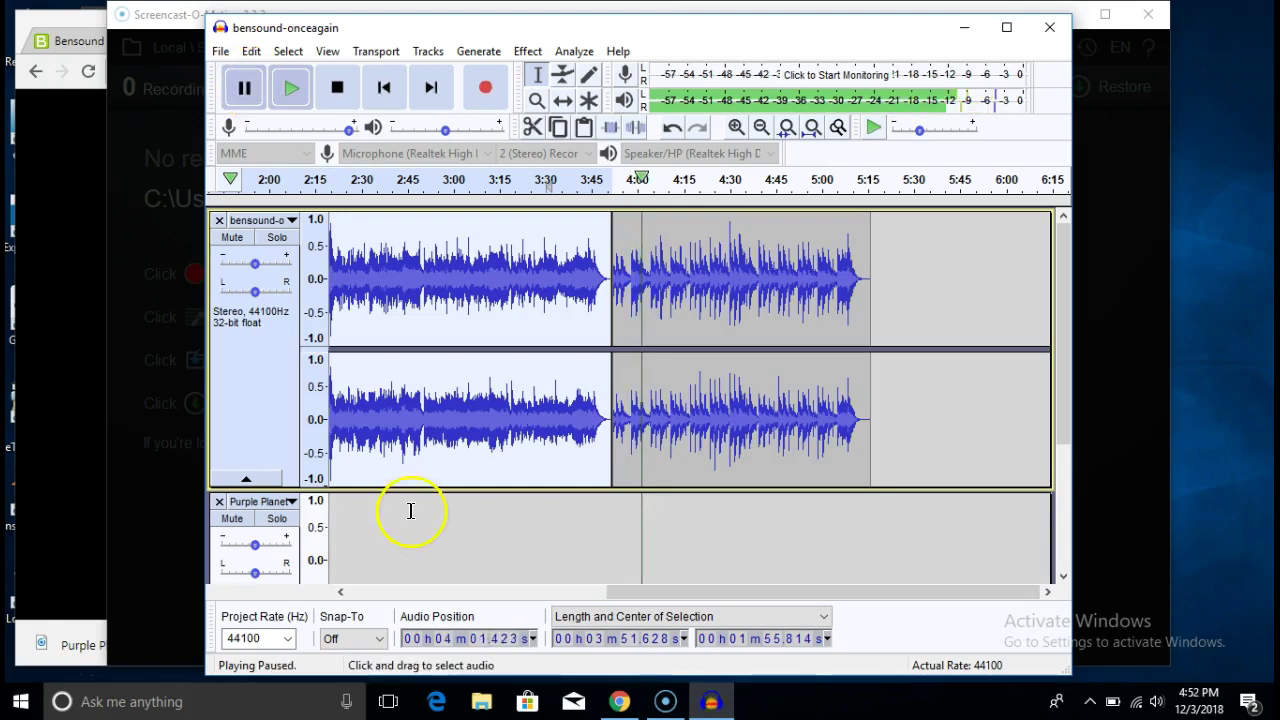
# Step: Remove the emptied Purple Planet track and add a new mono track to the project
pyautogui.scroll(-3, 393, 516)
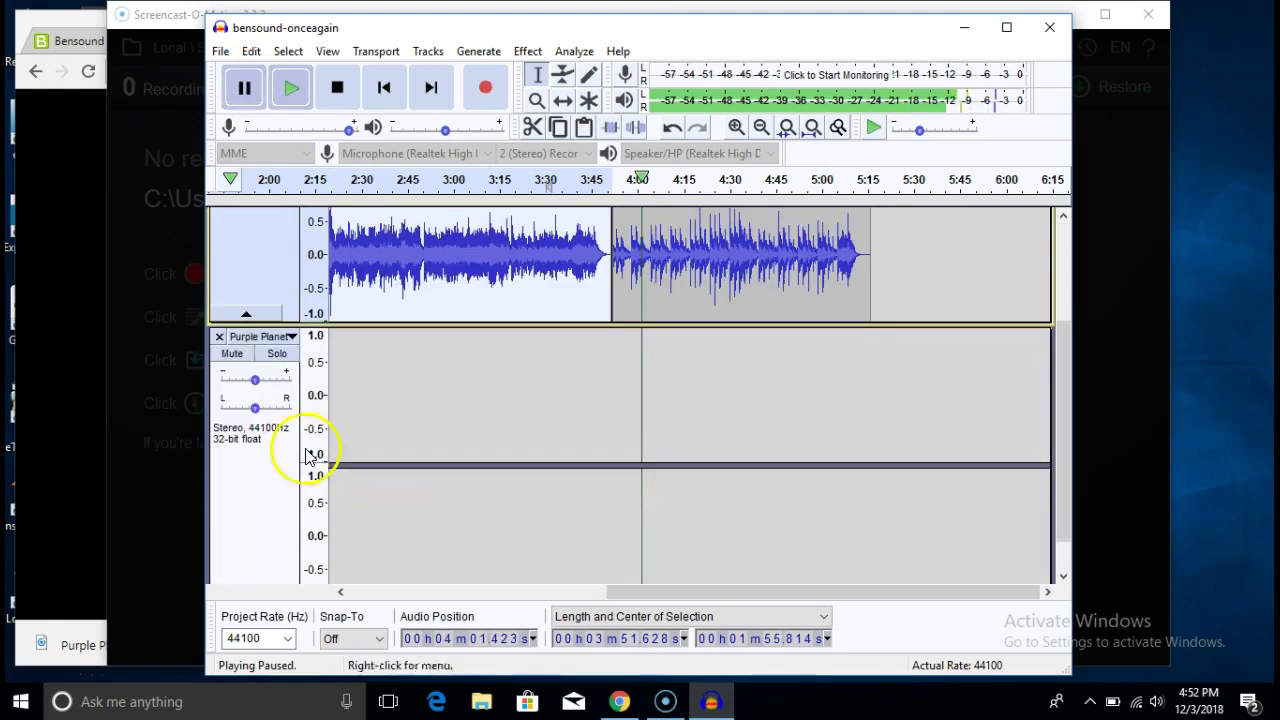
pyautogui.click(219, 337)
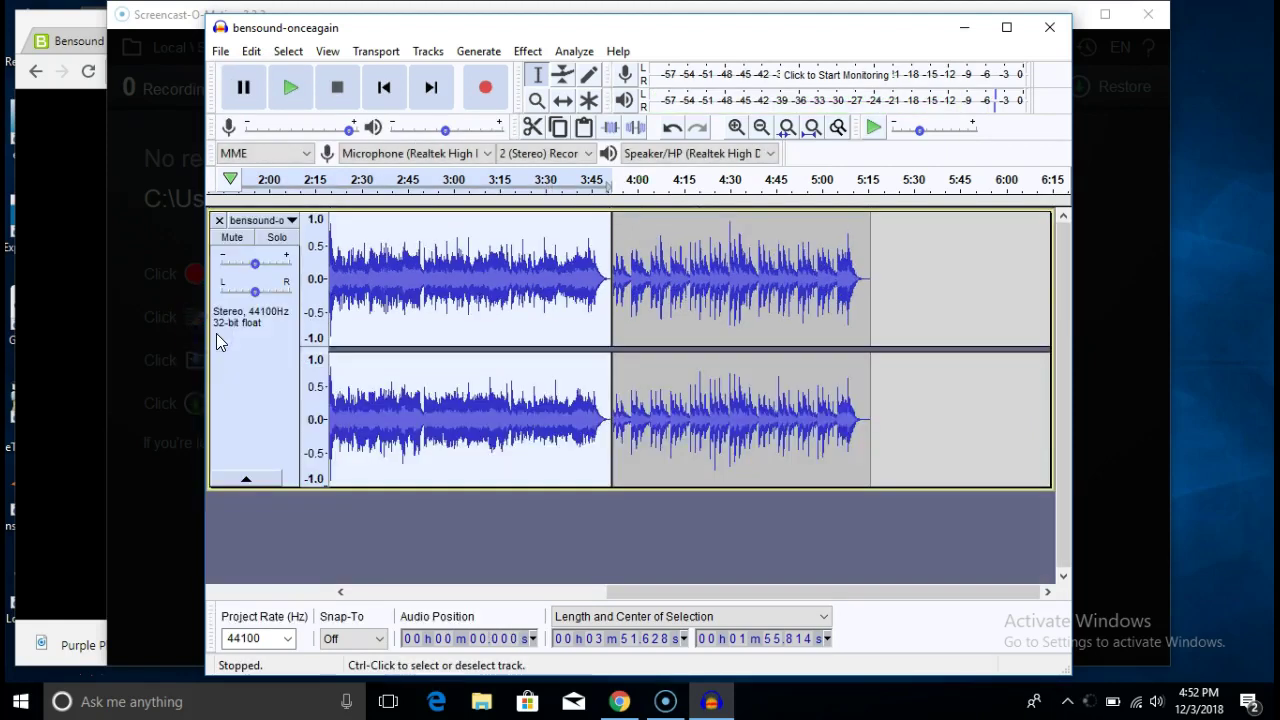
pyautogui.click(222, 52)
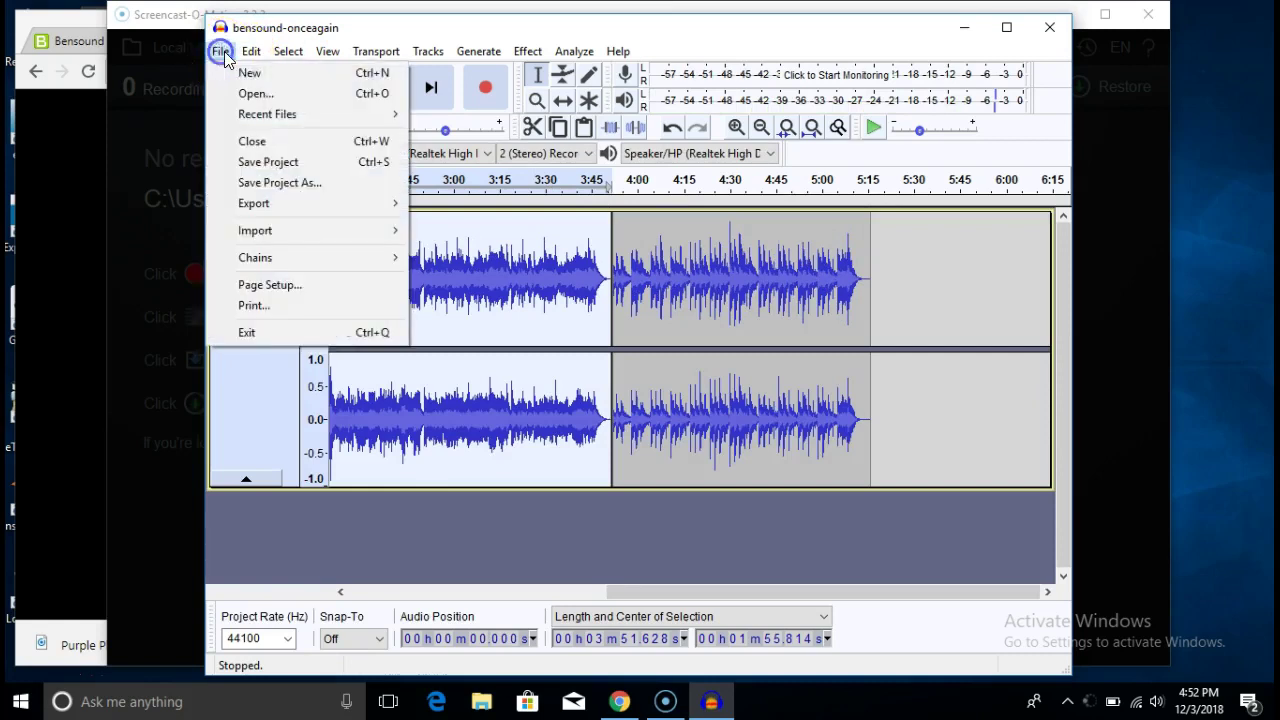
pyautogui.click(250, 54)
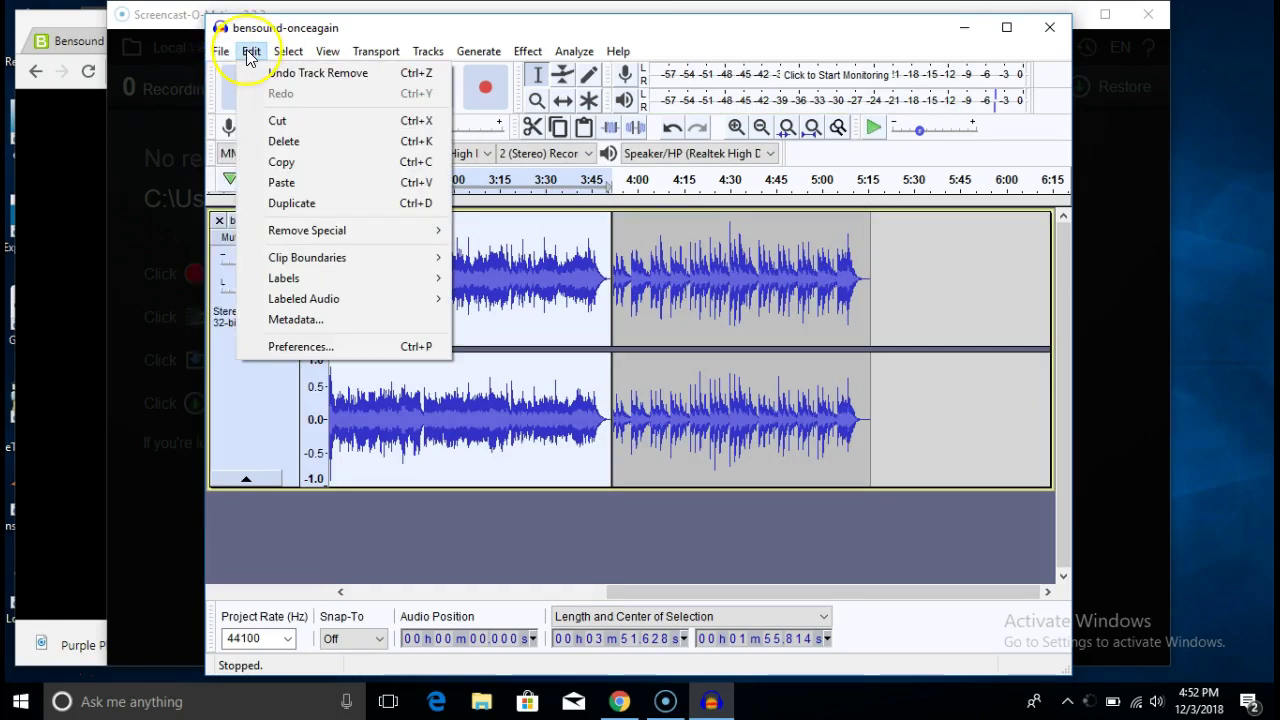
pyautogui.click(288, 51)
pyautogui.click(375, 51)
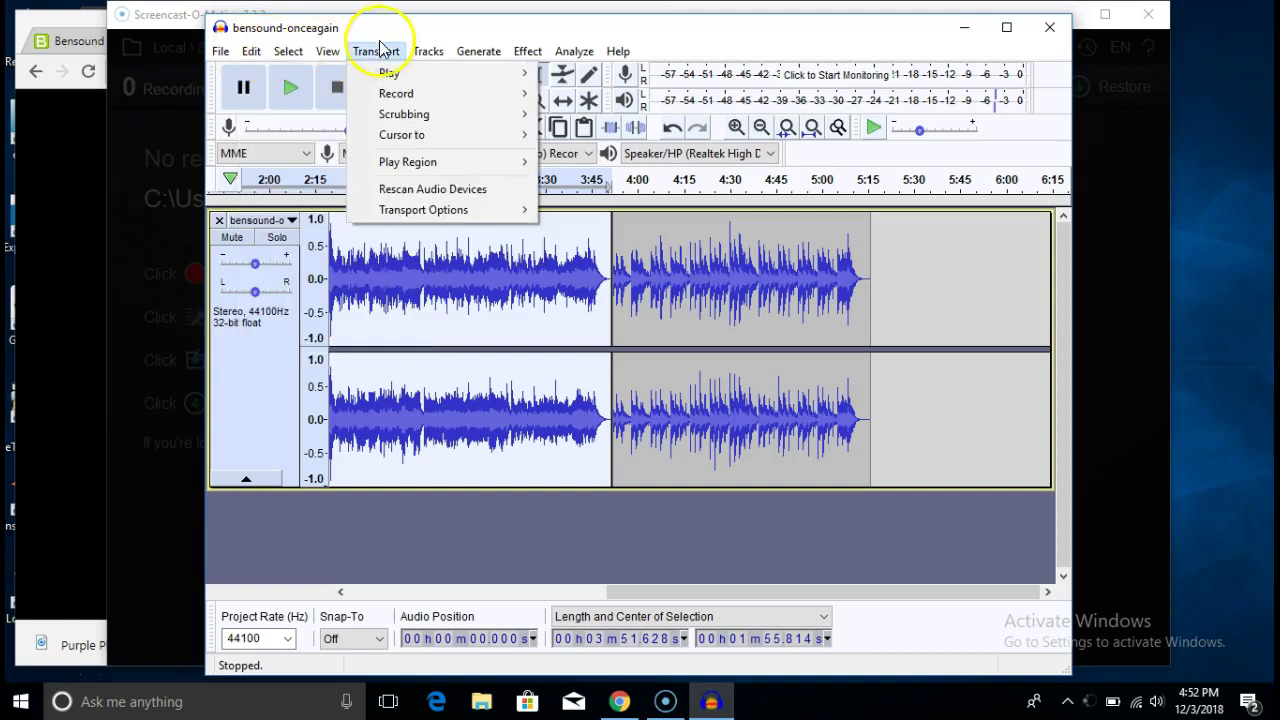
pyautogui.click(428, 52)
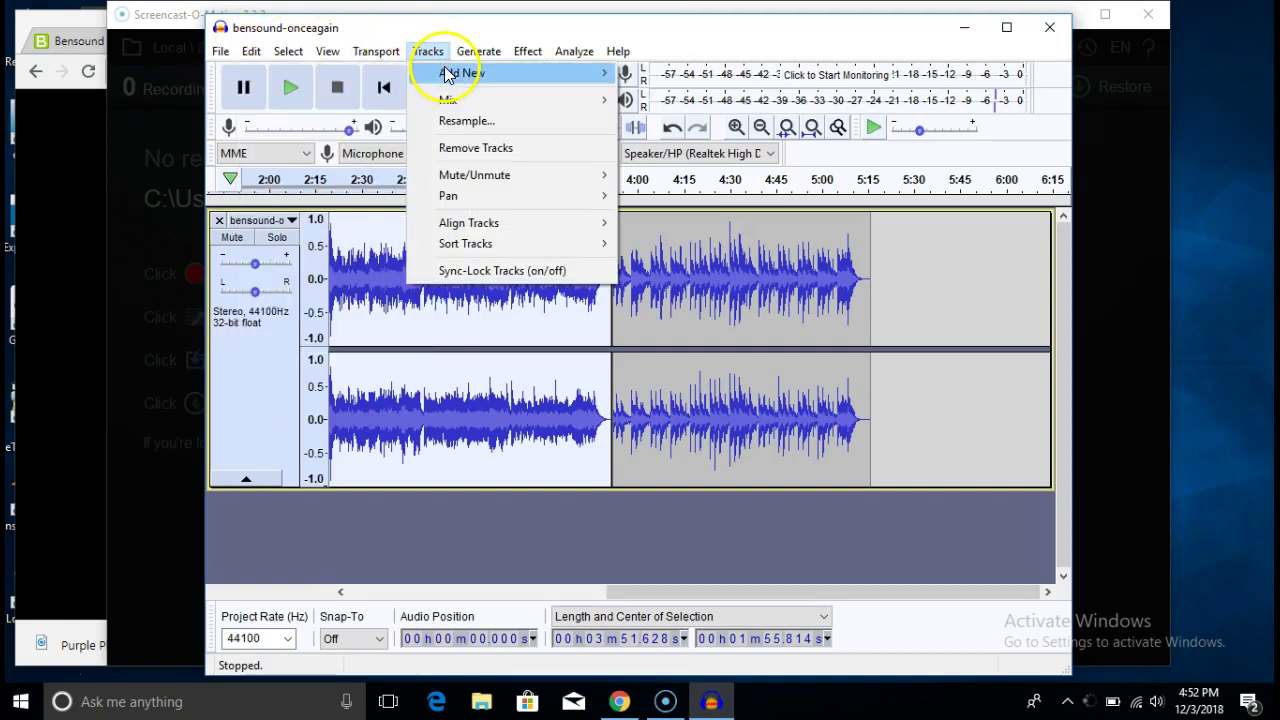
pyautogui.click(447, 74)
pyautogui.click(668, 81)
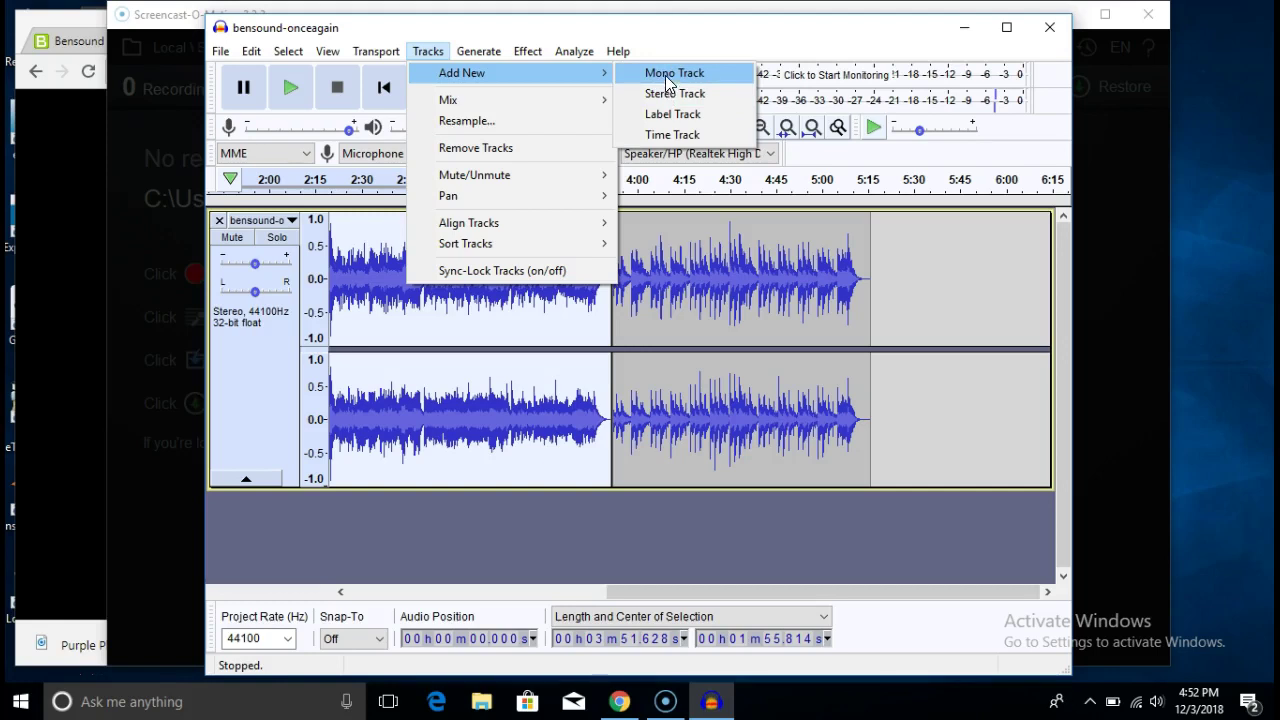
pyautogui.click(665, 78)
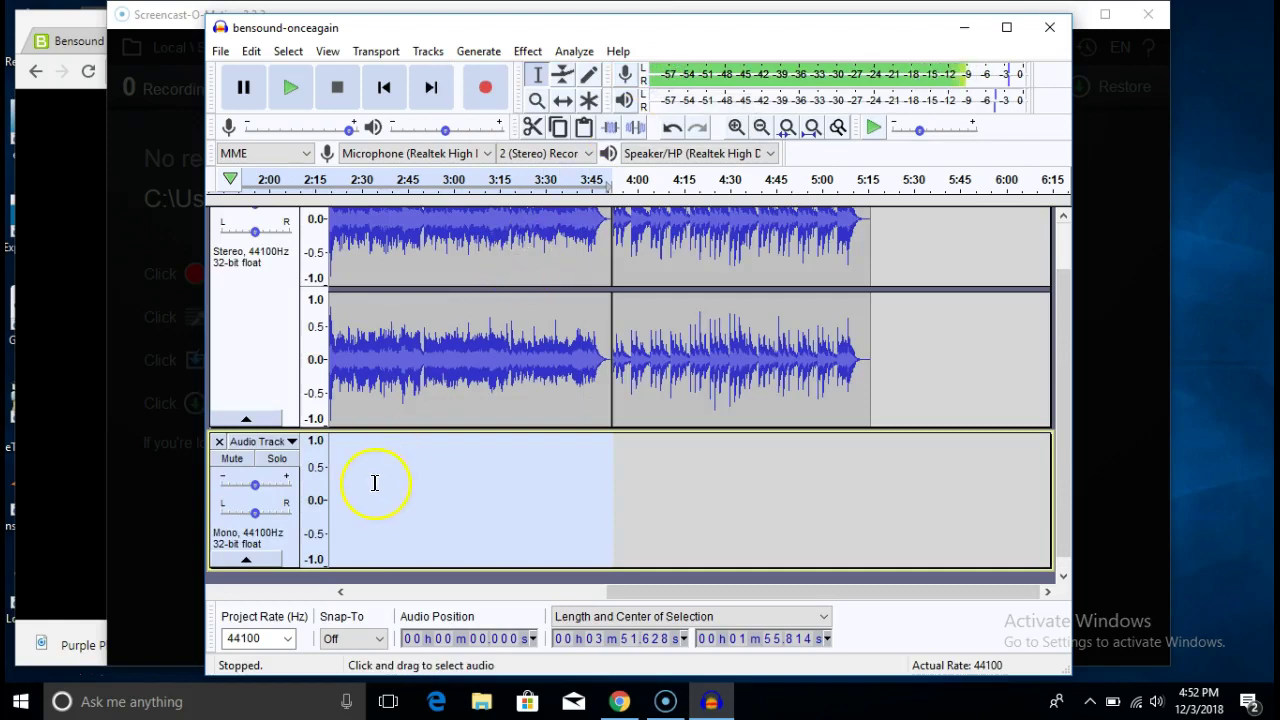
# Step: Pan the new mono track towards the right channel
pyautogui.scroll(-1, 430, 471)
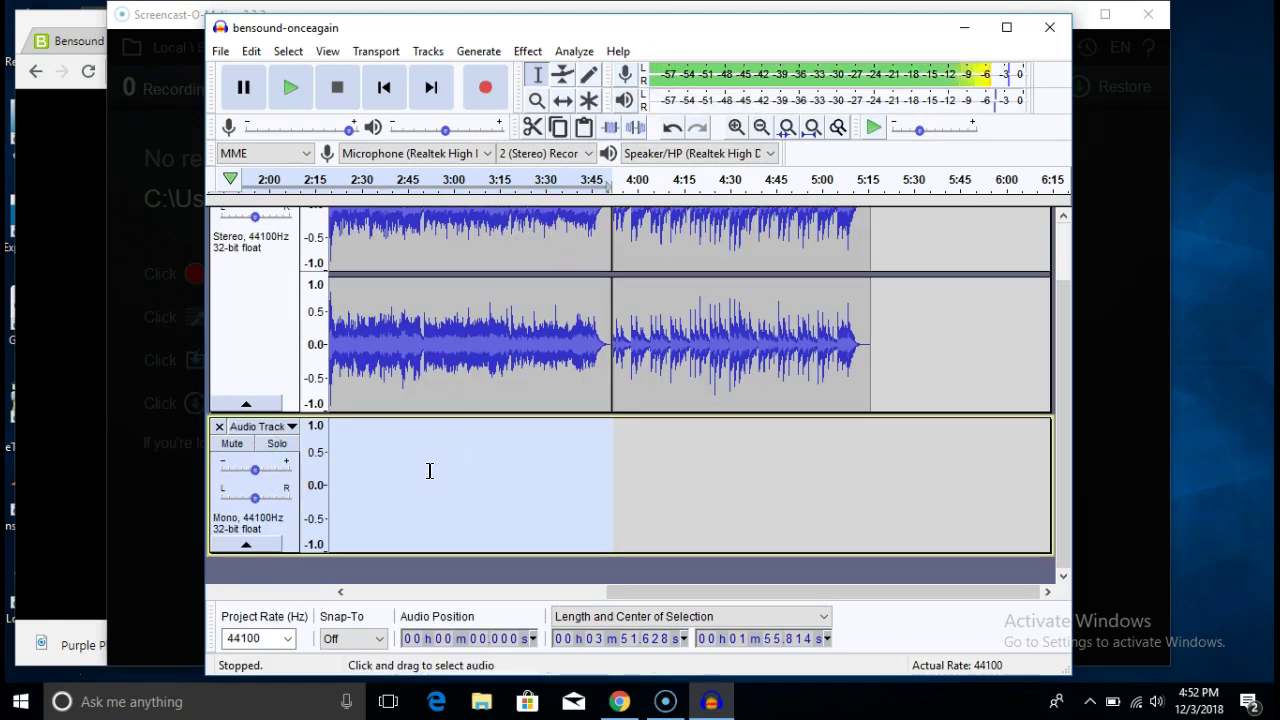
pyautogui.click(284, 497)
pyautogui.click(255, 432)
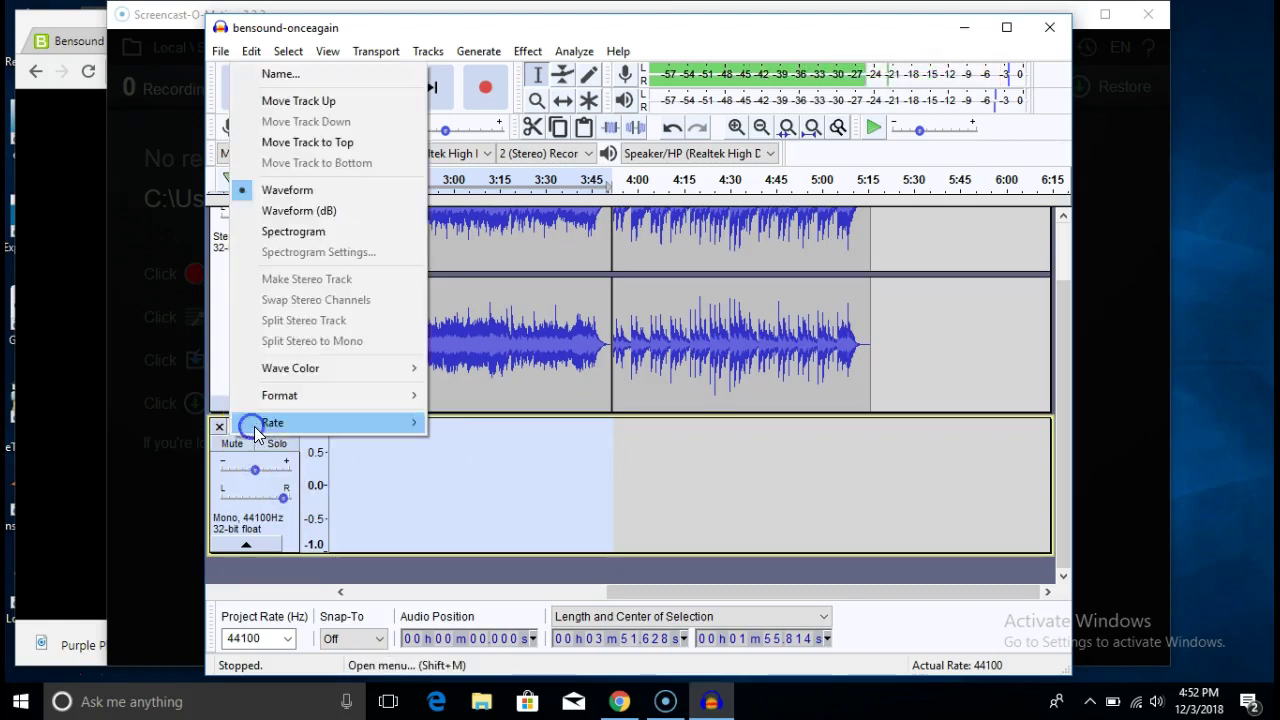
pyautogui.click(383, 515)
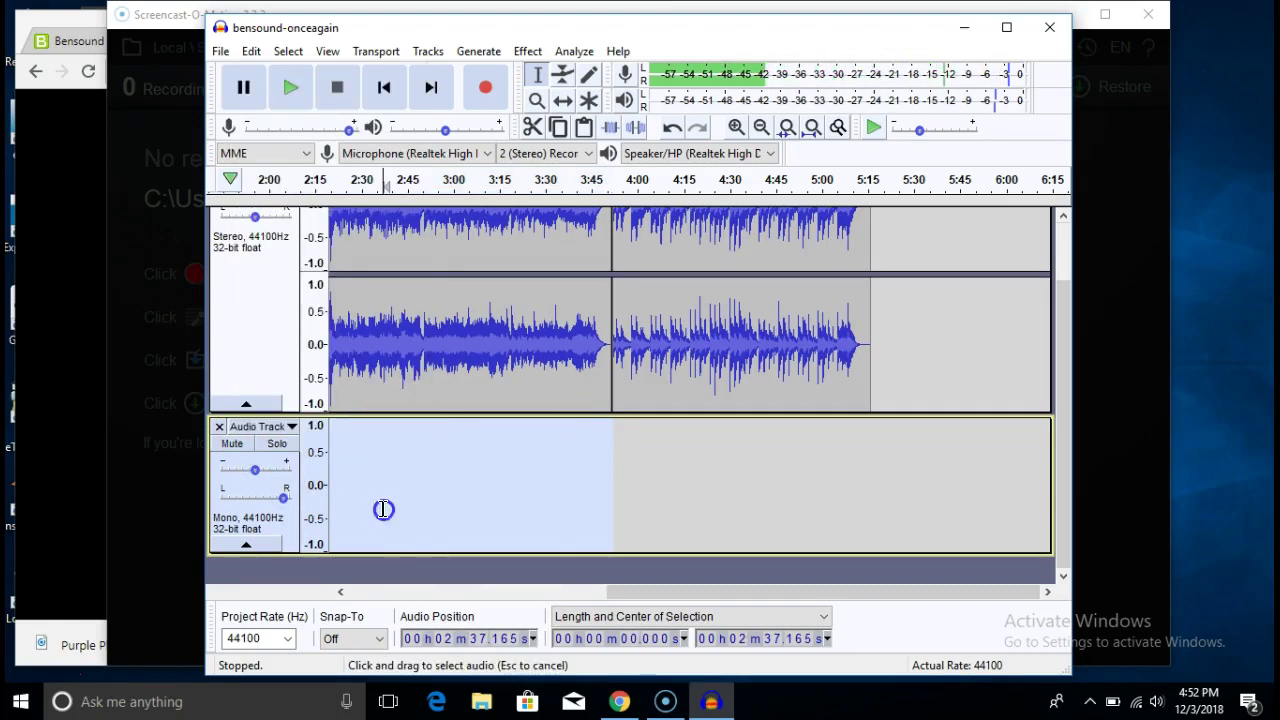
pyautogui.click(383, 515)
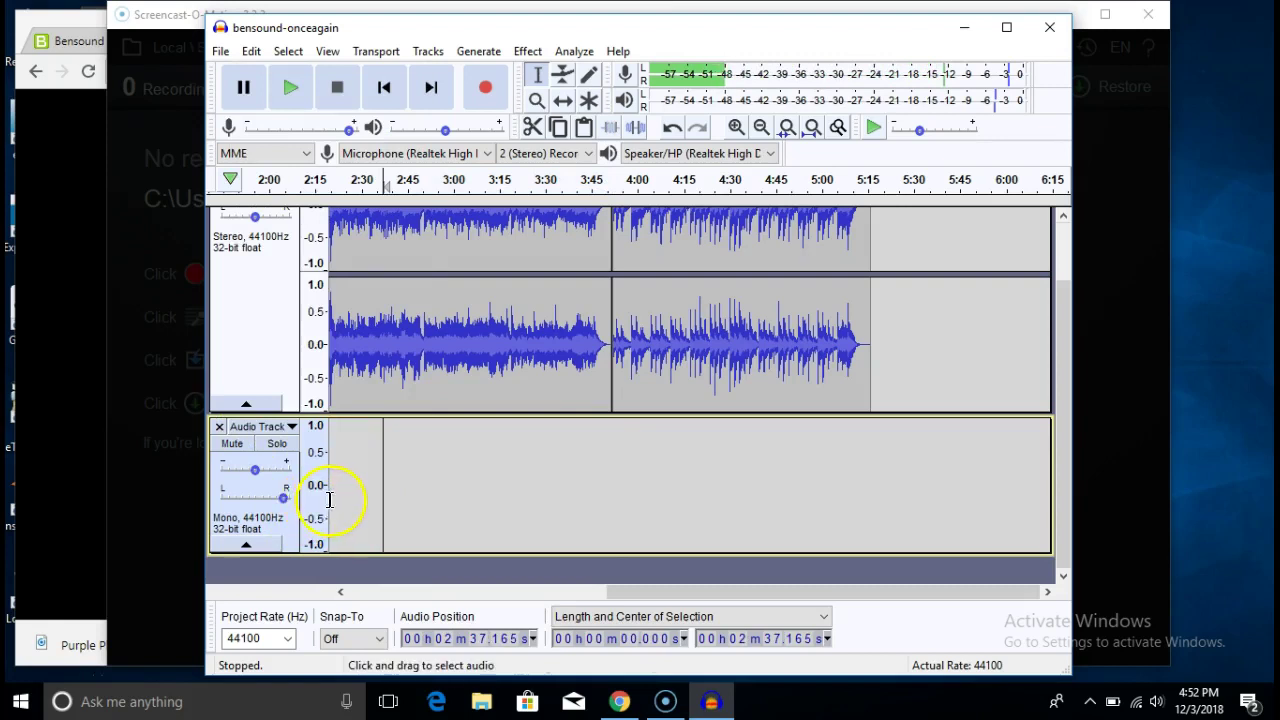
# Step: Record microphone audio onto the mono track from about 2:20.7 while the music plays, and stop the recording
pyautogui.click(332, 499)
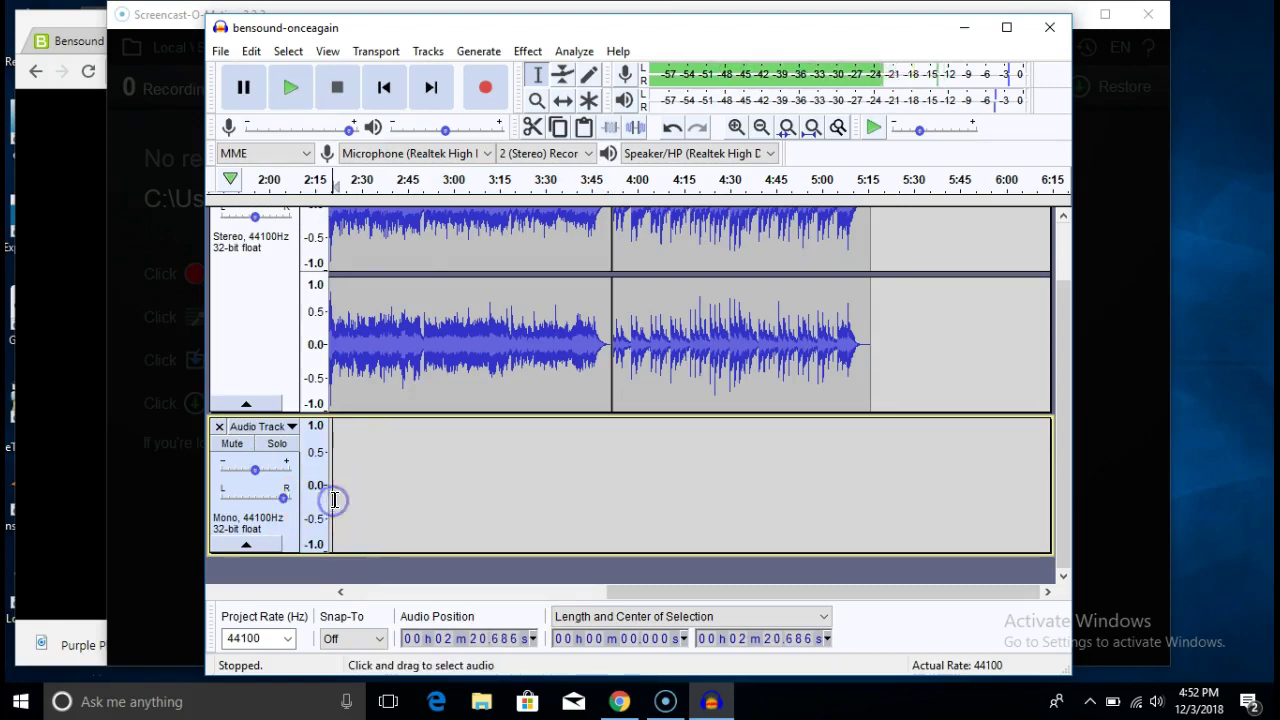
pyautogui.click(489, 85)
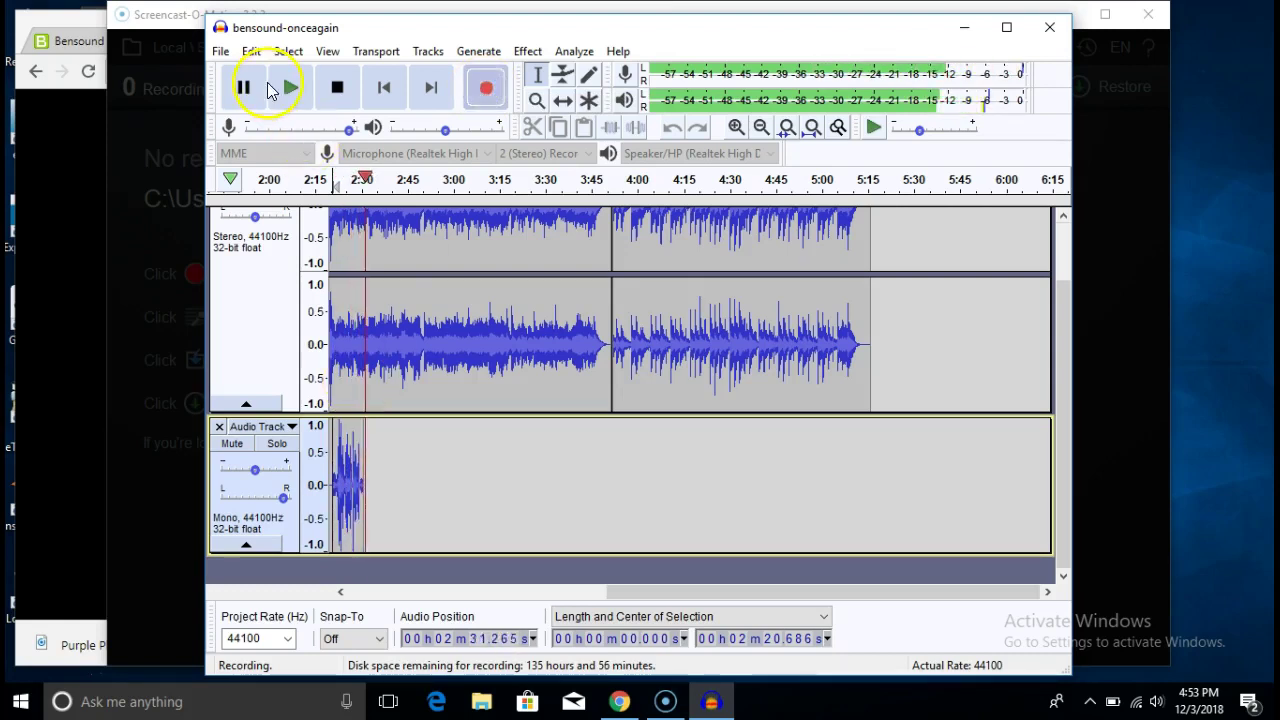
pyautogui.click(345, 88)
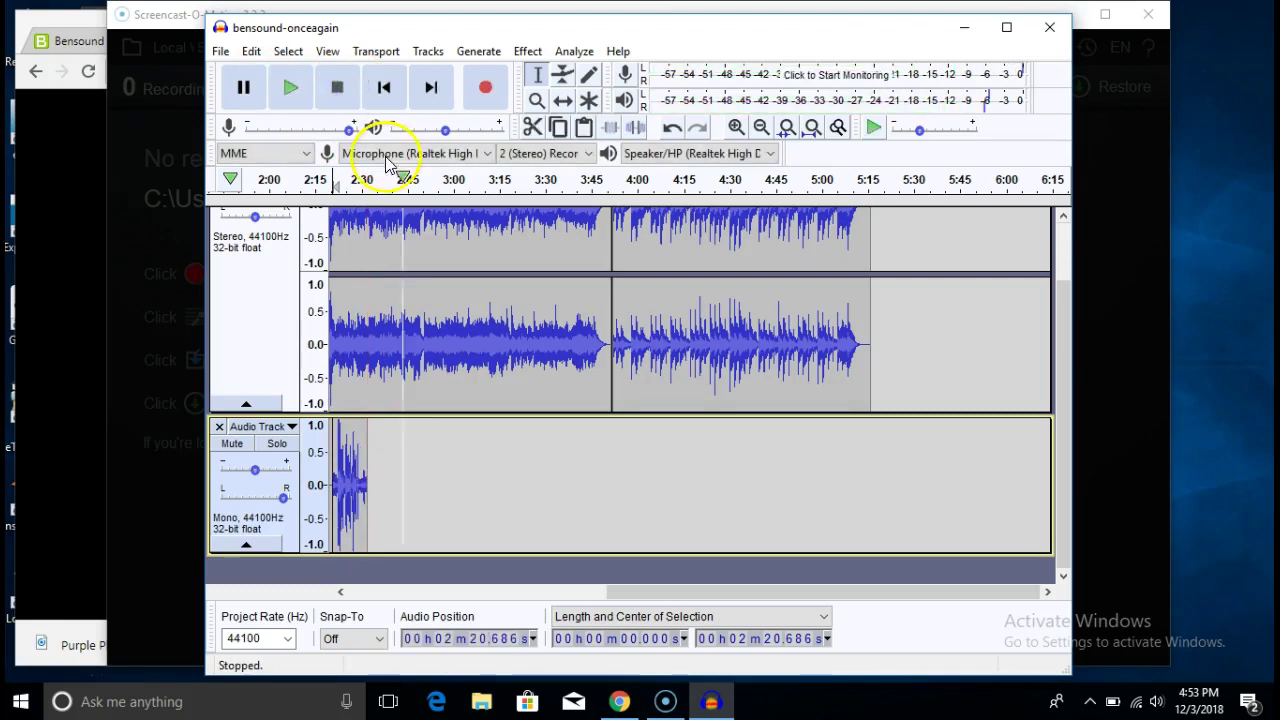
# Step: Solo the mono track to silence the music and record a second microphone clip on it from about 2:50.3
pyautogui.click(424, 477)
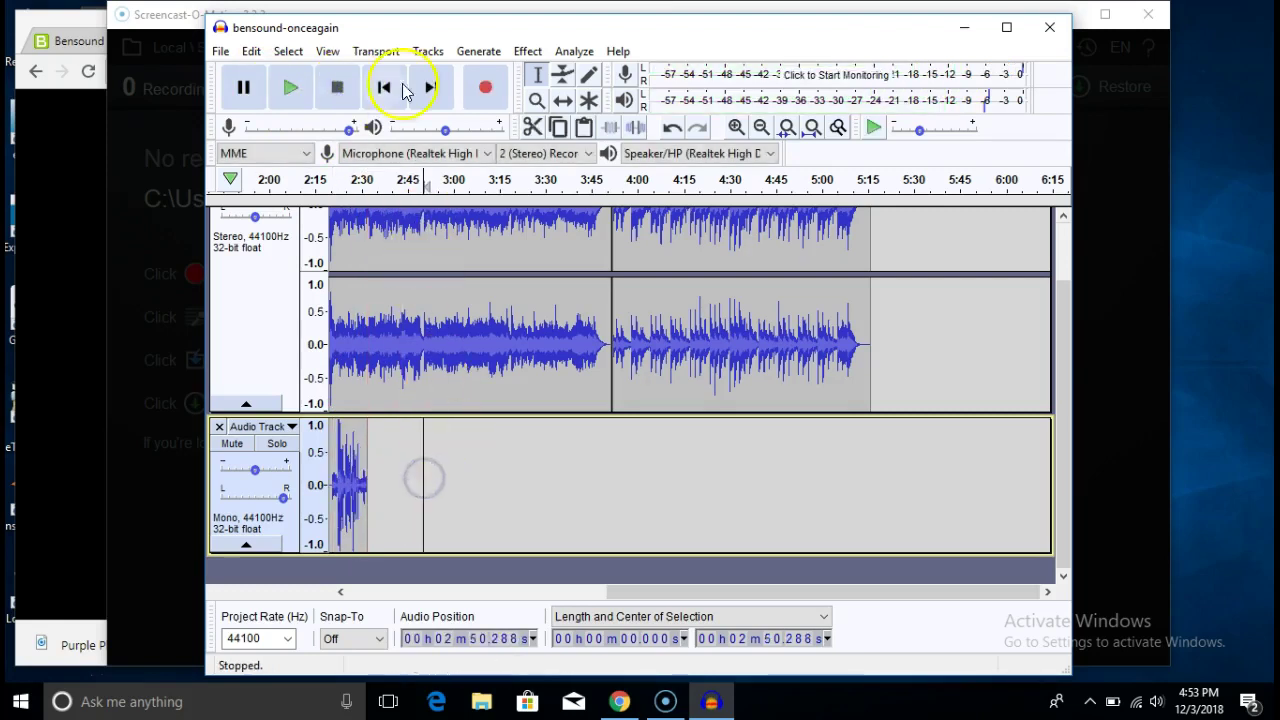
pyautogui.scroll(2, 255, 360)
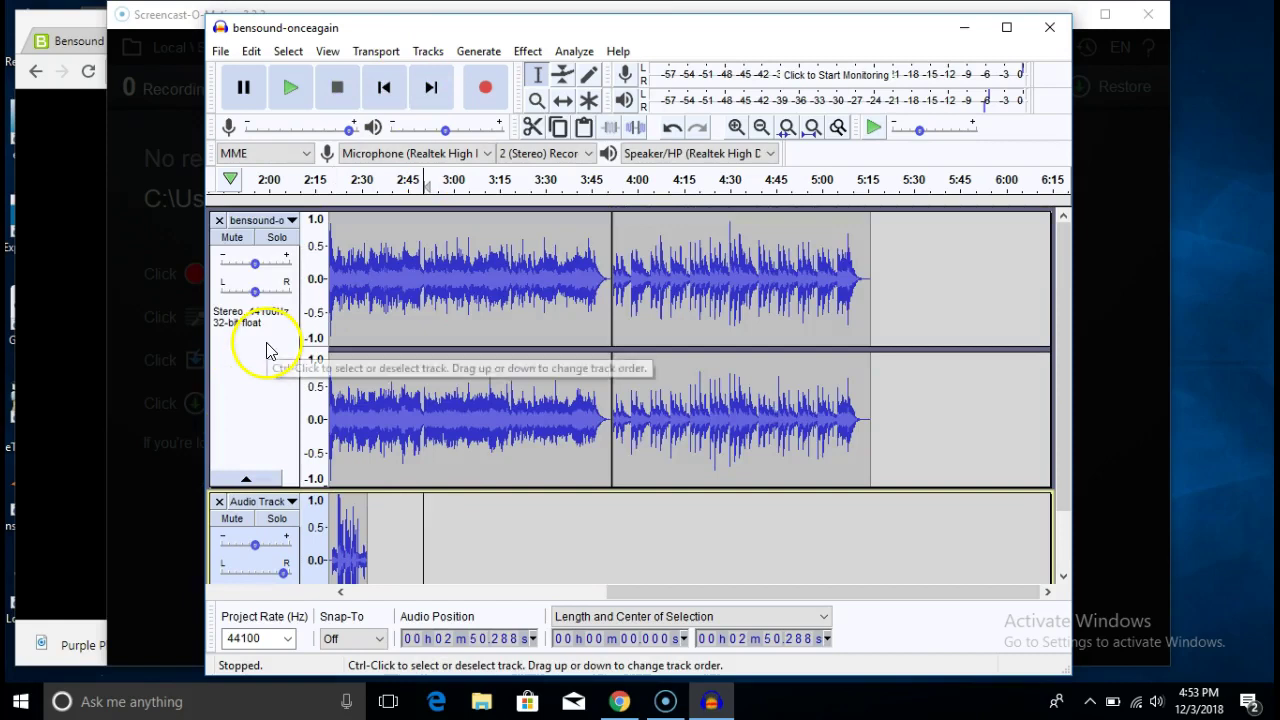
pyautogui.click(232, 237)
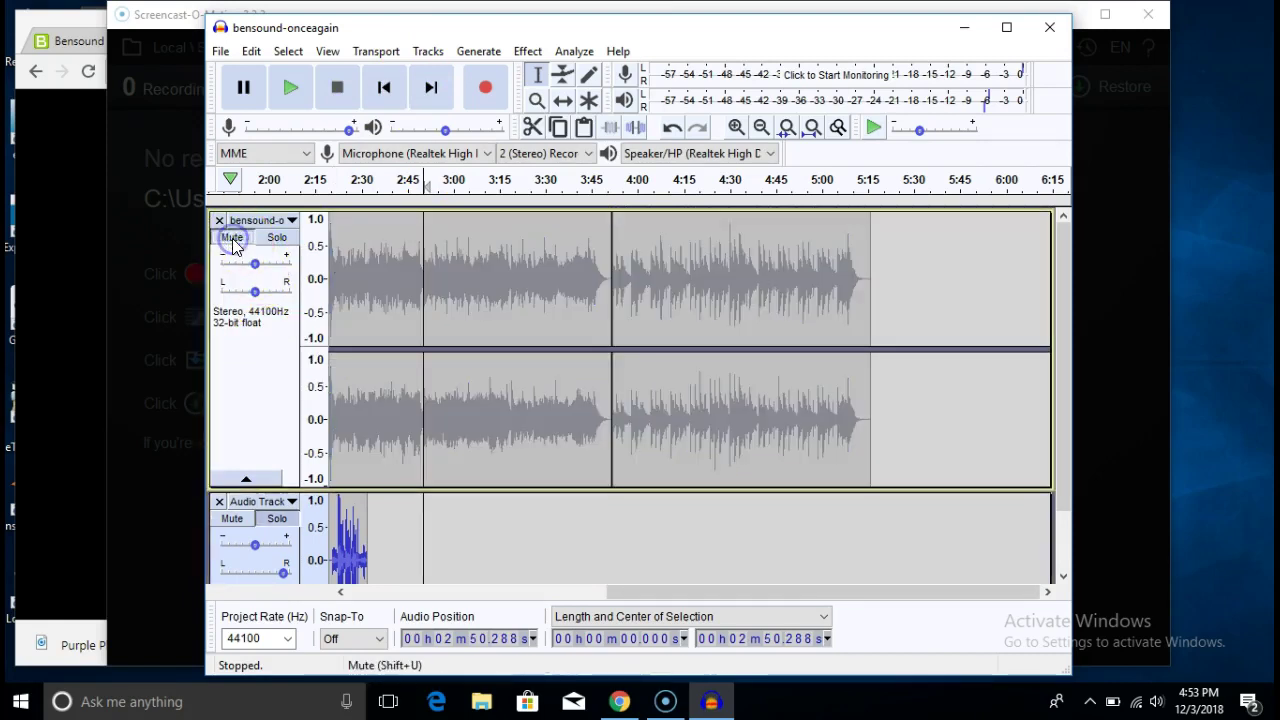
pyautogui.click(490, 100)
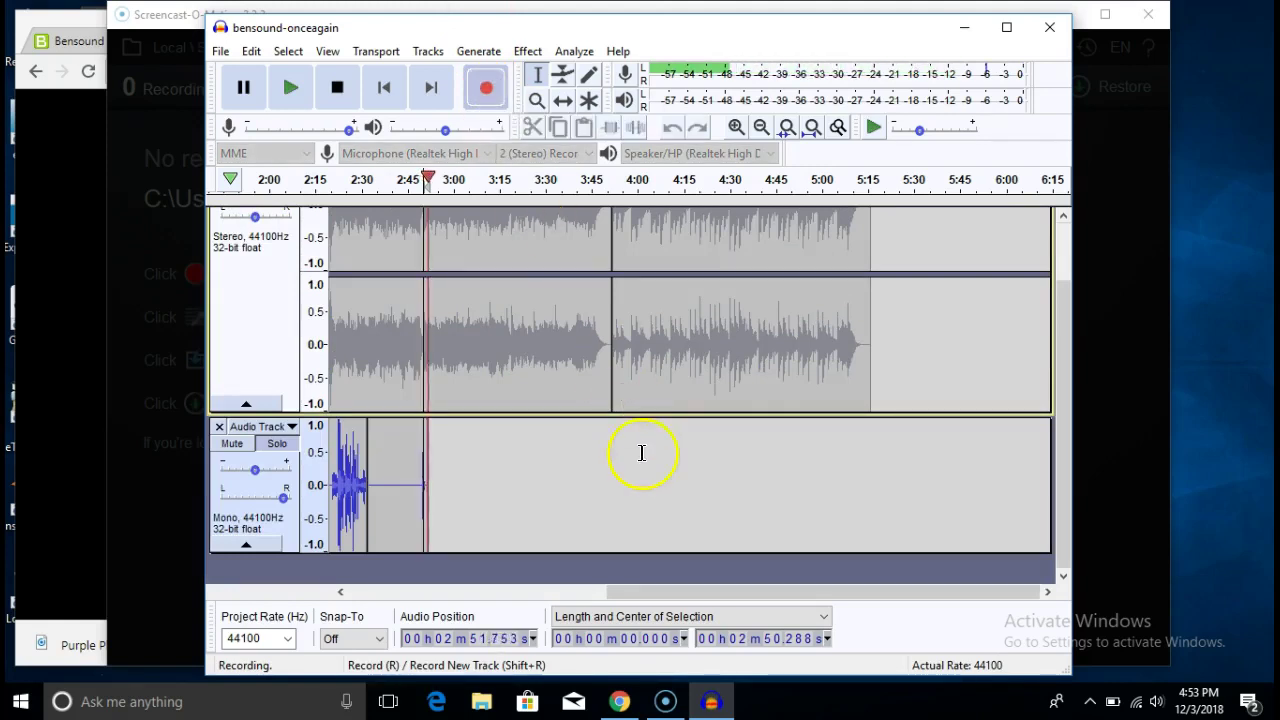
pyautogui.click(642, 453)
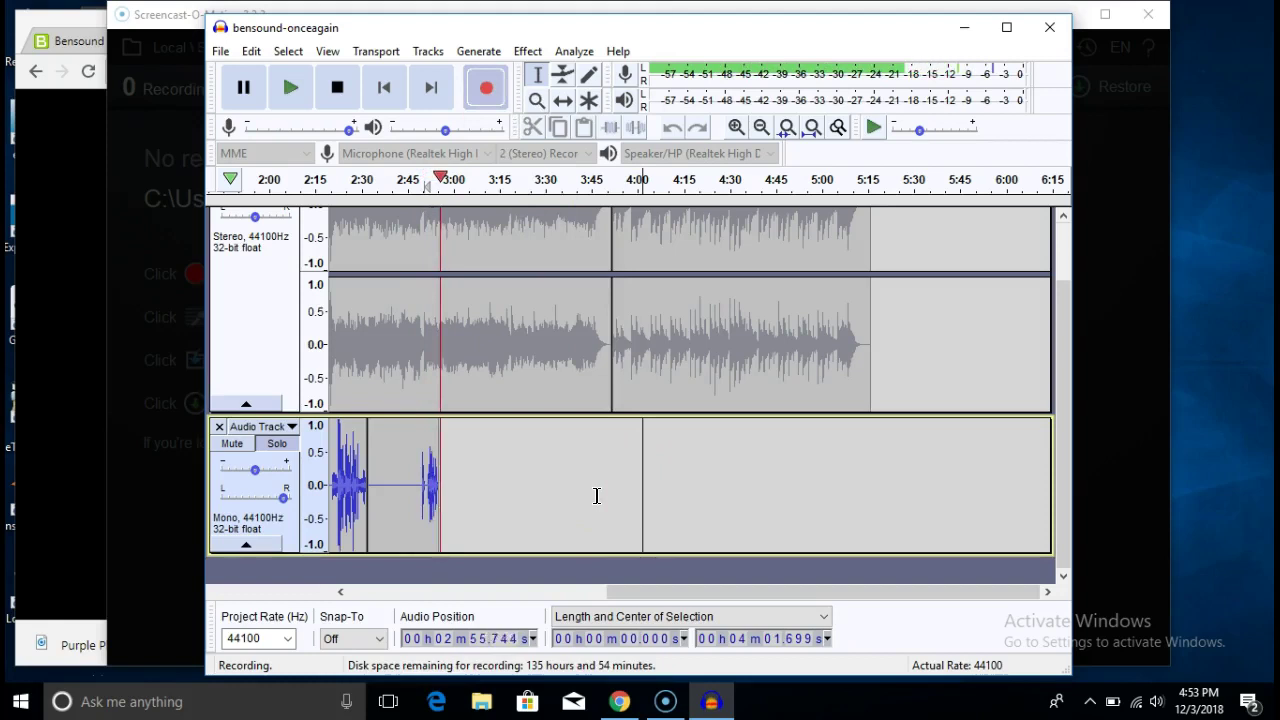
pyautogui.click(336, 89)
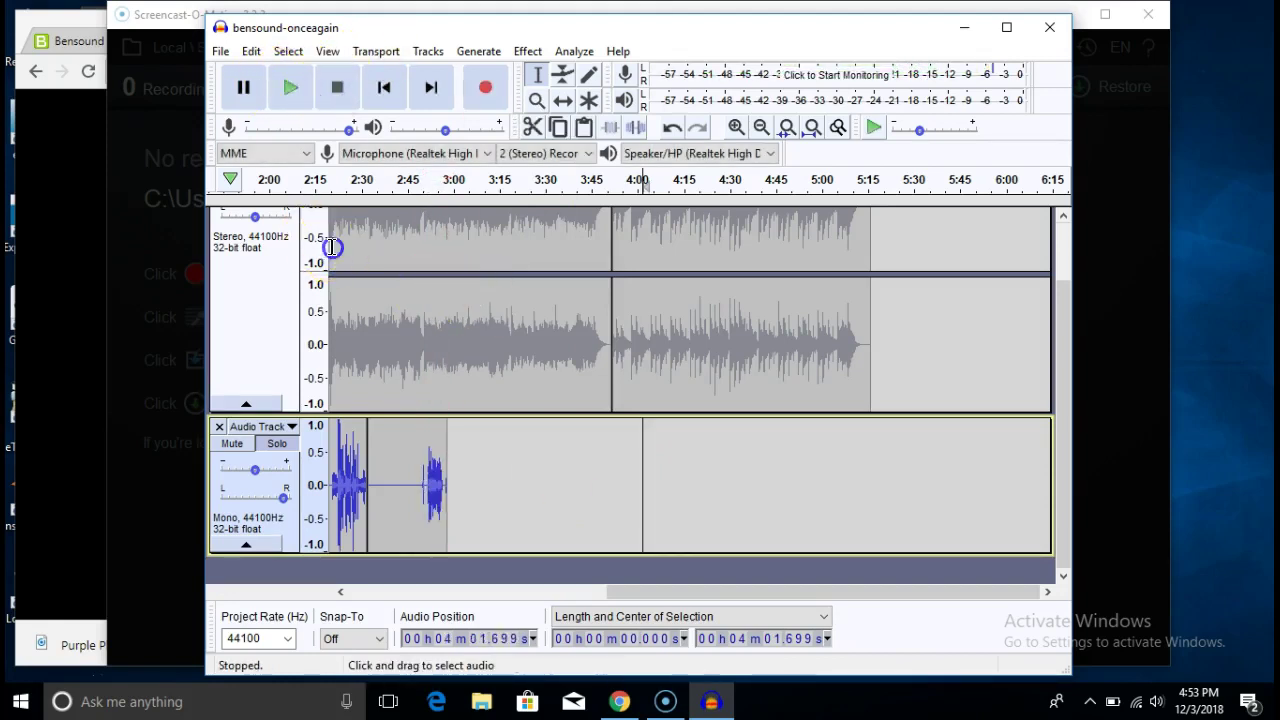
# Step: Unmute the music track and play it together with the microphone recording from about 2:20.7, stopping playback after the second clip
pyautogui.click(331, 247)
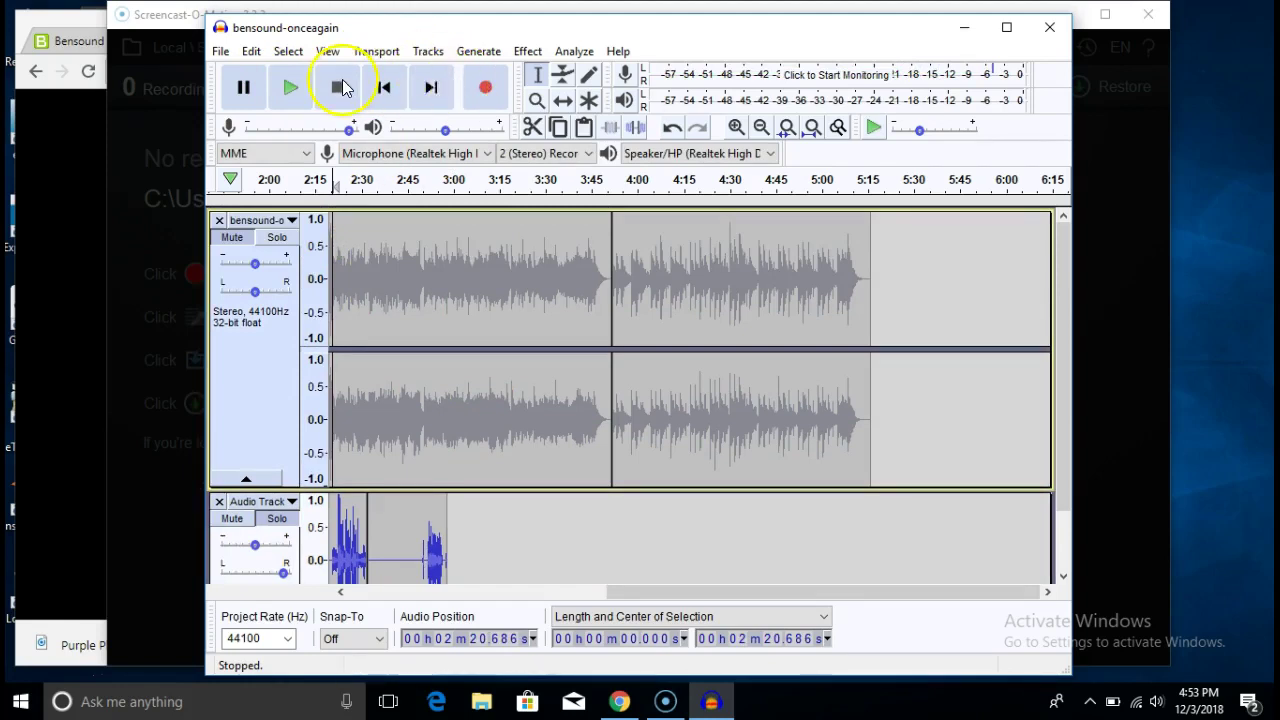
pyautogui.click(220, 232)
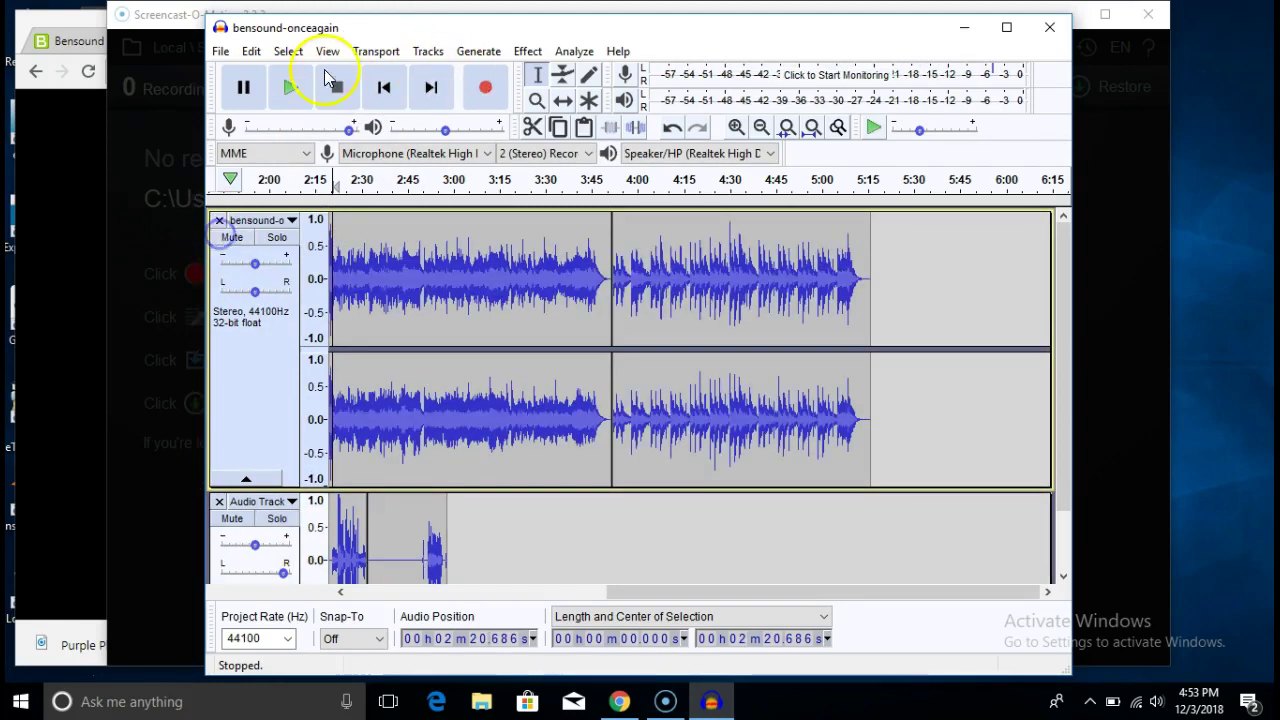
pyautogui.click(296, 85)
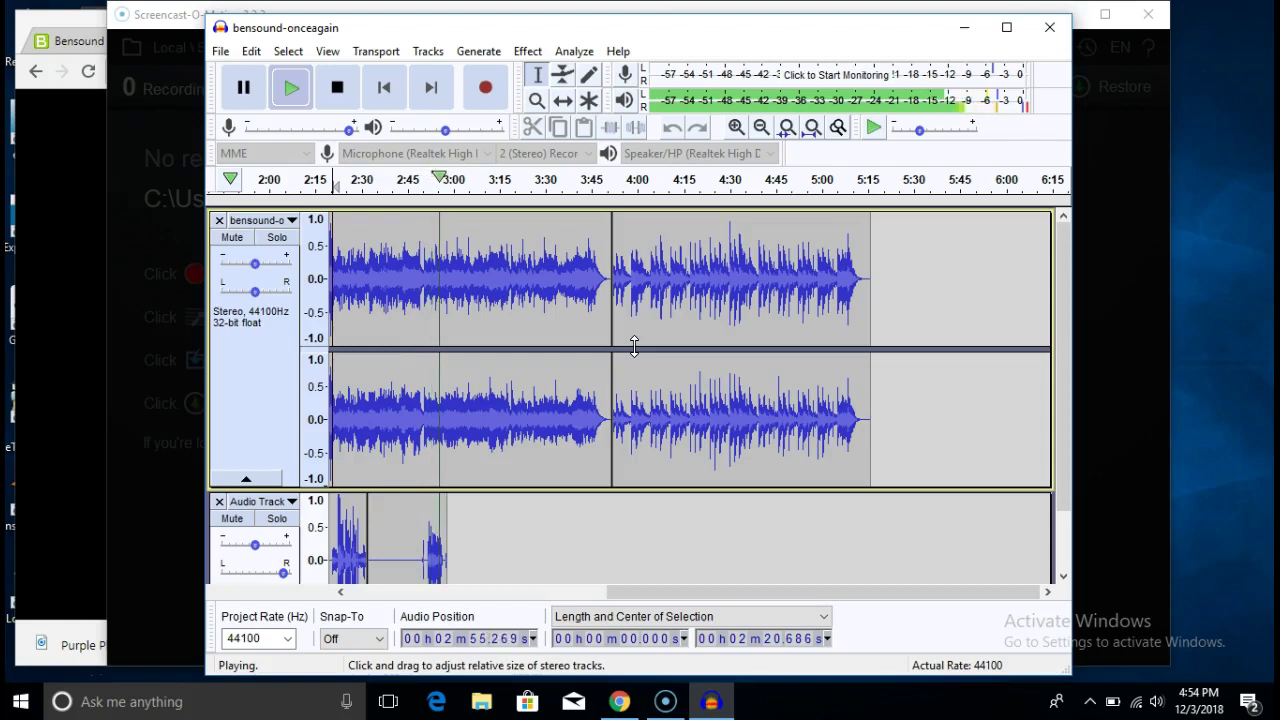
pyautogui.click(340, 88)
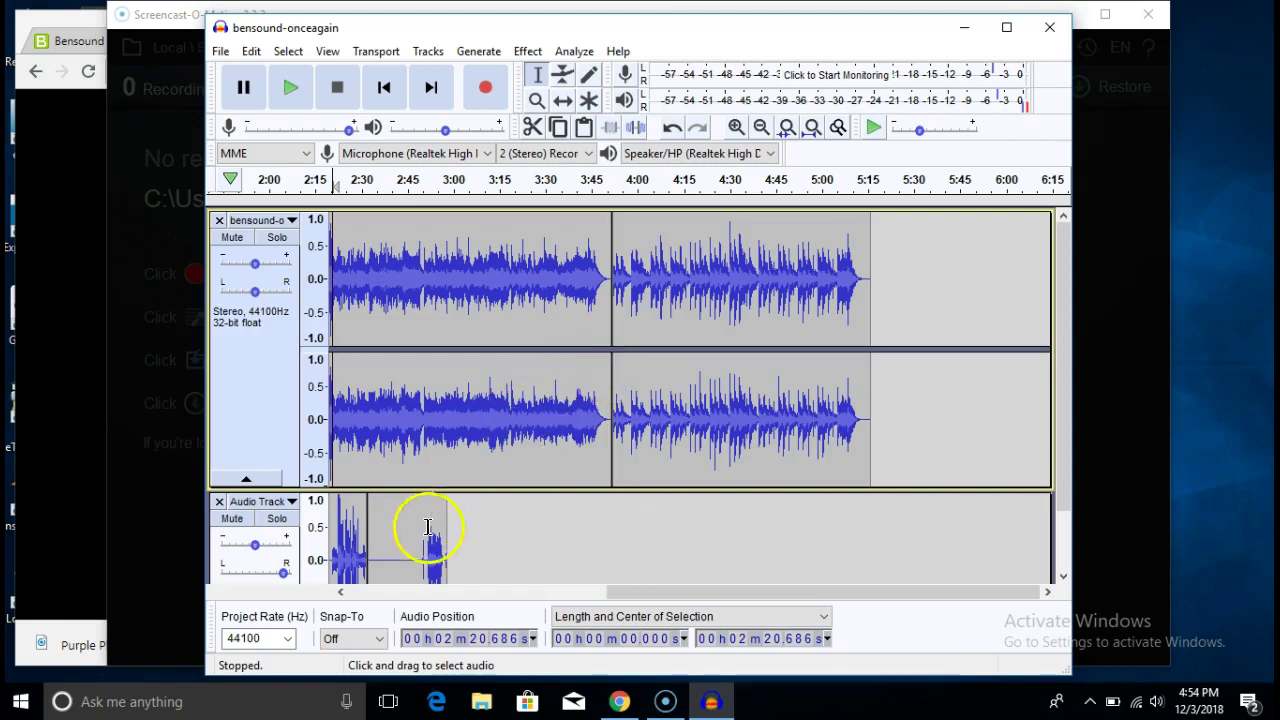
# Step: Adjust the left-right pan of the mono microphone track
pyautogui.scroll(-2, 412, 557)
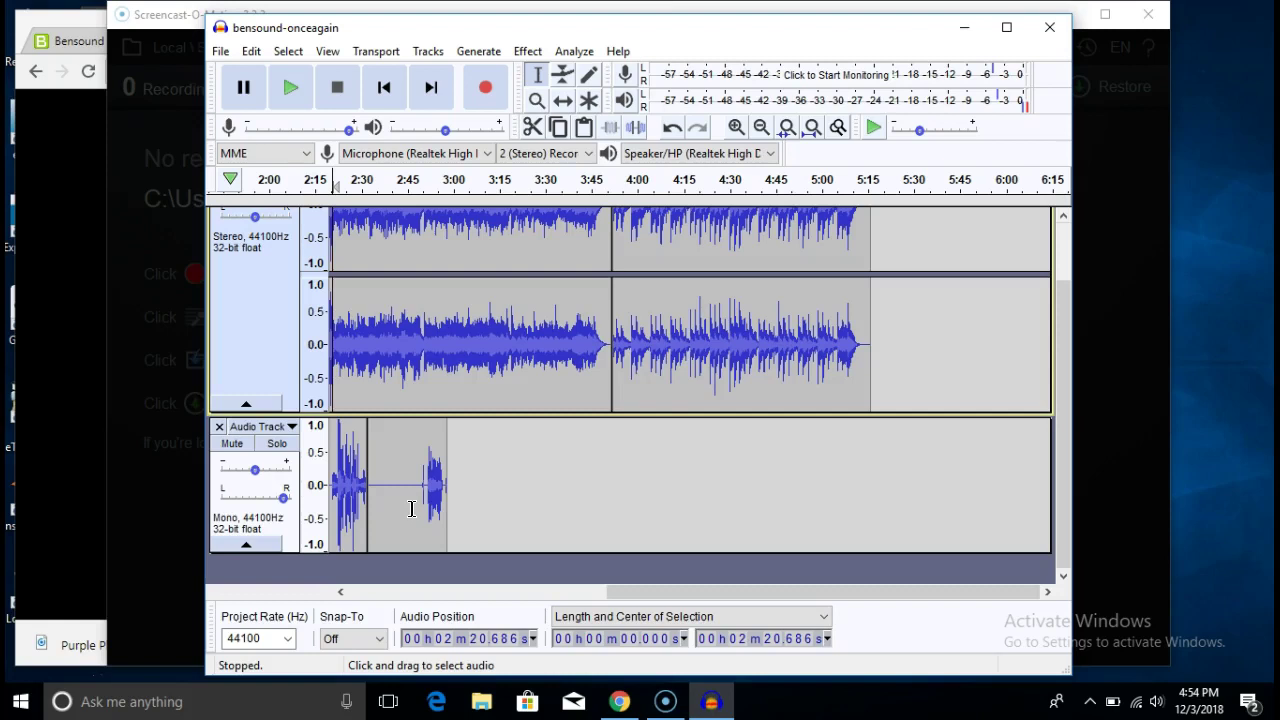
pyautogui.click(471, 448)
pyautogui.click(283, 498)
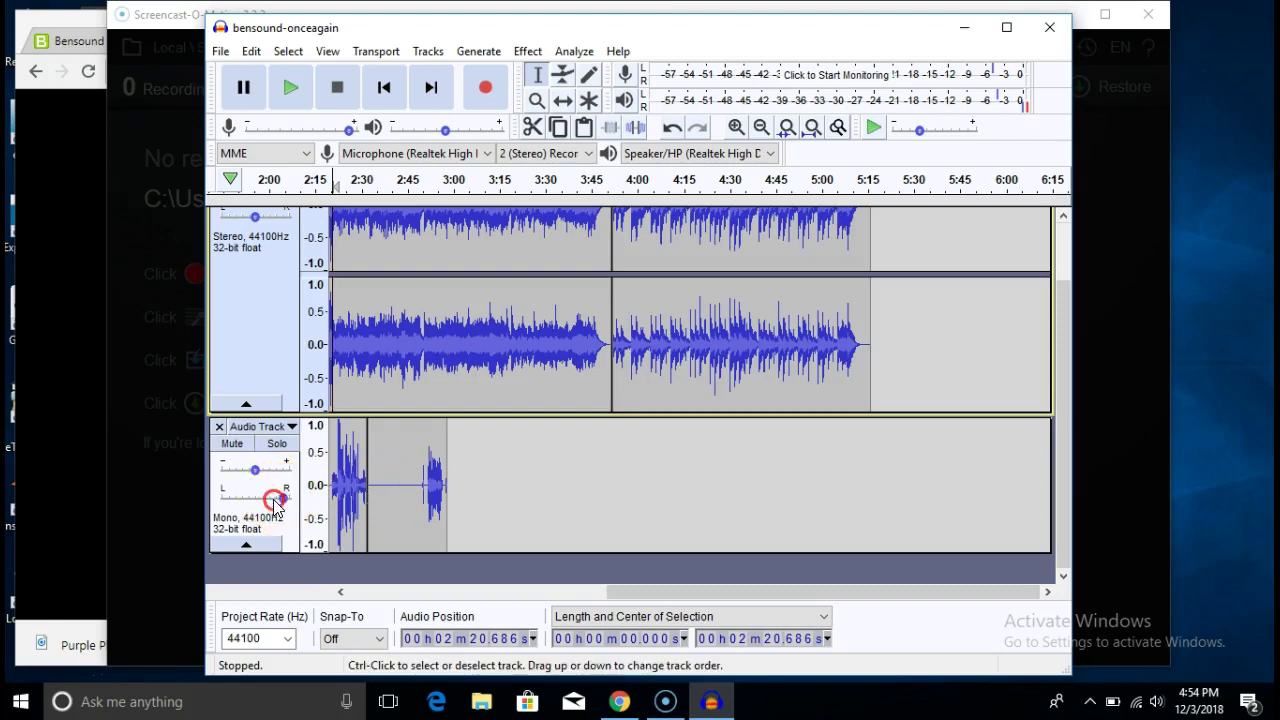